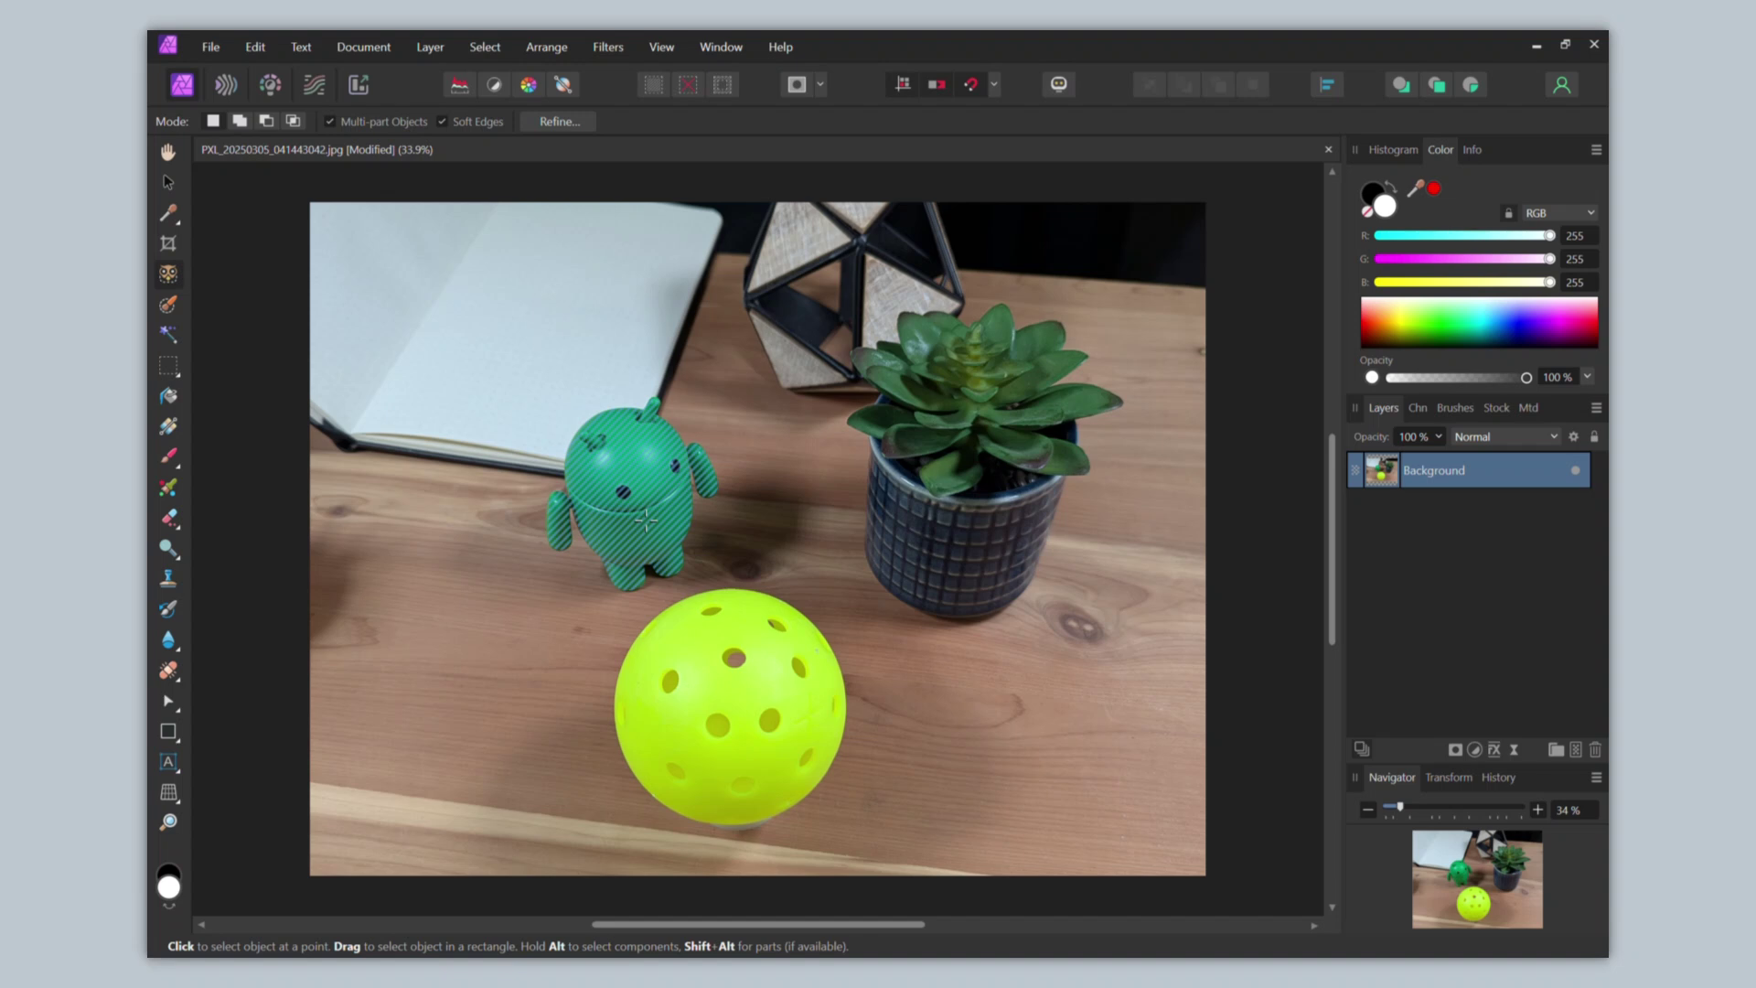
# Clear the old selection and object-select the green Android figure afresh
pyautogui.hotkey('ctrl', 'd')
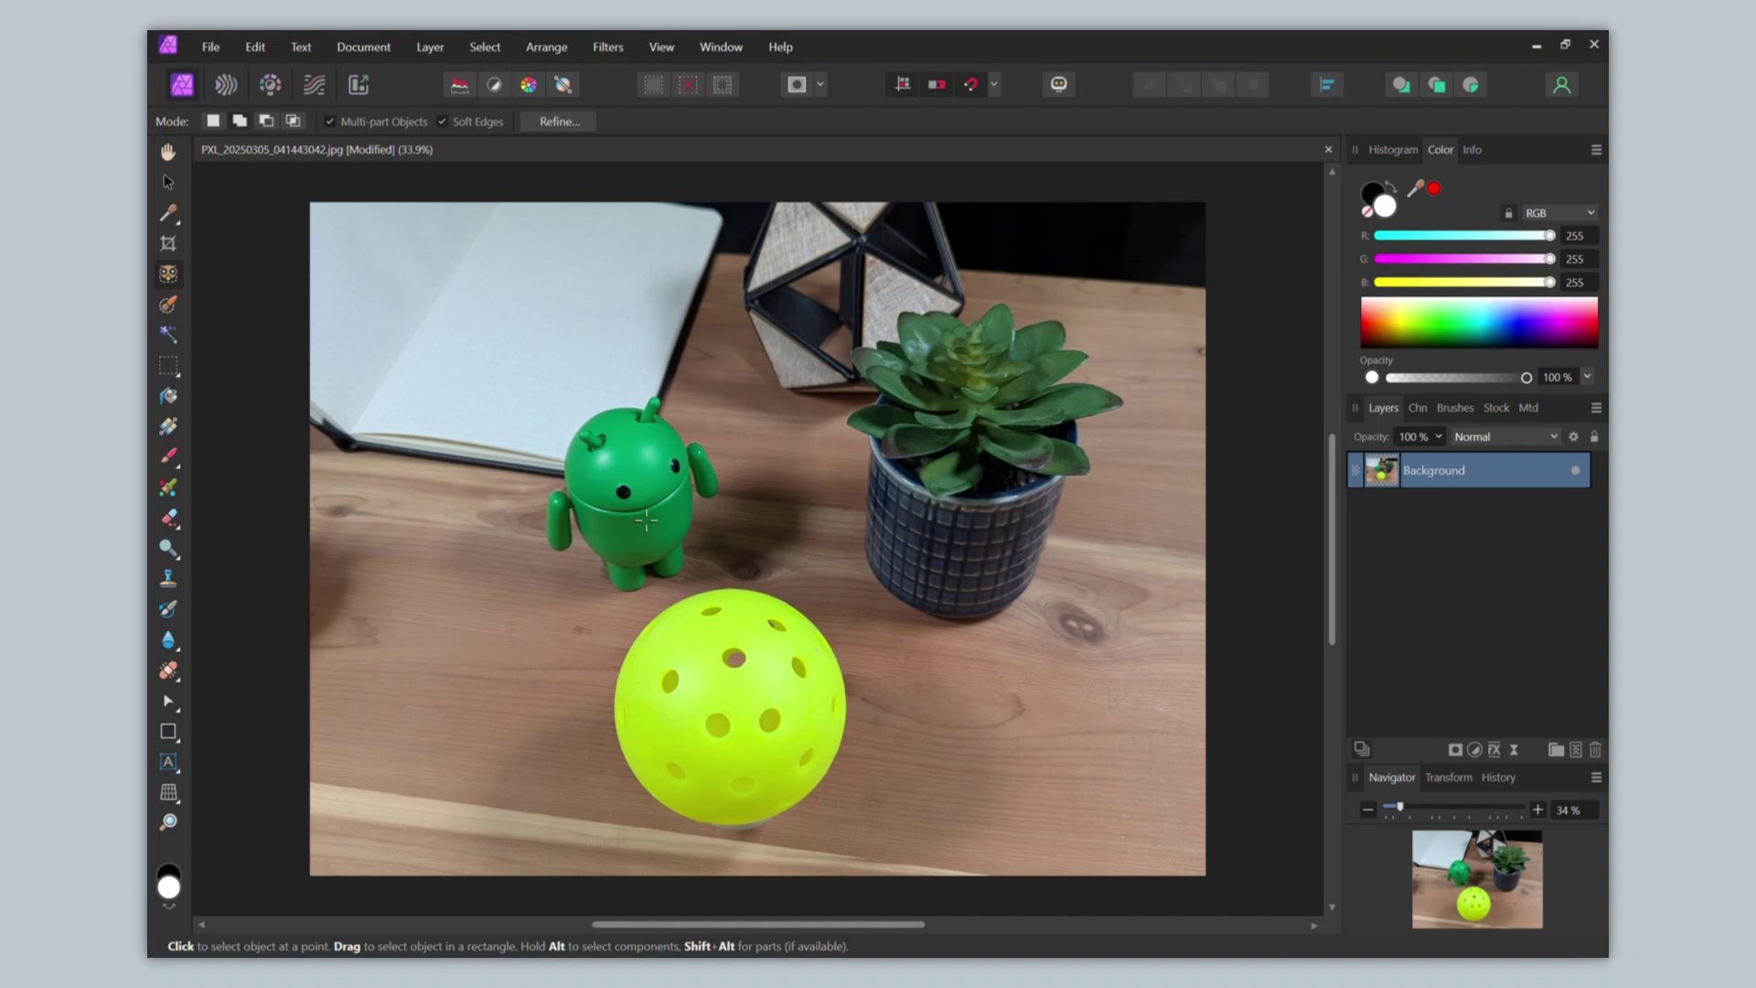
pyautogui.click(646, 522)
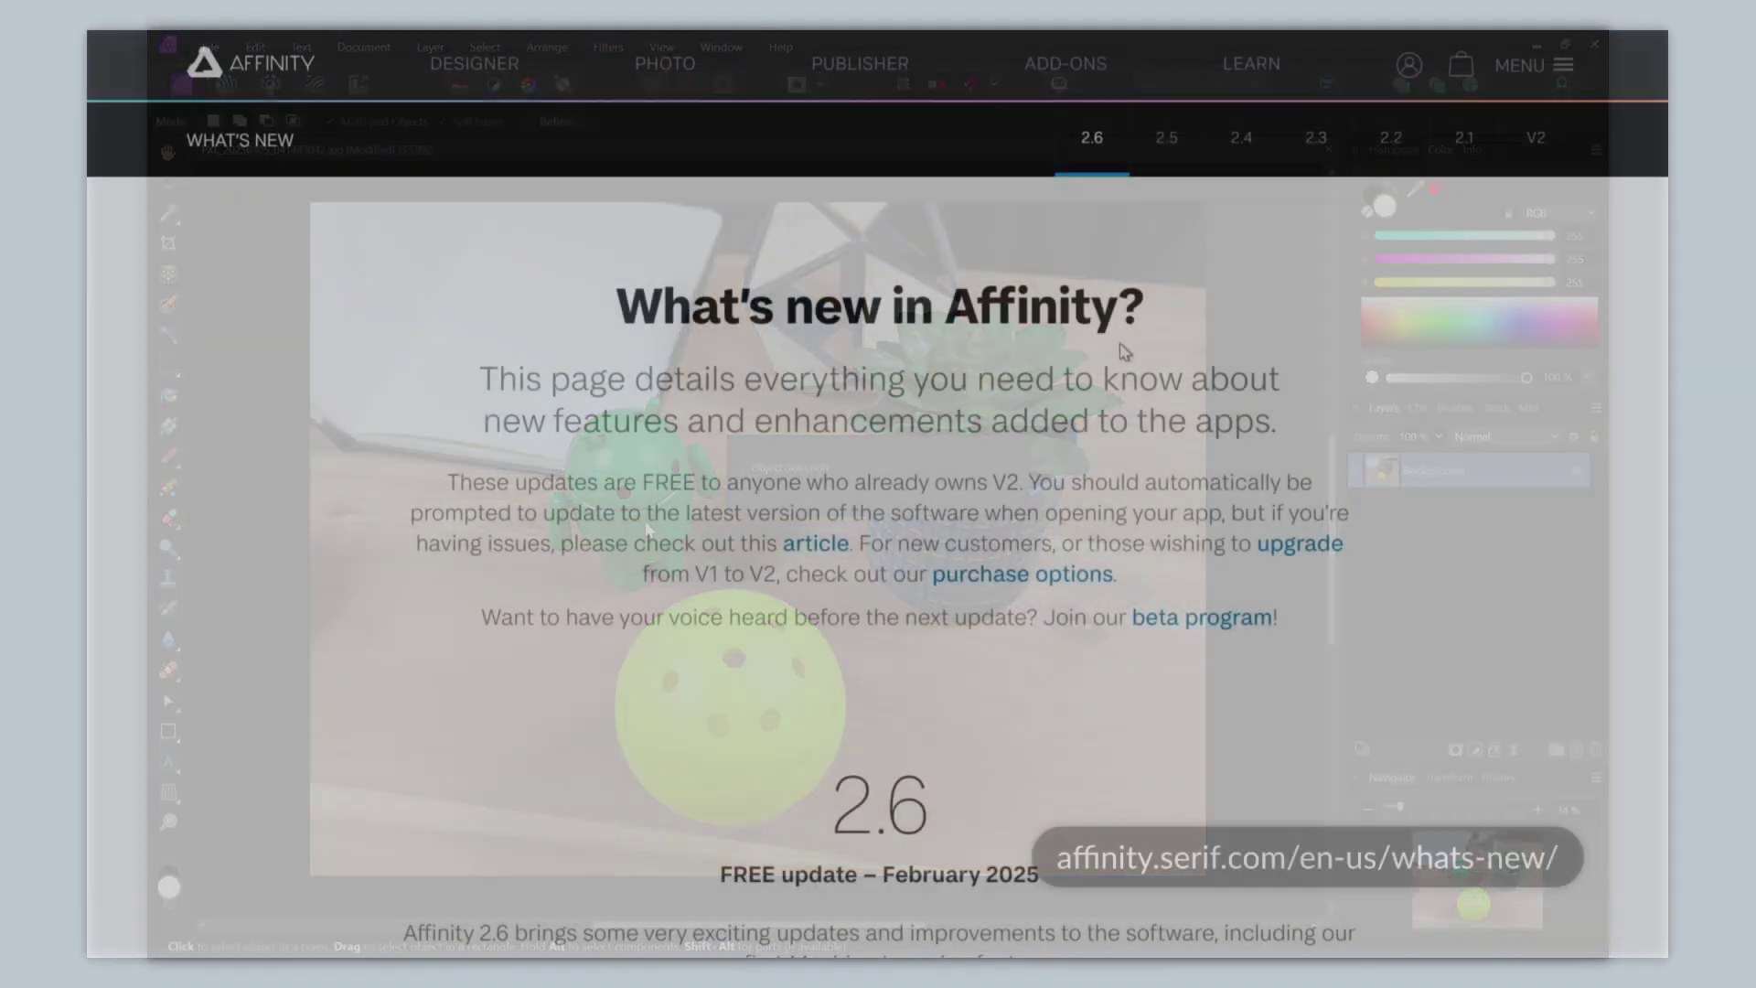
# Scroll to the 2.6 Object Selection Tool notes and highlight 'Machine Learning tool'
pyautogui.scroll(-7, 1118, 346)
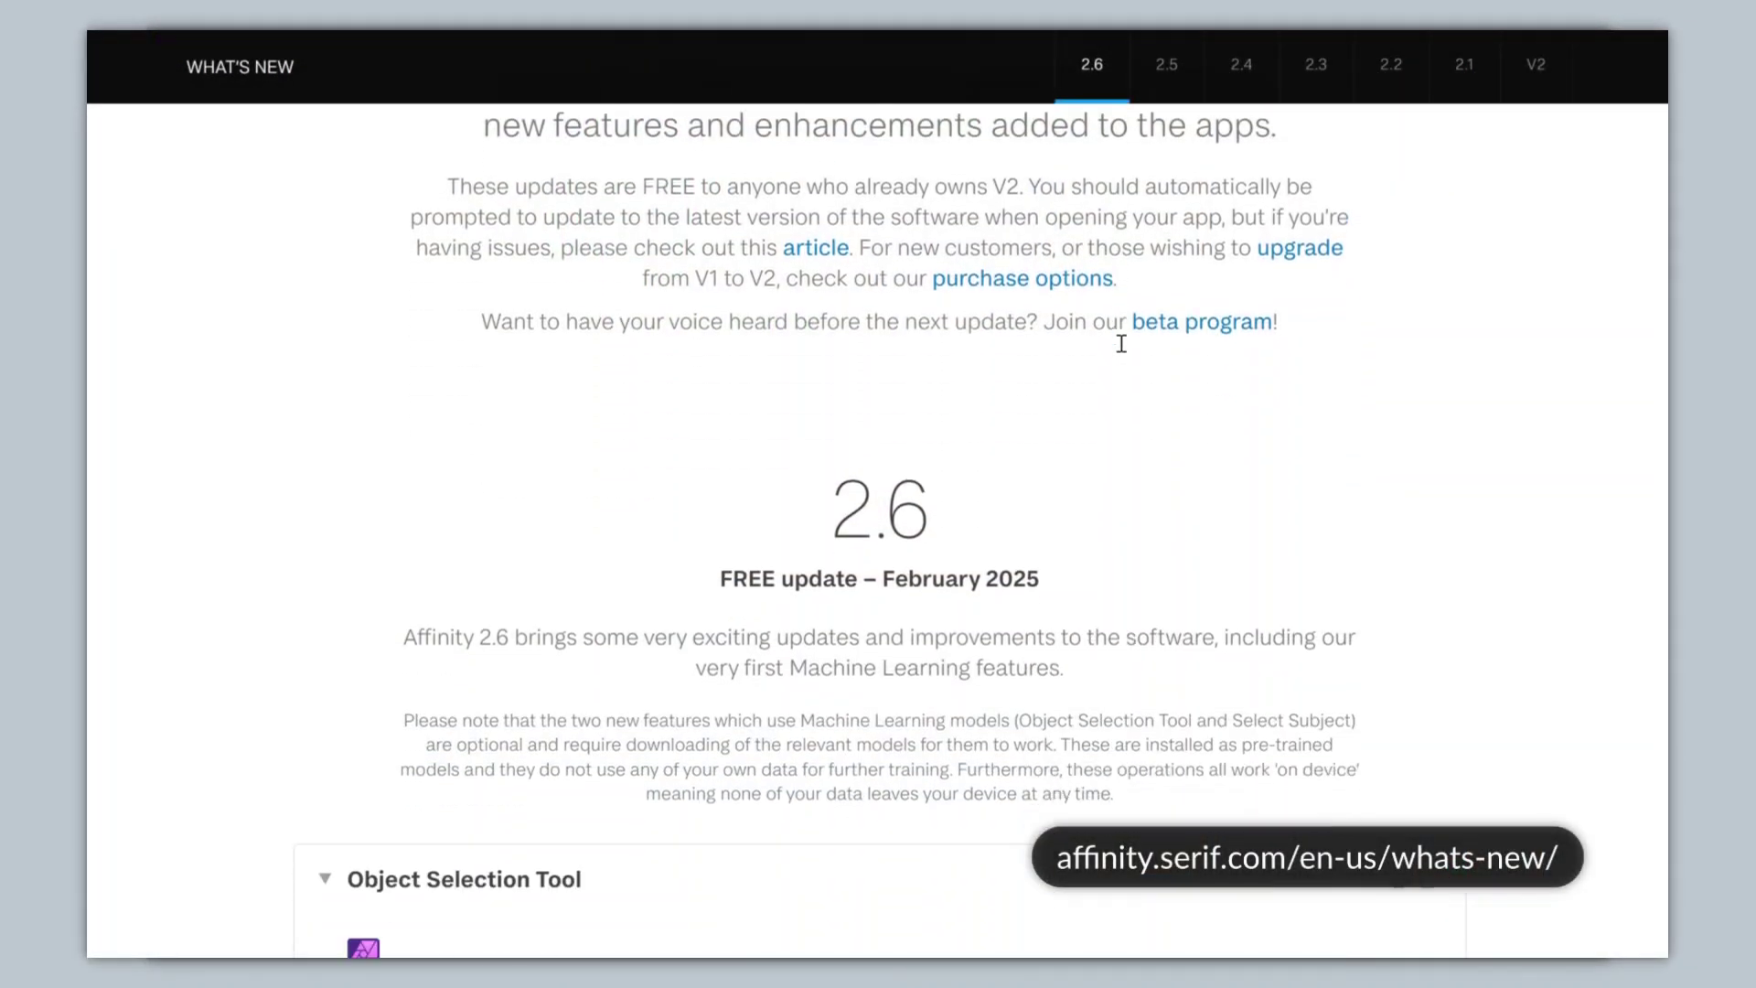
pyautogui.scroll(-5, 1123, 349)
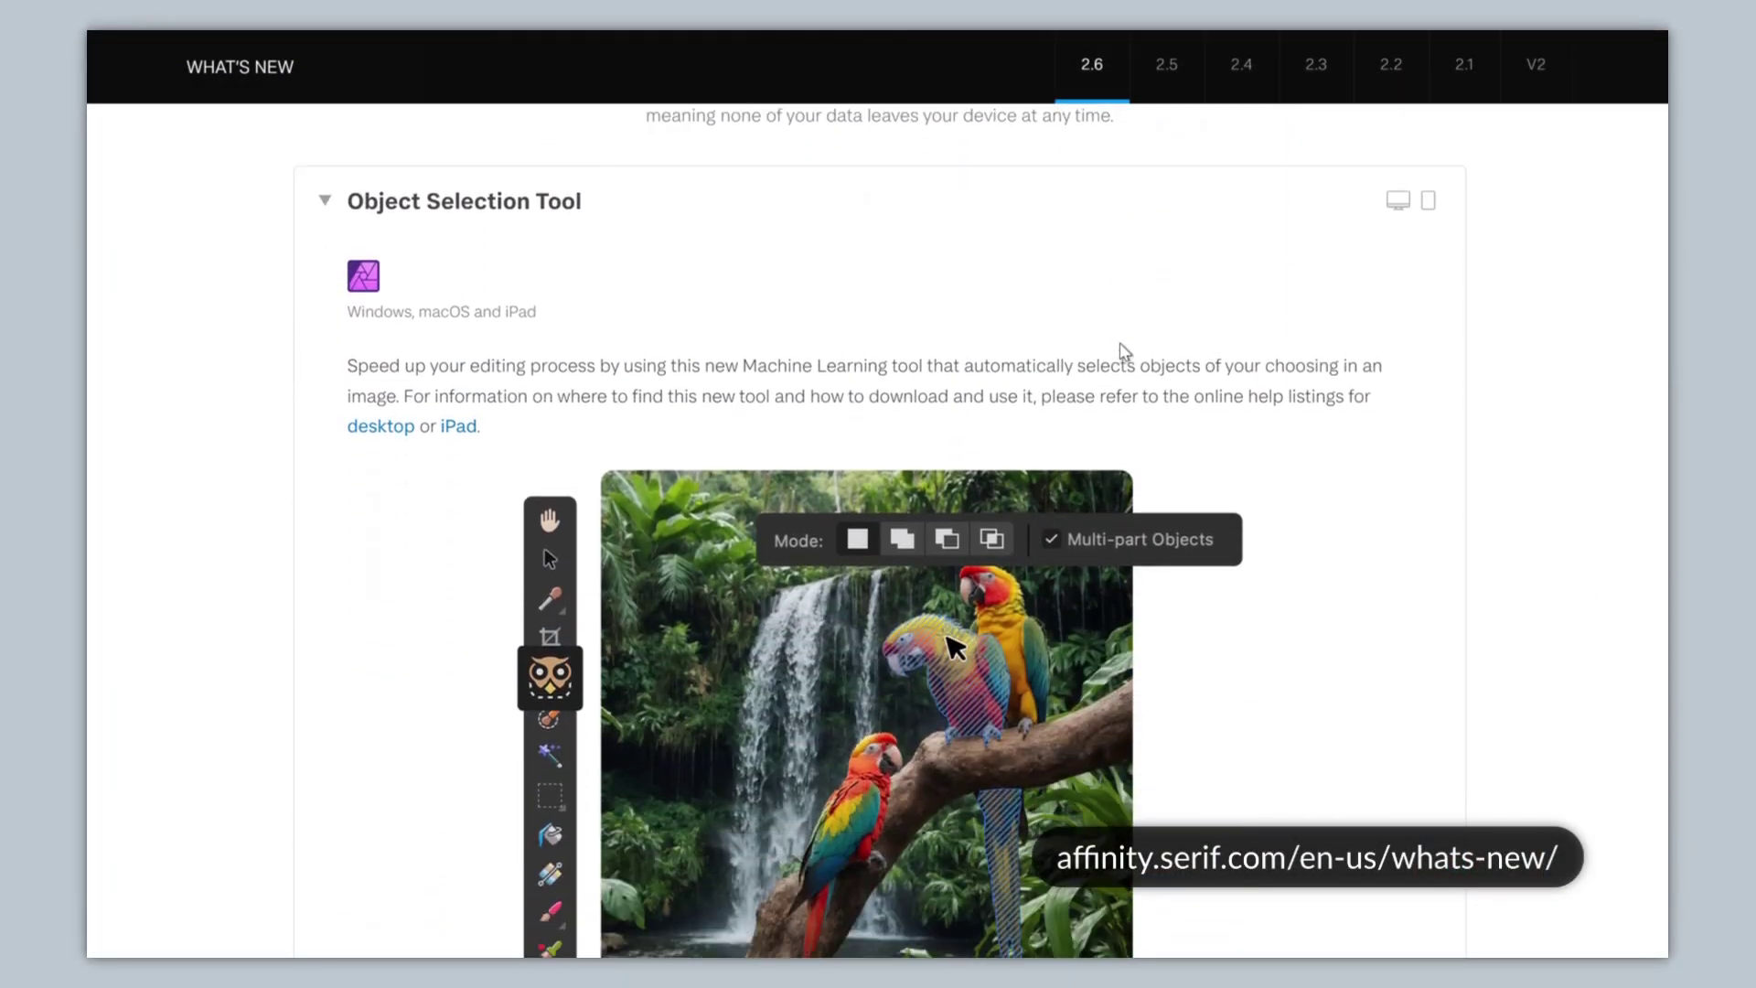
pyautogui.moveTo(743, 275); pyautogui.dragTo(926, 274)
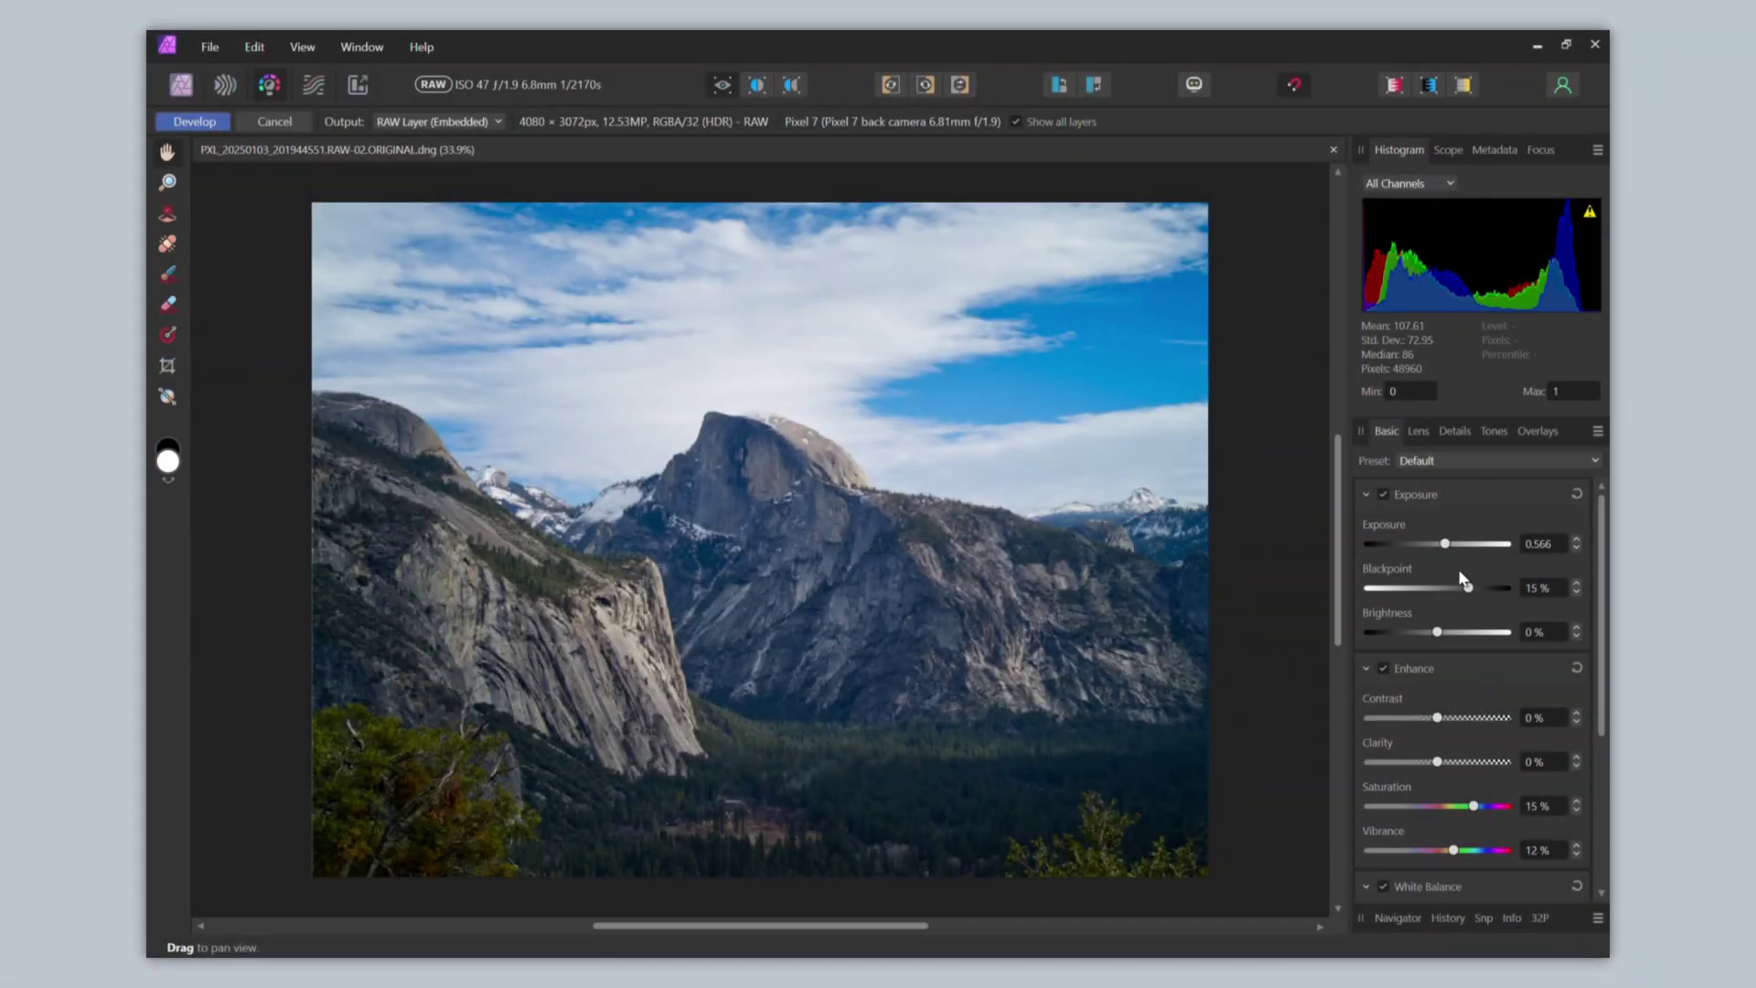
# Lower blackpoint to 12% and add an S-shaped Curves tone adjustment
pyautogui.moveTo(1468, 593); pyautogui.dragTo(1459, 594)
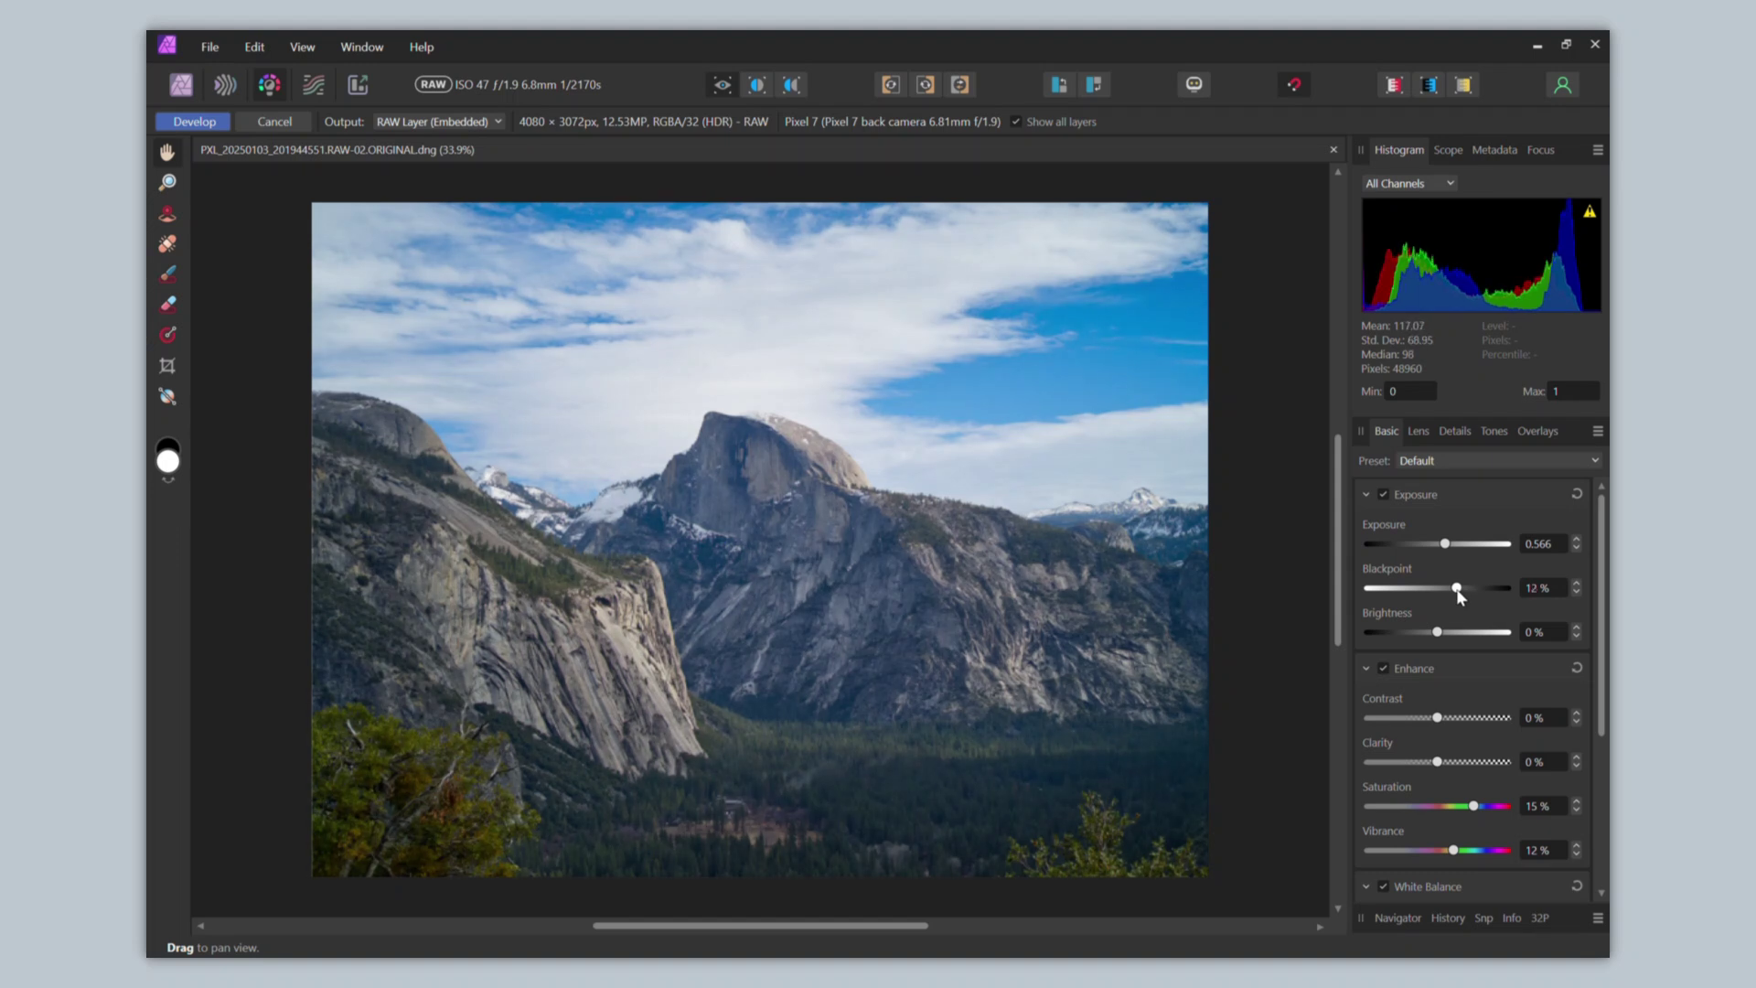
pyautogui.click(1491, 431)
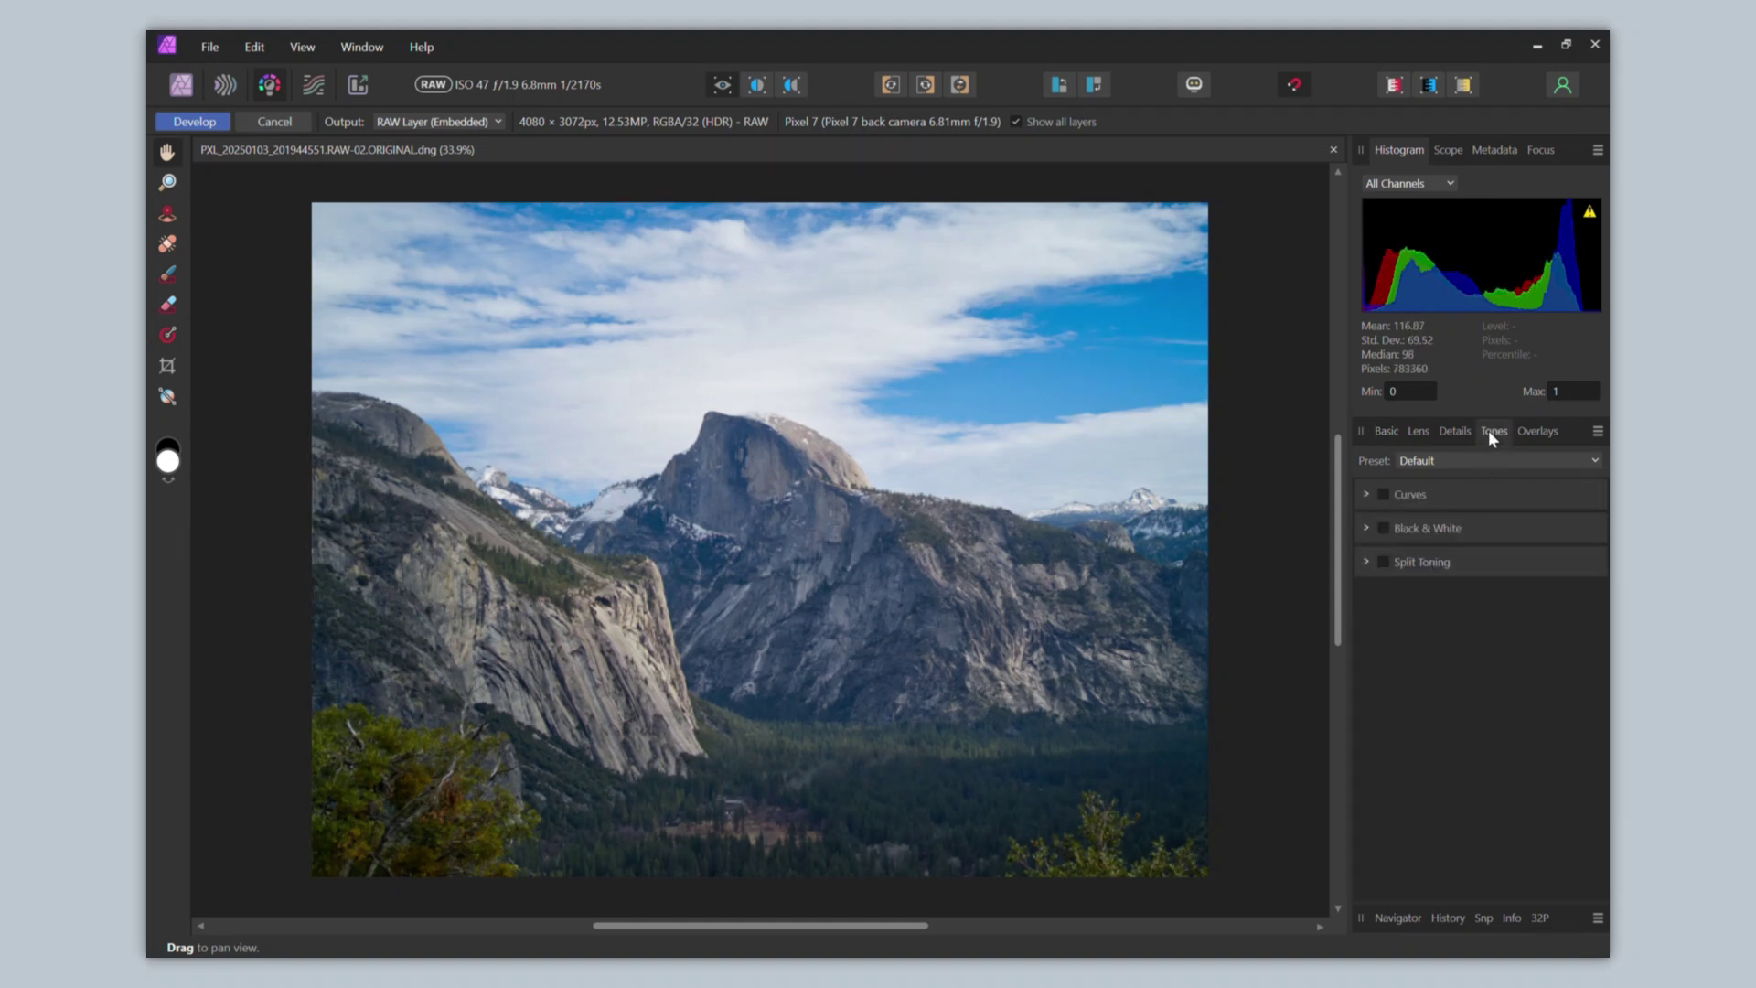
pyautogui.click(1383, 495)
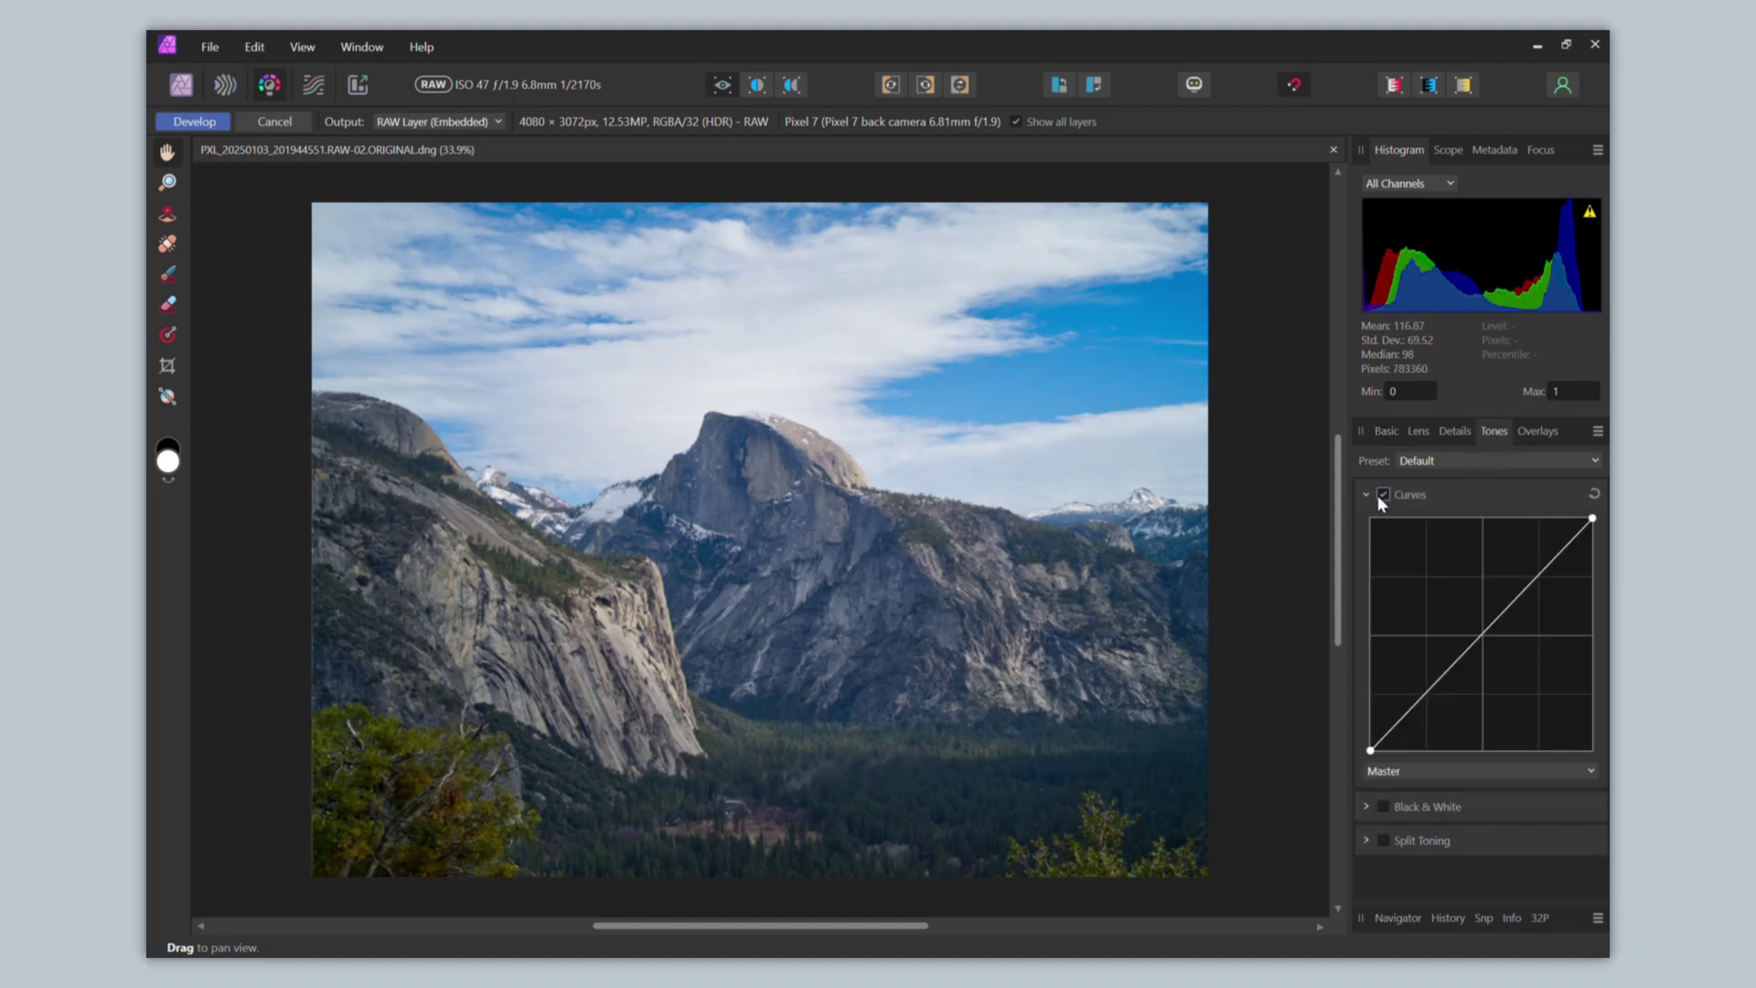
pyautogui.click(1429, 700)
pyautogui.click(1538, 579)
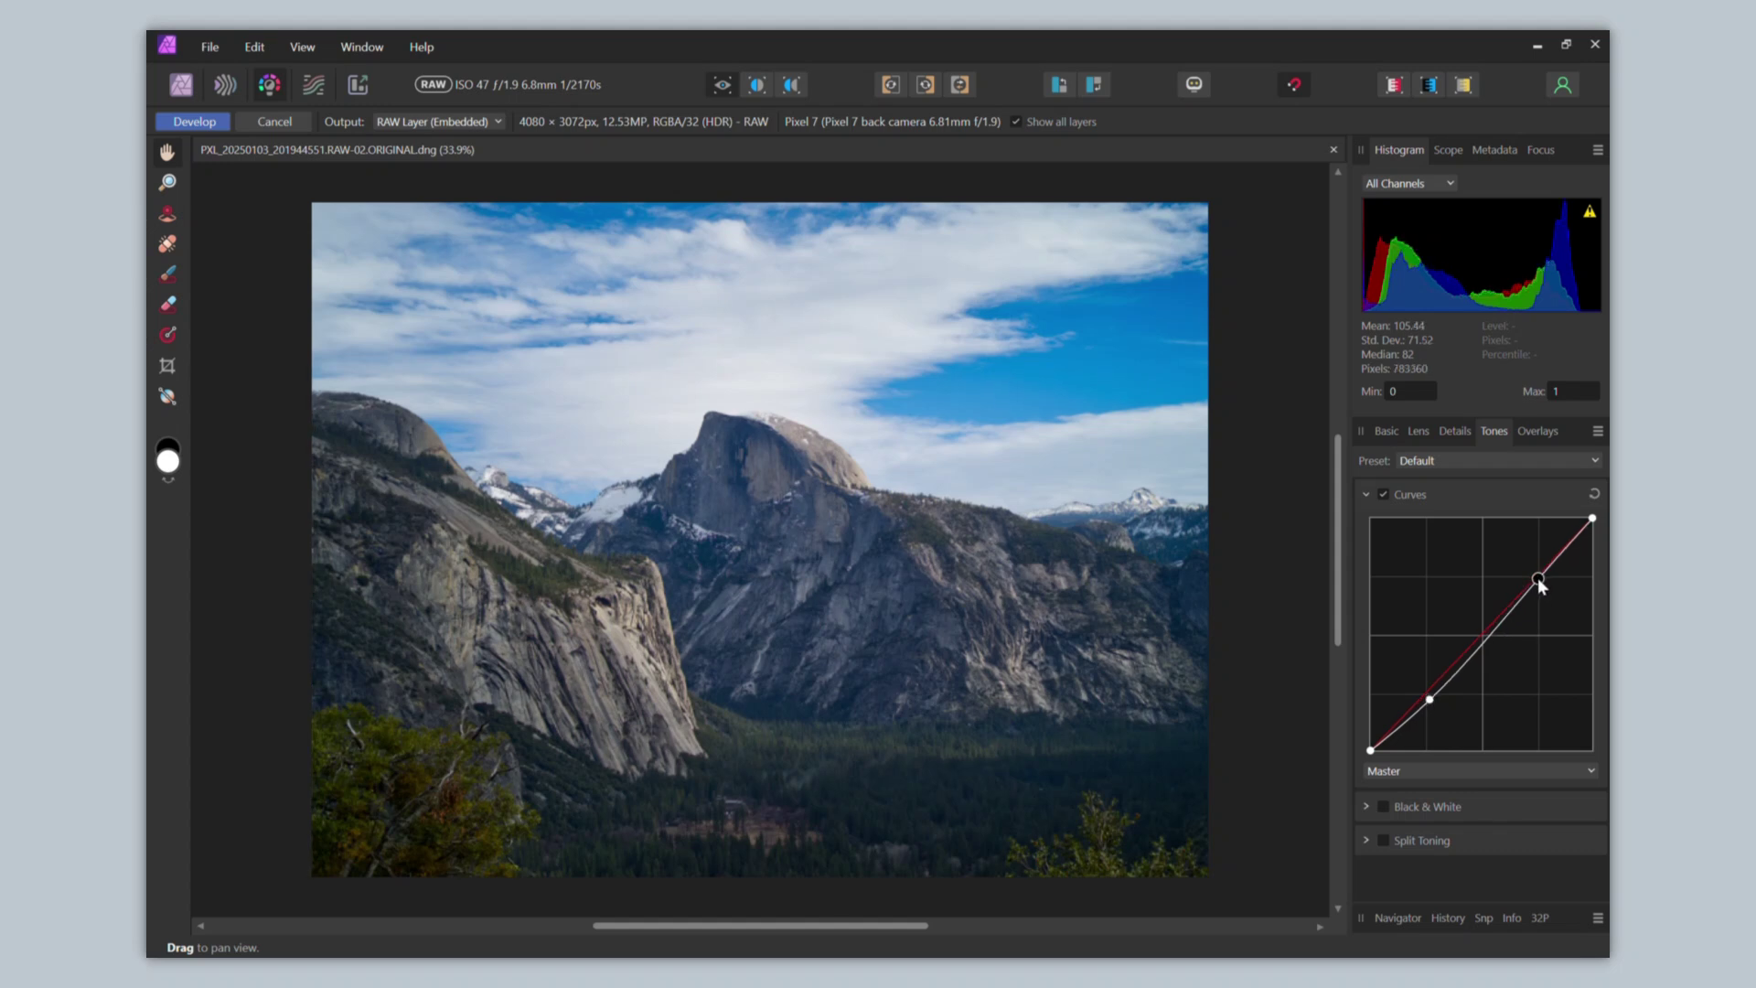
pyautogui.moveTo(1539, 581); pyautogui.dragTo(1538, 566)
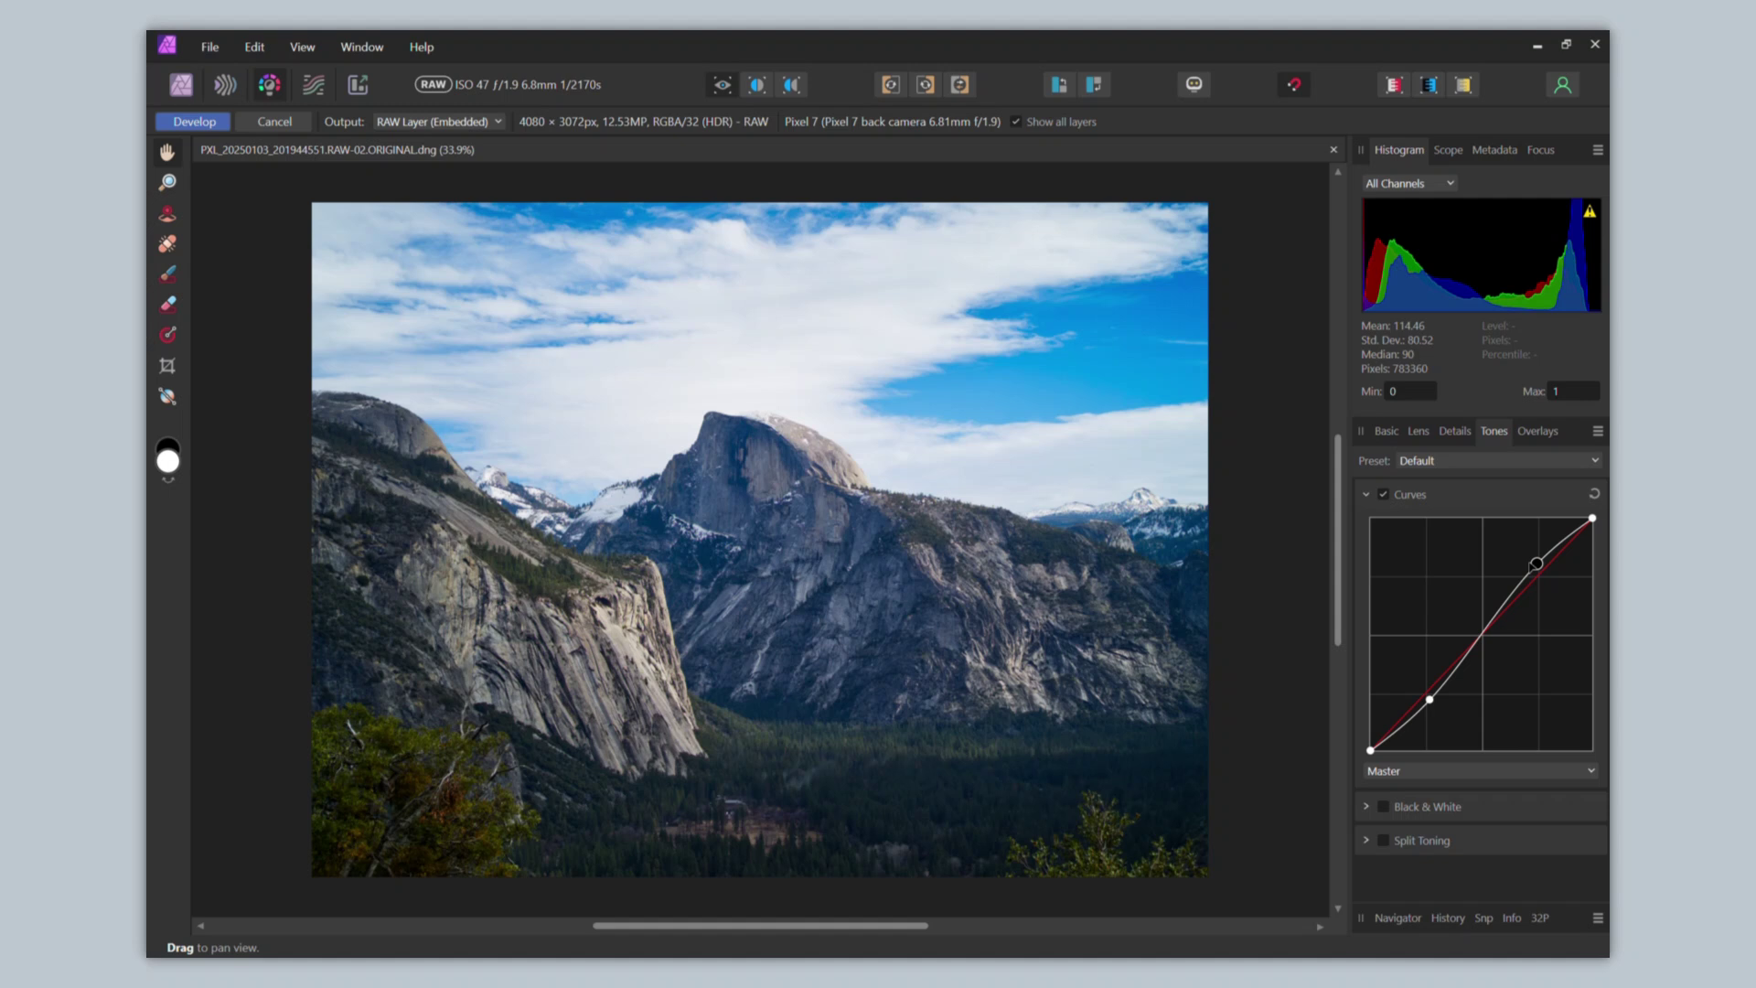
# Raise vibrance from 12% to 17% in the Basic settings
pyautogui.click(1390, 431)
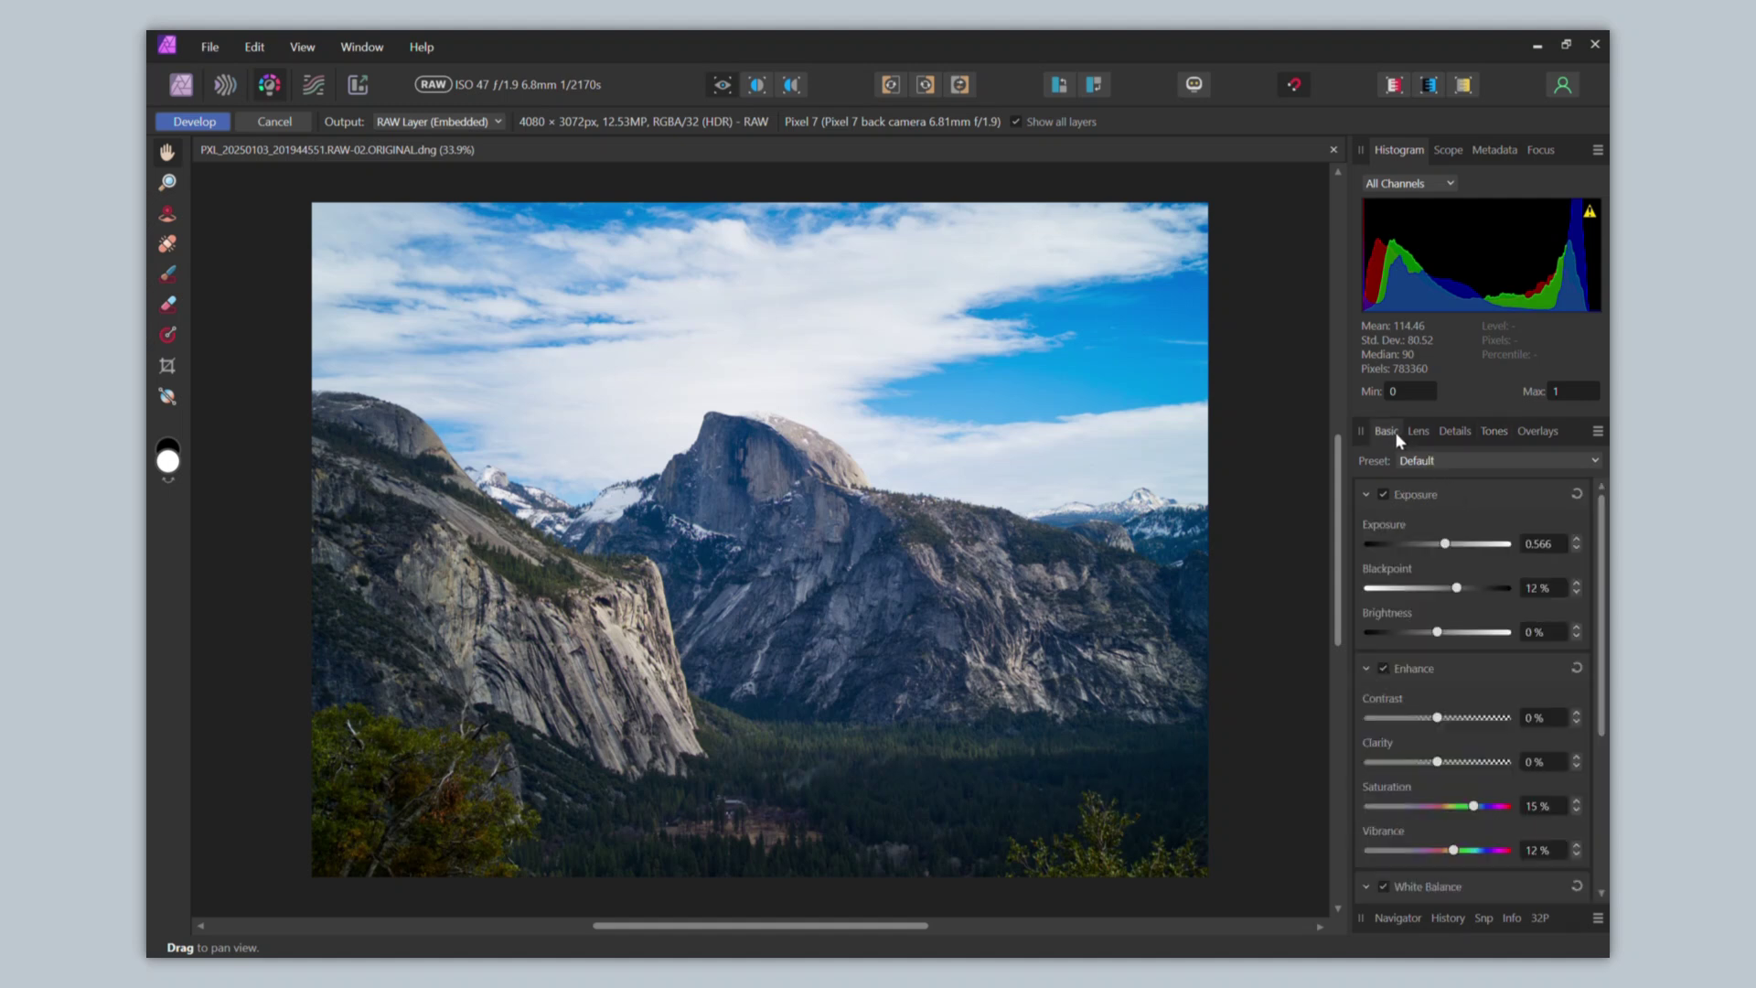
pyautogui.scroll(-3, 1511, 664)
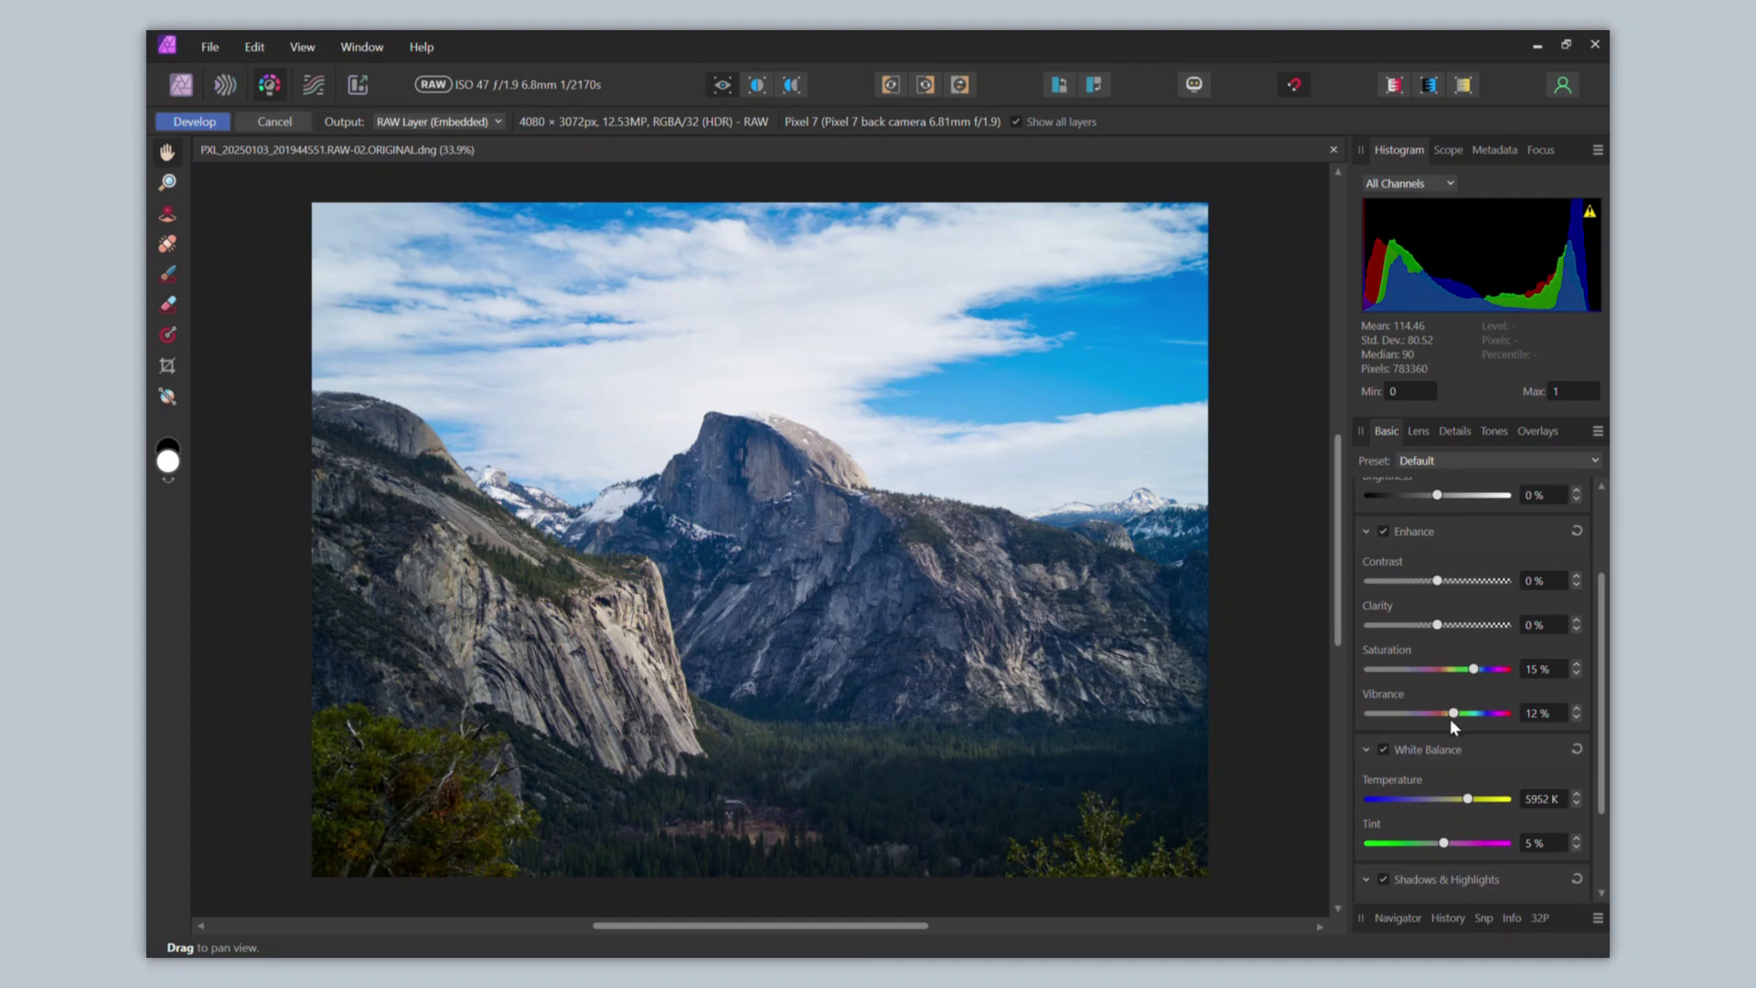
pyautogui.moveTo(1453, 714); pyautogui.dragTo(1461, 713)
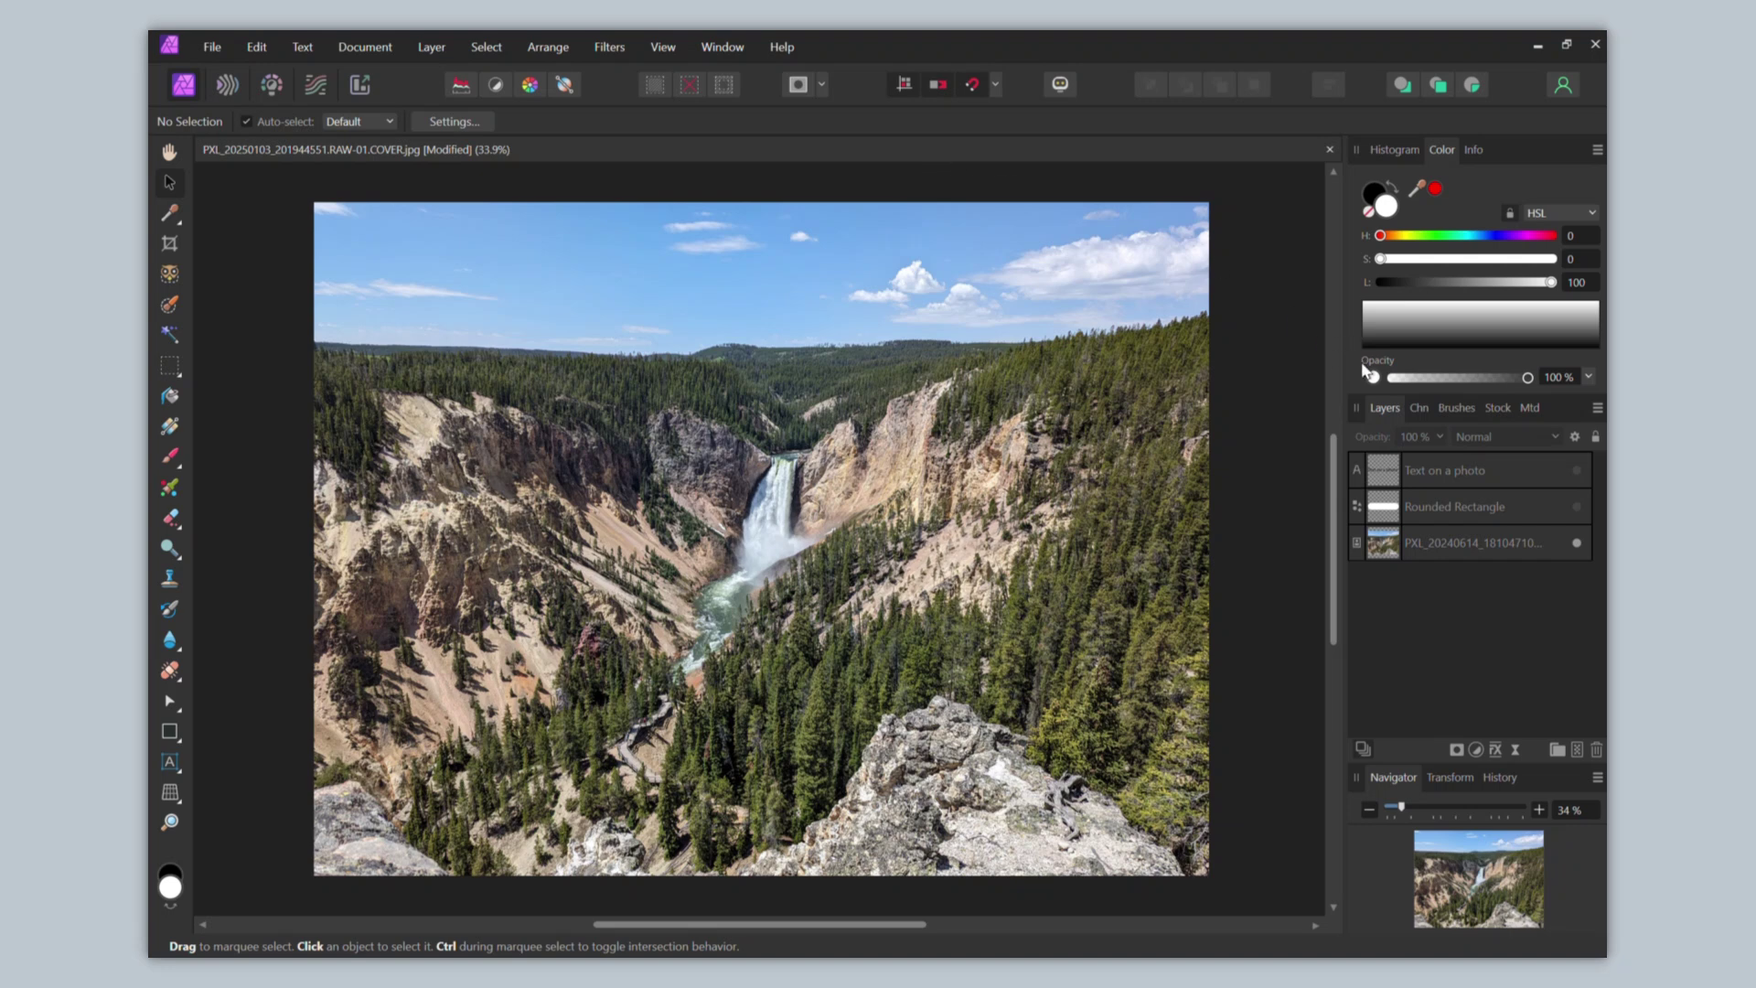
# Add a Curves adjustment layer with an S-curve that boosts contrast
pyautogui.click(1477, 752)
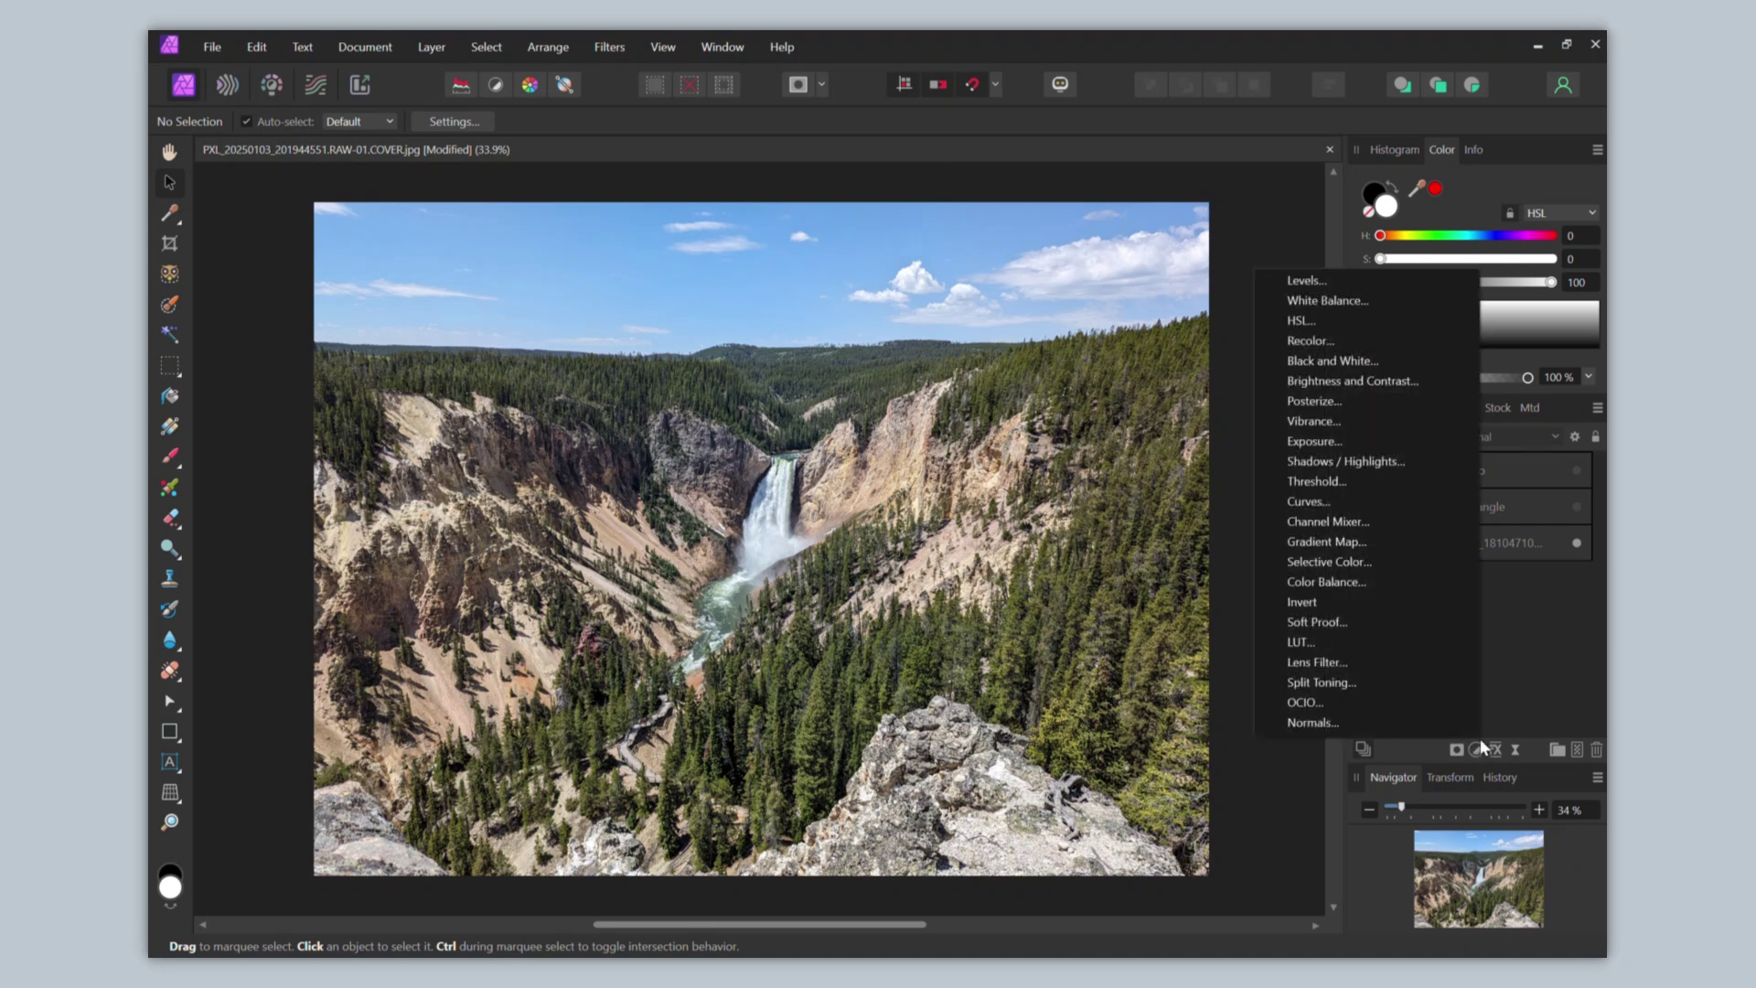
pyautogui.click(1409, 497)
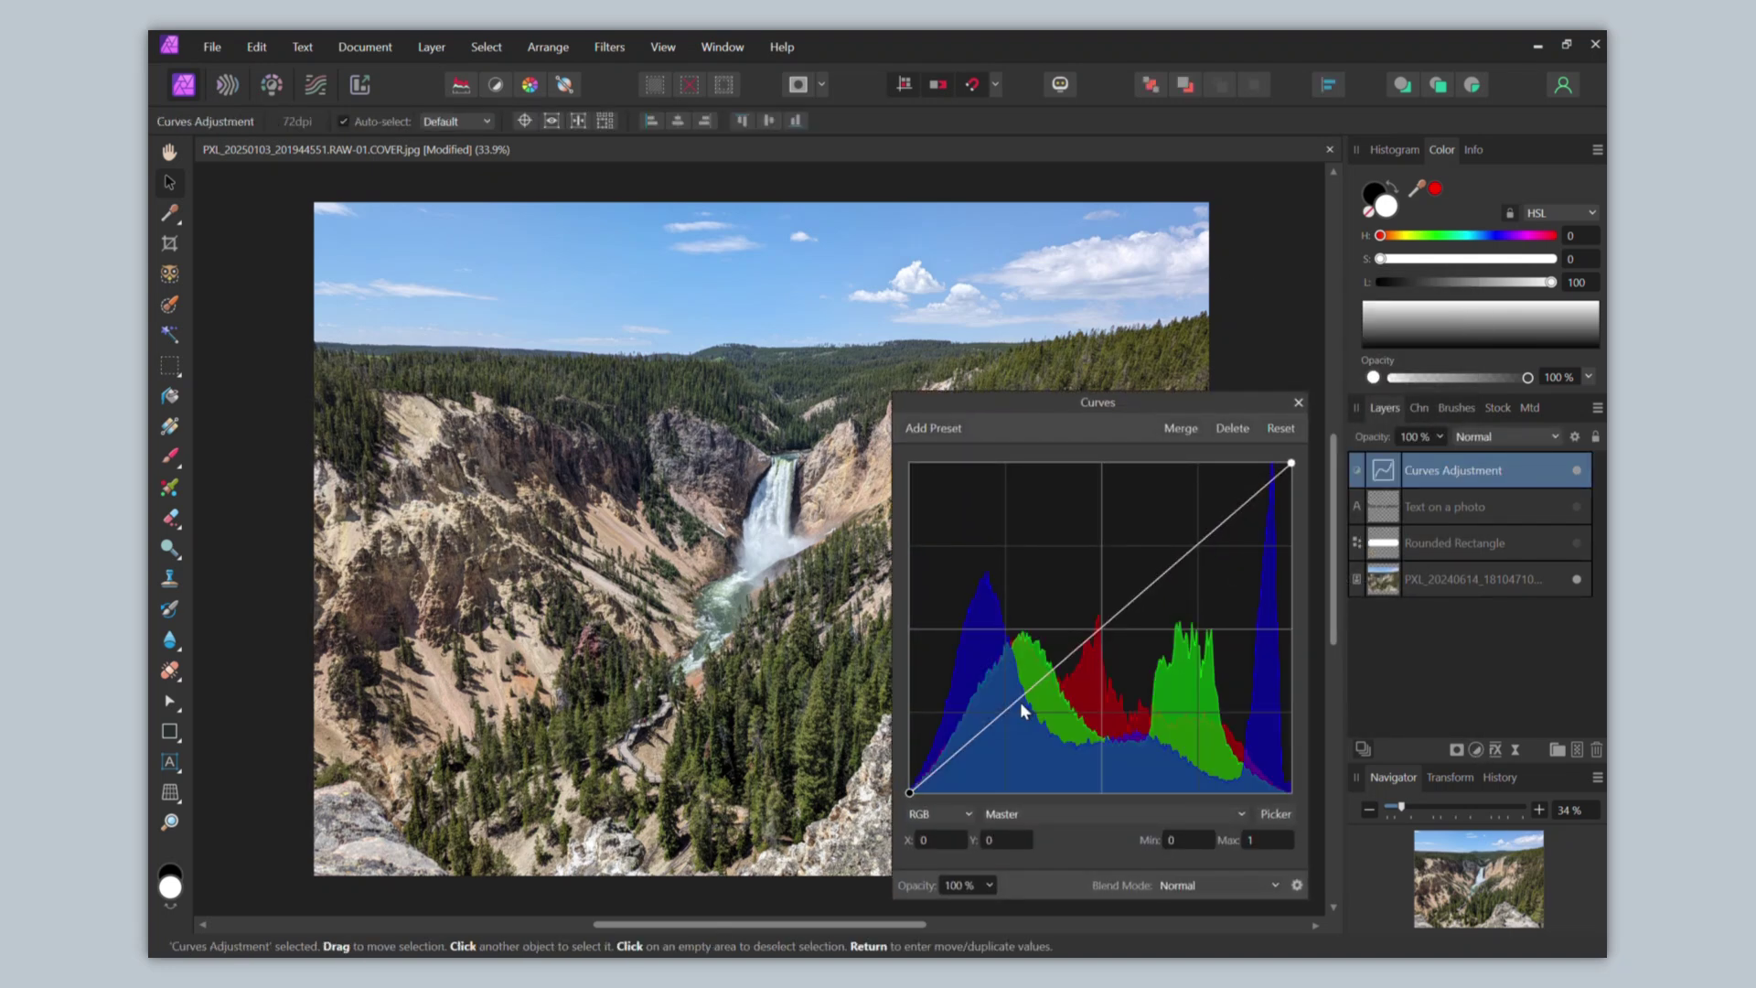
pyautogui.moveTo(1019, 699); pyautogui.dragTo(1027, 708)
pyautogui.moveTo(1195, 574); pyautogui.dragTo(1193, 532)
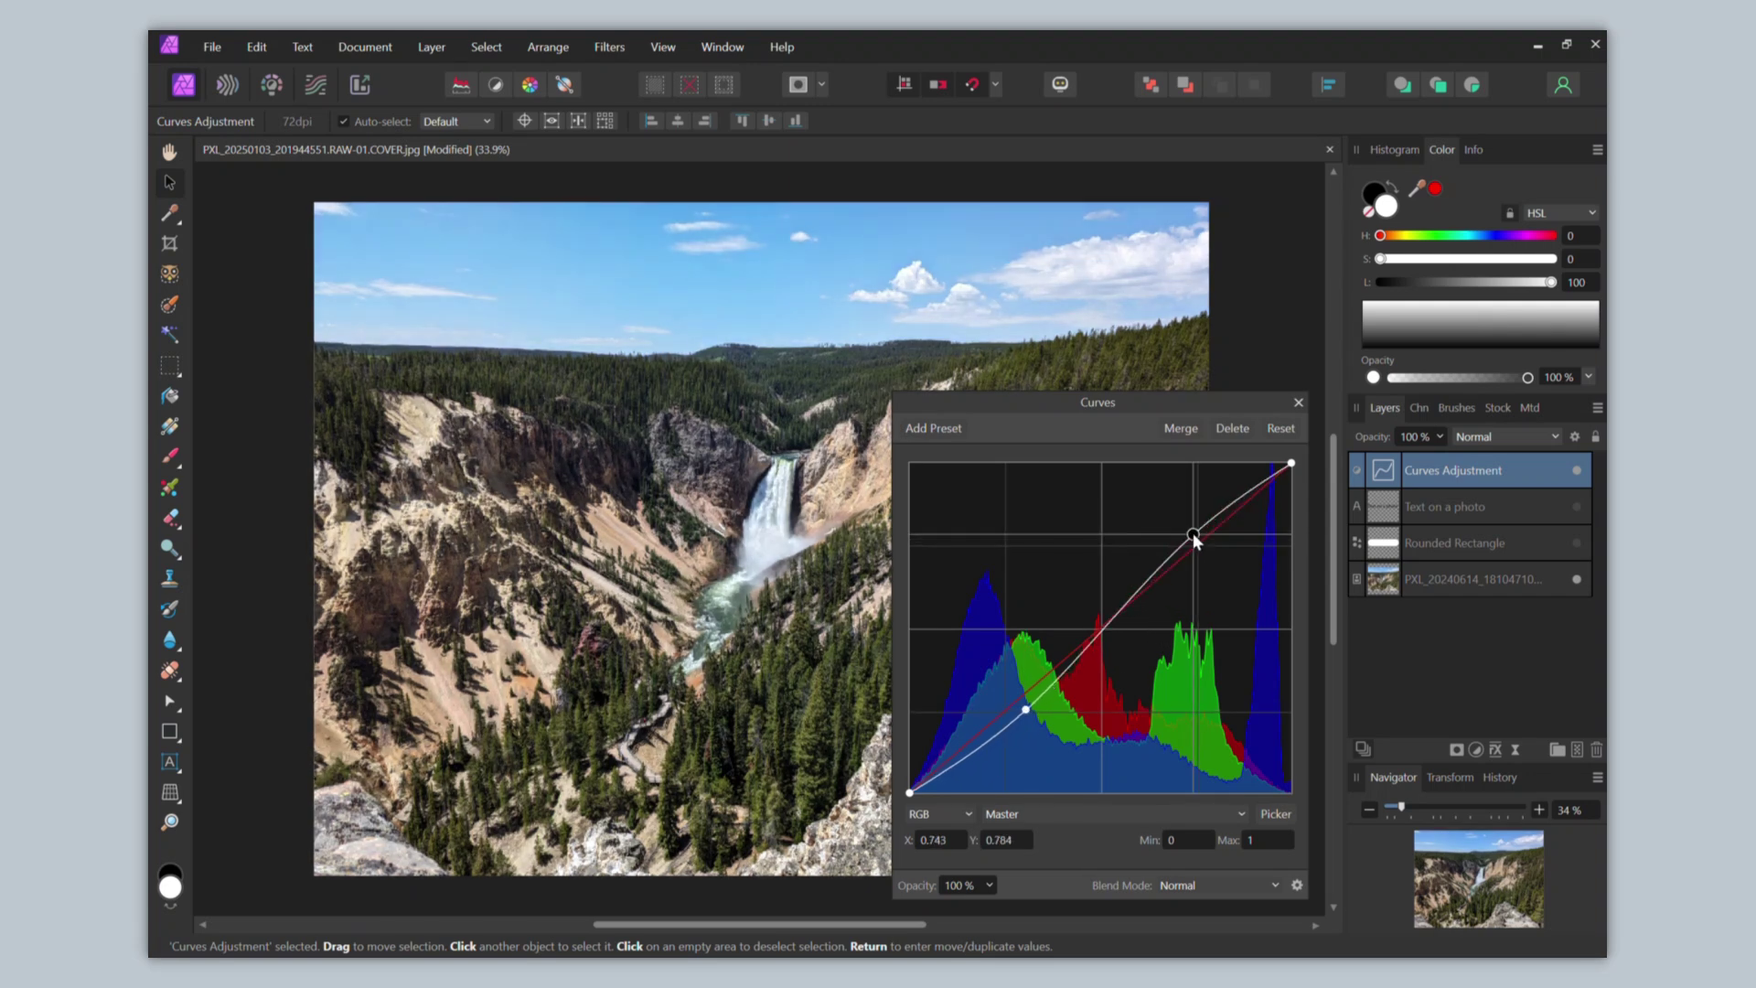
pyautogui.click(1297, 405)
# Move Curves below Rounded Rectangle and make Rounded Rectangle and 'Text on a photo' visible
pyautogui.moveTo(1390, 470); pyautogui.dragTo(1398, 553)
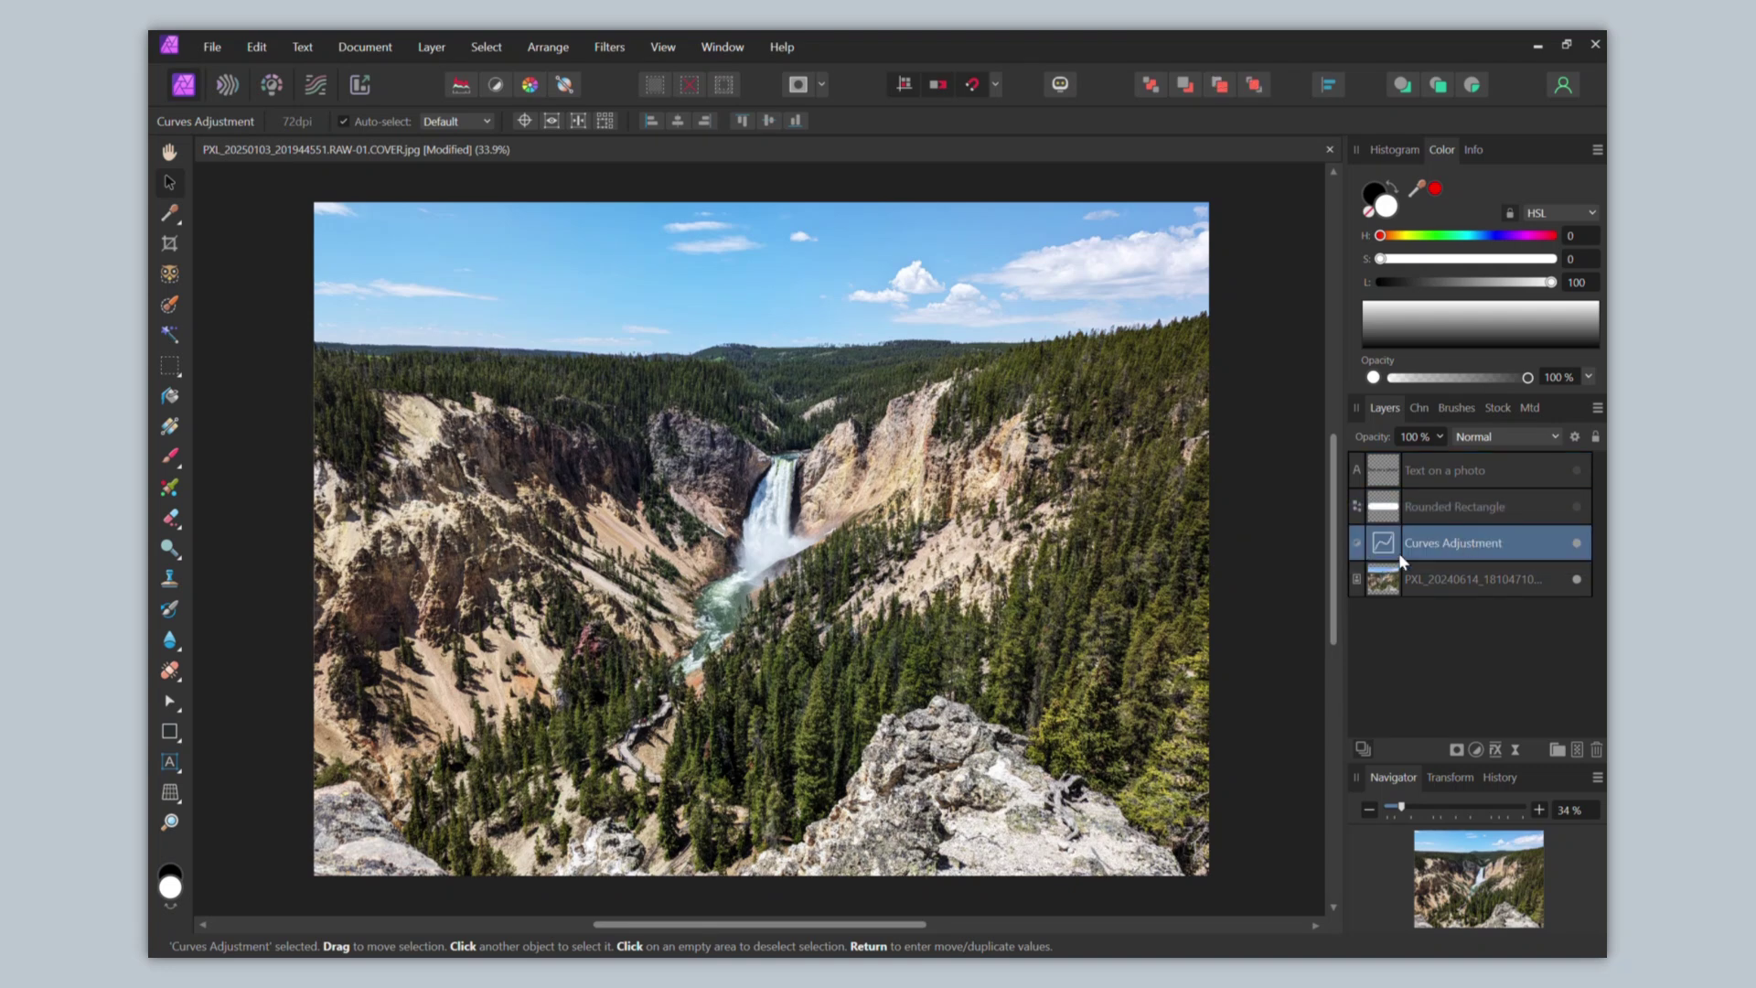
pyautogui.click(1578, 506)
pyautogui.click(1576, 470)
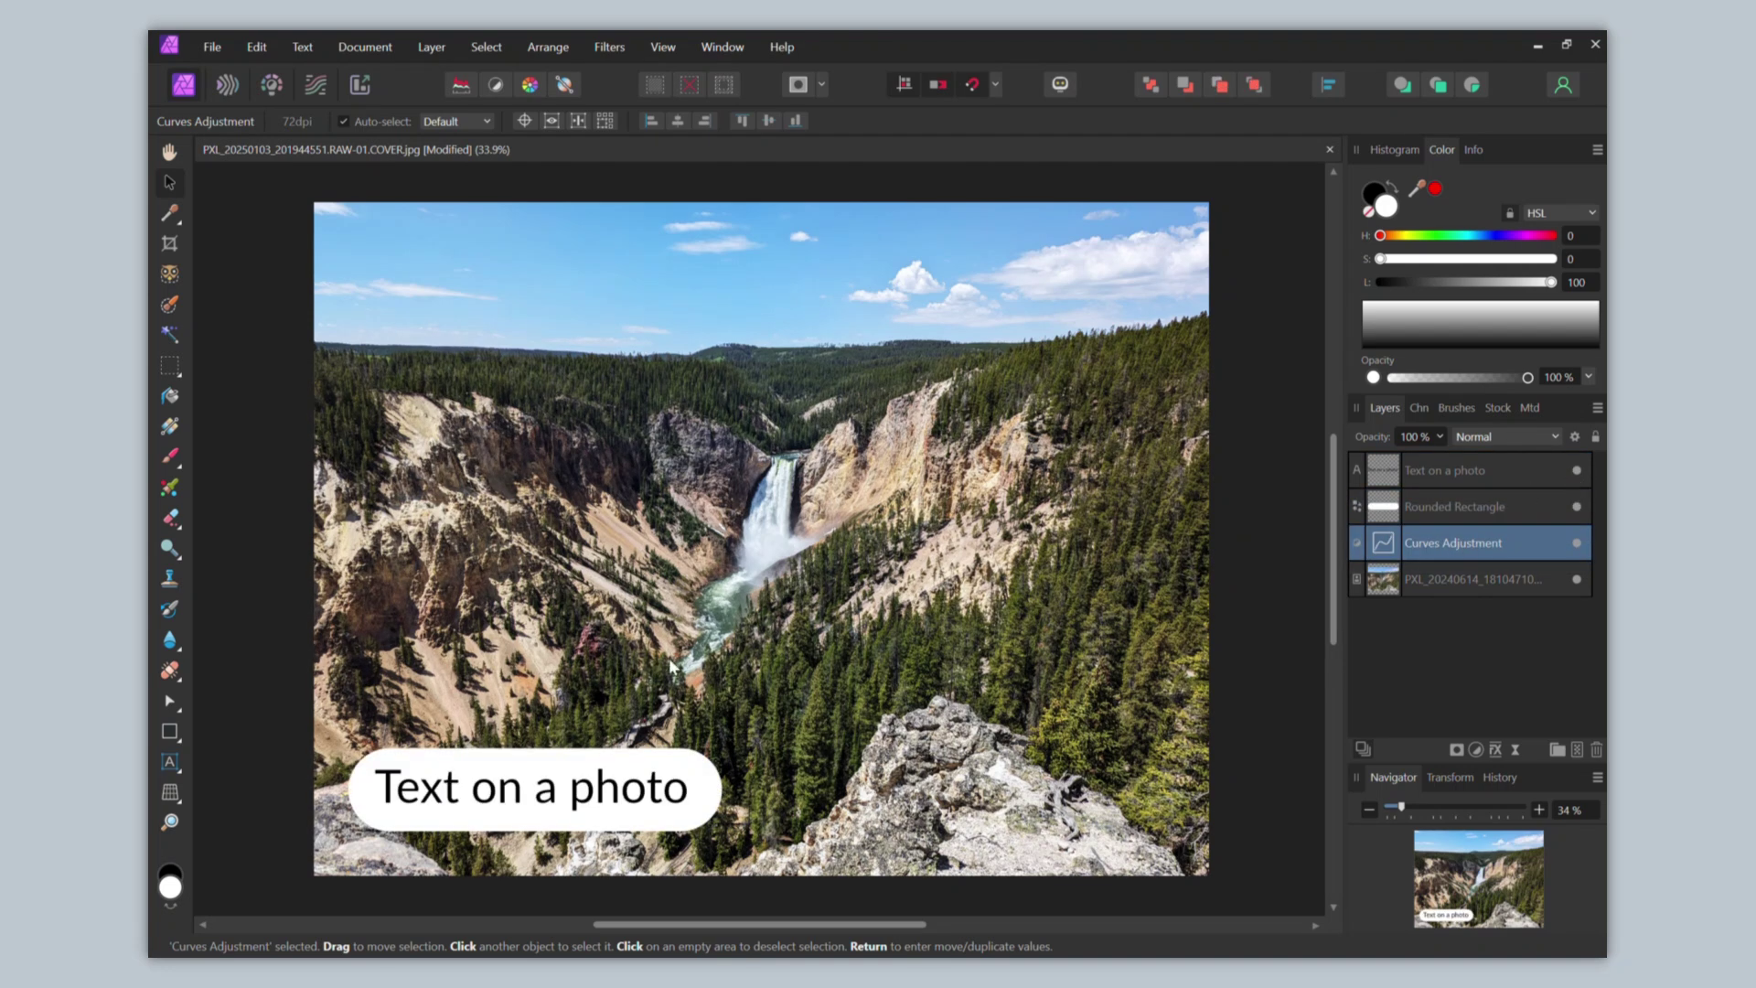
# Pick the 'Text on a photo' label, then object-select the Android figure in the desk photo
pyautogui.click(514, 798)
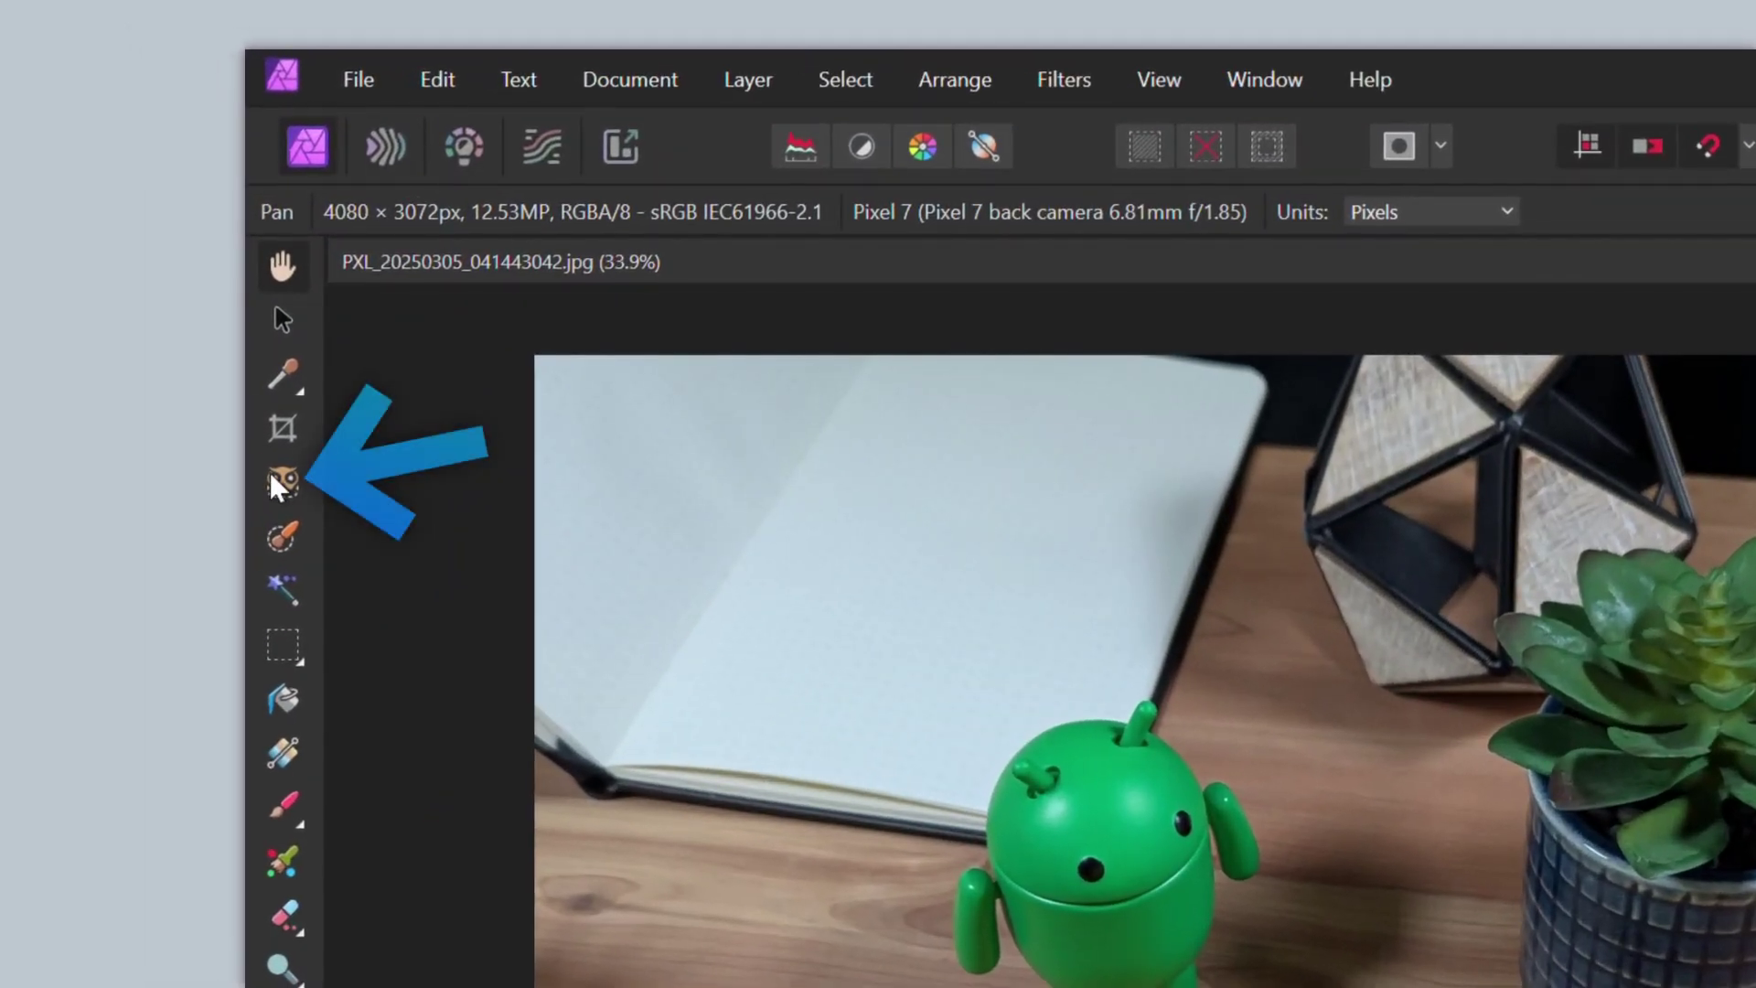
pyautogui.click(166, 272)
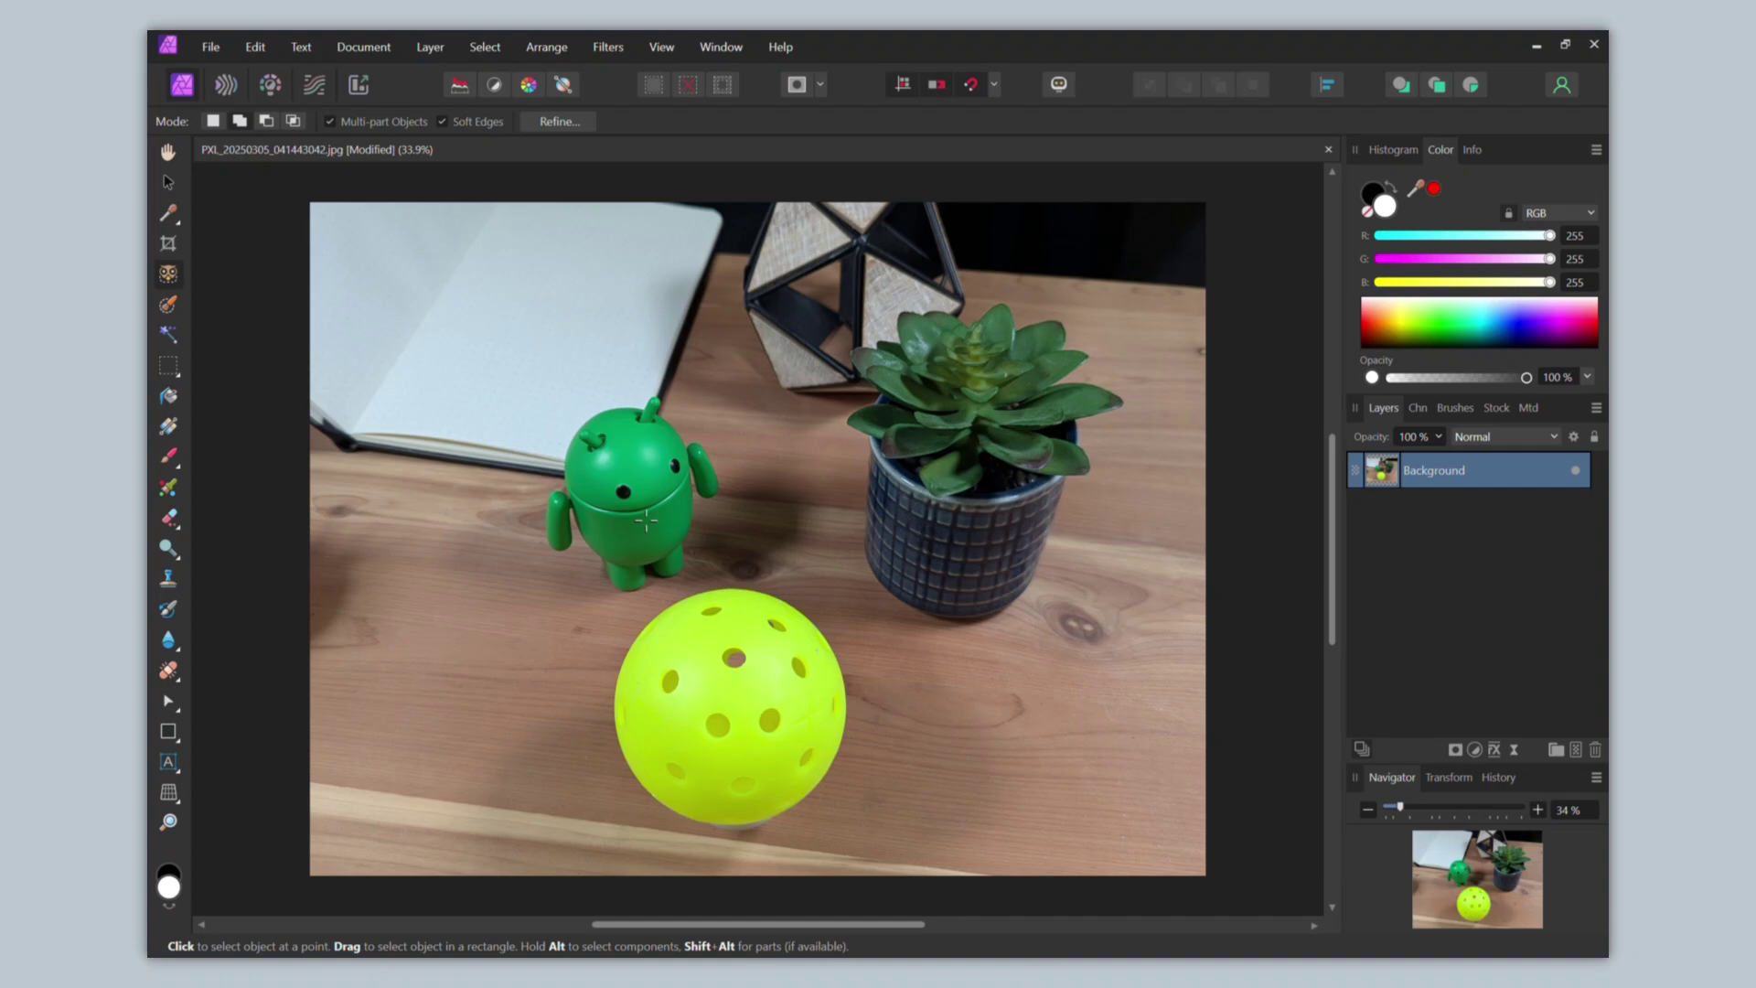
pyautogui.click(646, 521)
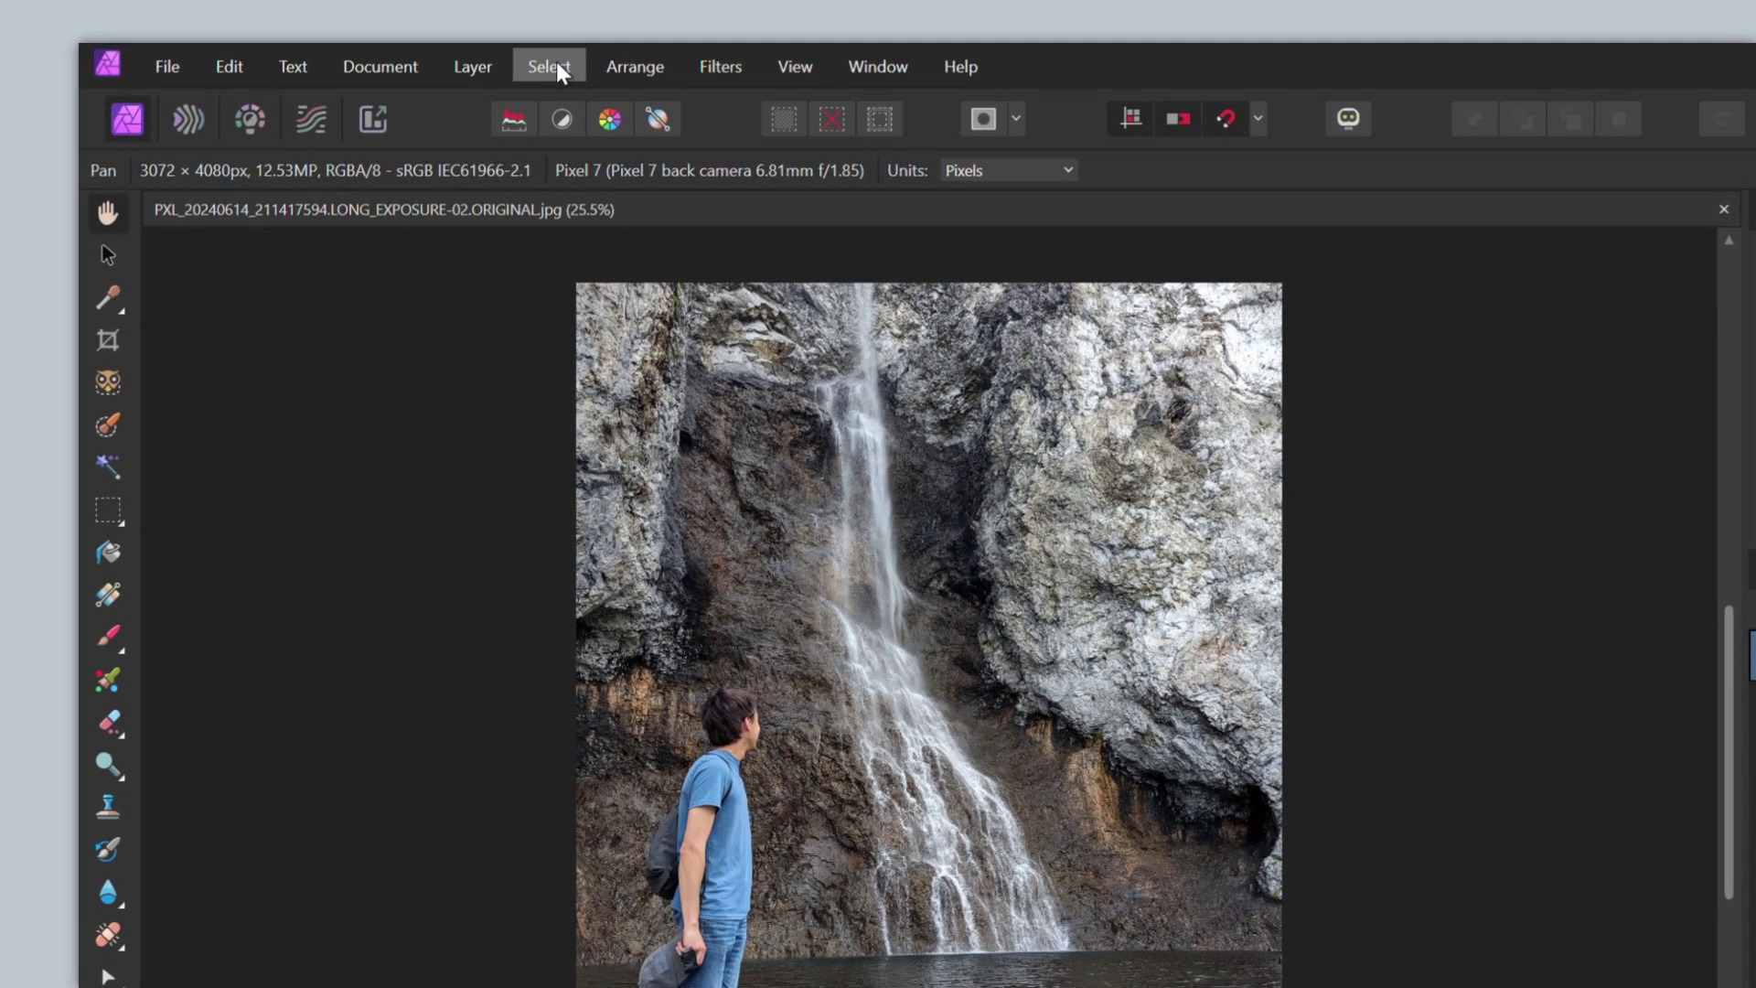
# Run Select Subject on the waterfall photo, then brush a selection over the white pot
pyautogui.click(488, 45)
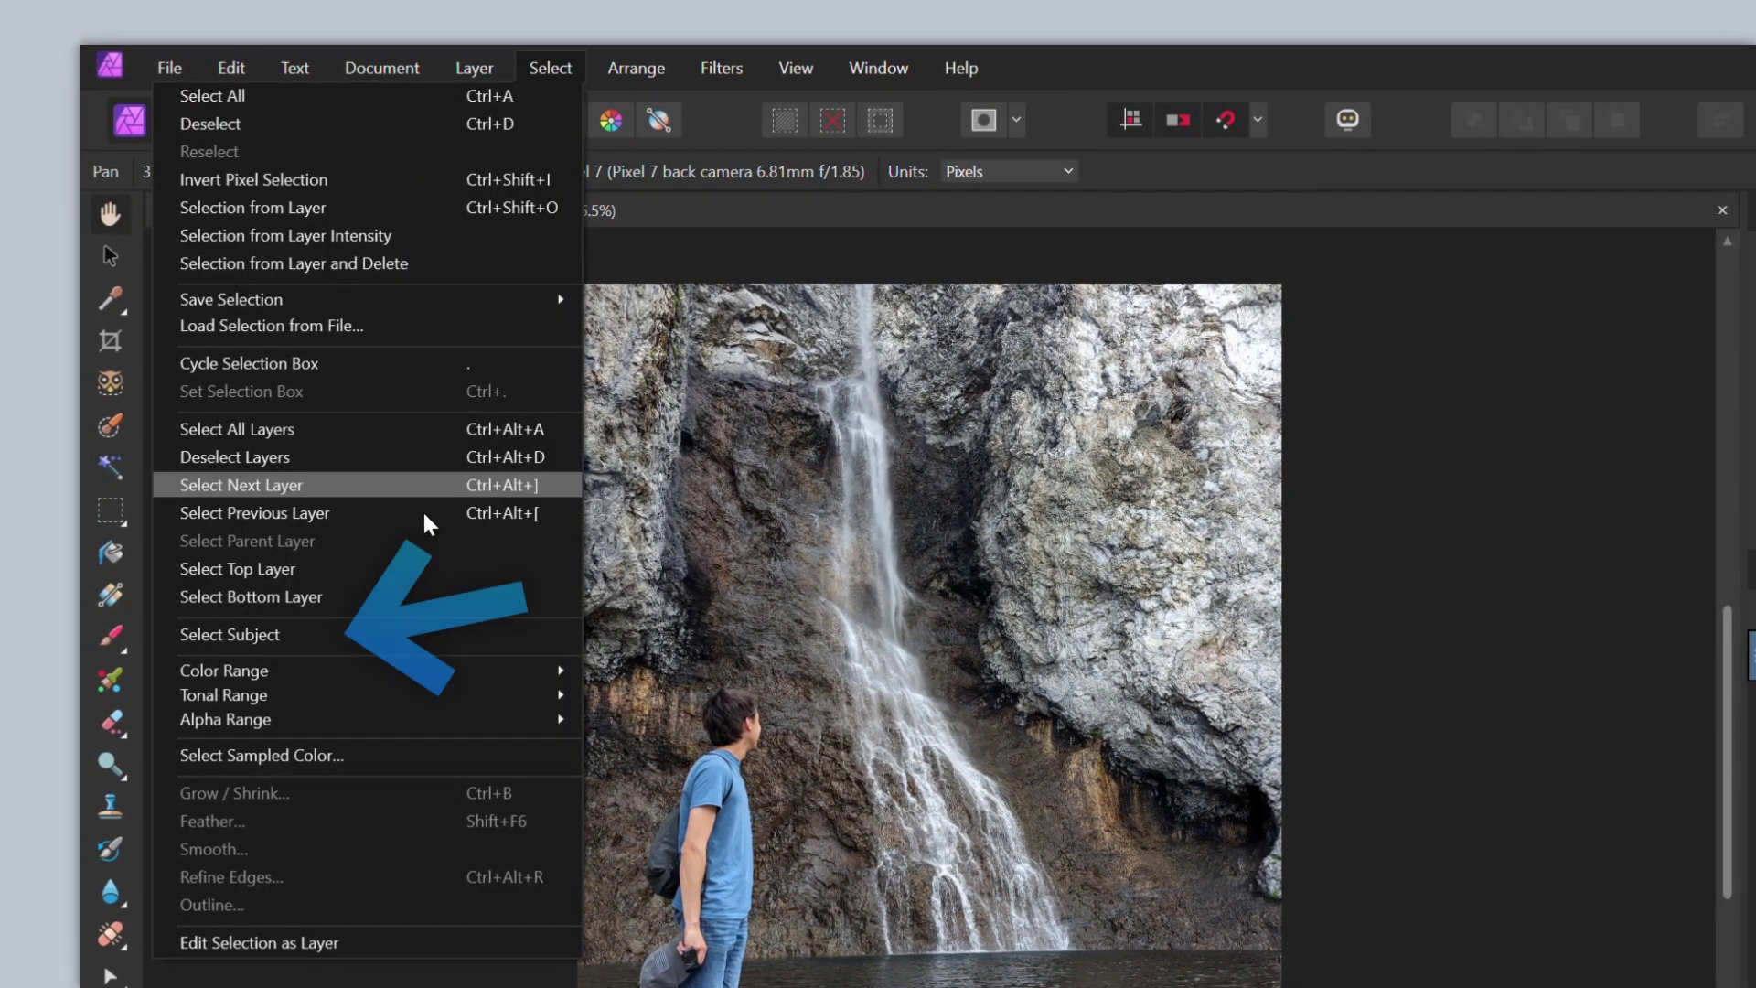
pyautogui.click(331, 633)
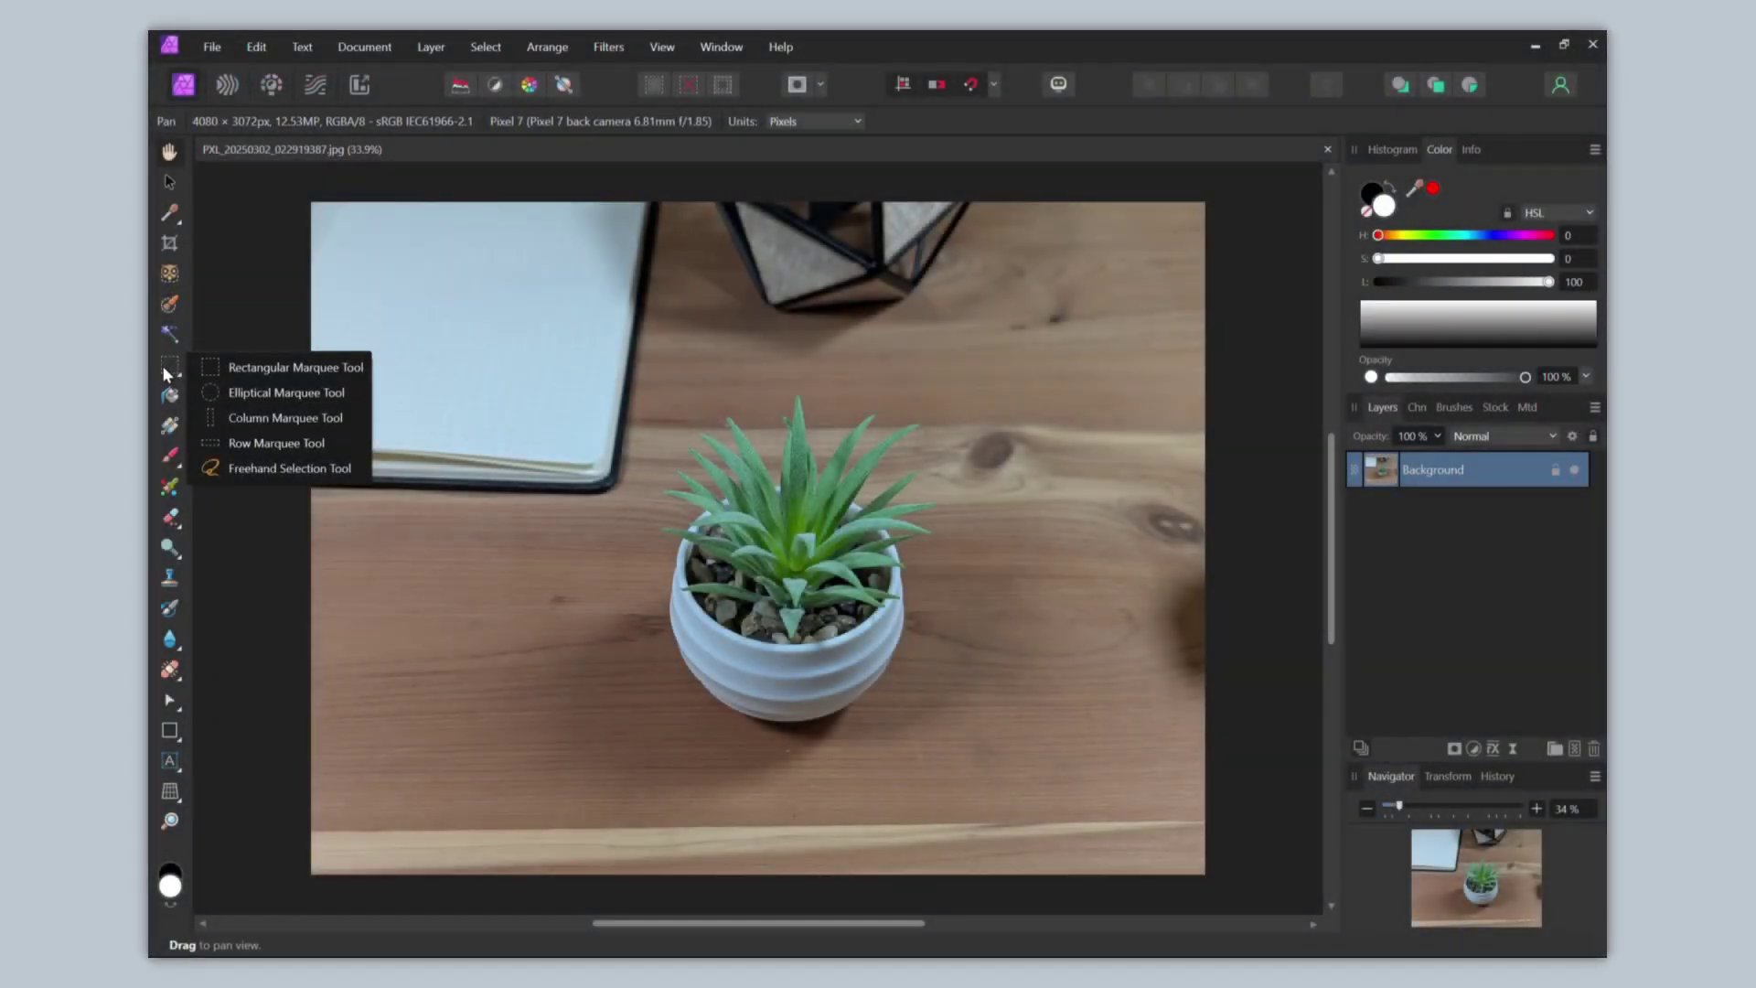
pyautogui.click(169, 304)
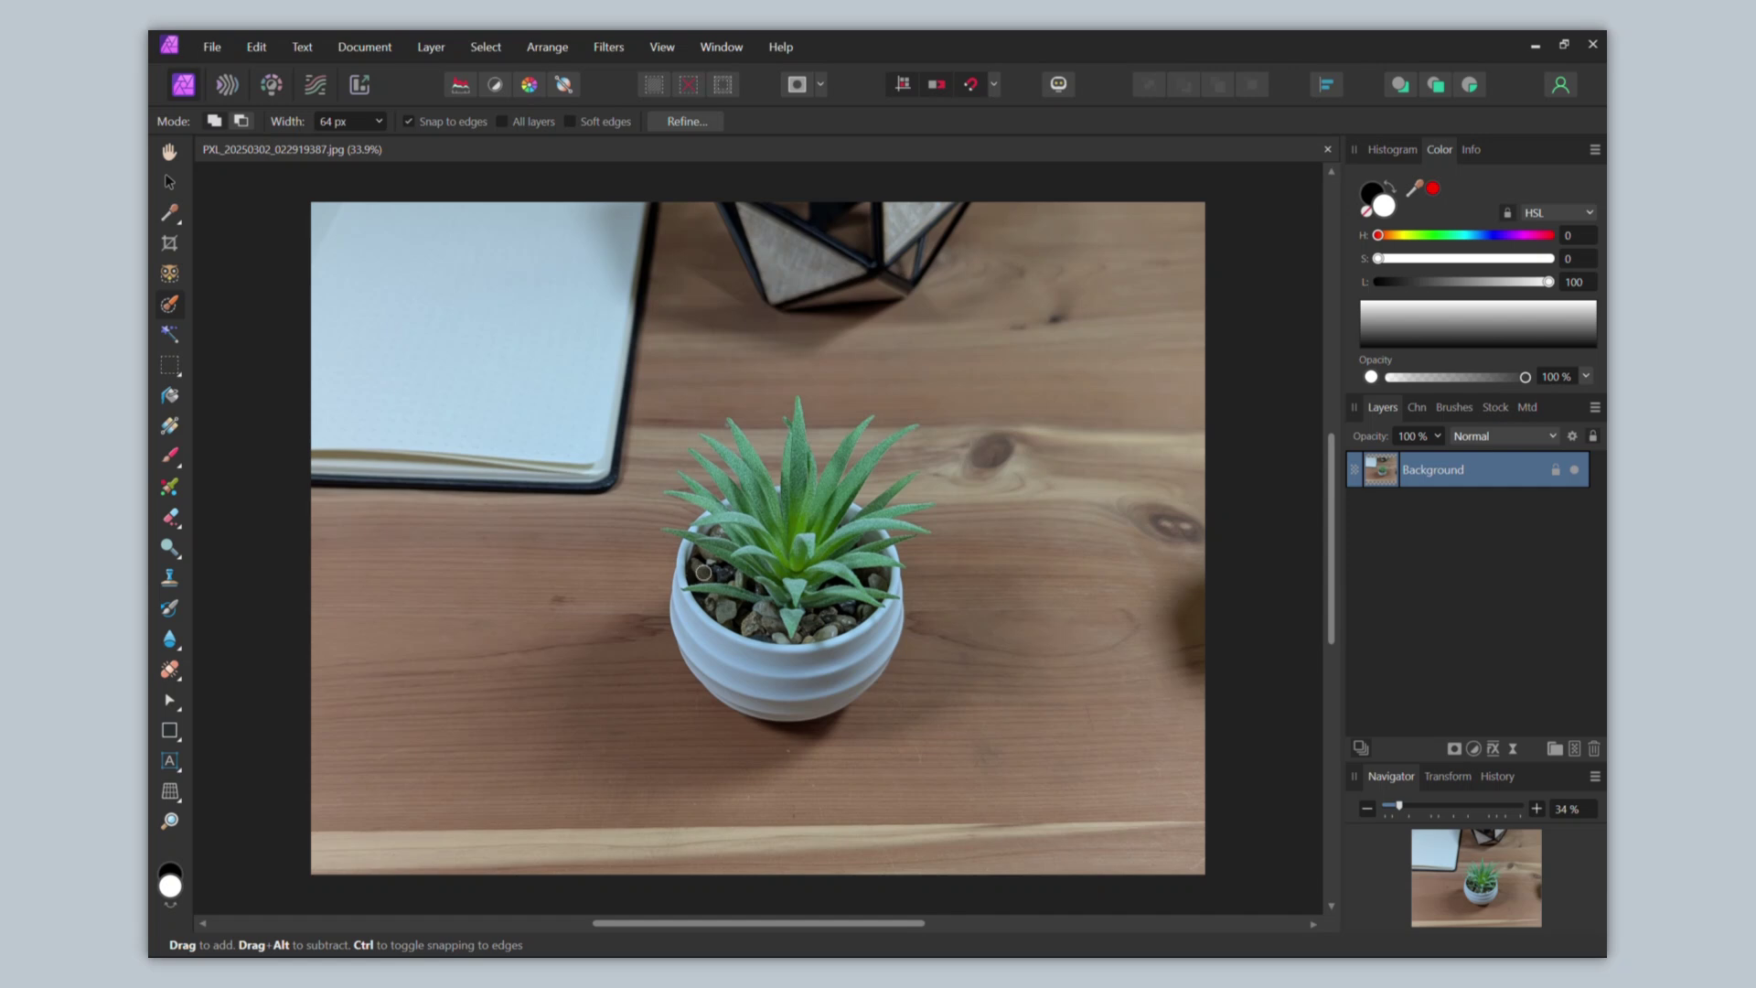
pyautogui.moveTo(703, 573)
pyautogui.mouseDown()
pyautogui.moveTo(747, 655)
pyautogui.moveTo(803, 663)
pyautogui.moveTo(829, 615)
pyautogui.moveTo(799, 584)
pyautogui.moveTo(756, 591)
pyautogui.moveTo(810, 593)
pyautogui.moveTo(764, 543)
pyautogui.moveTo(789, 520)
pyautogui.moveTo(749, 475)
pyautogui.moveTo(800, 516)
pyautogui.moveTo(799, 454)
pyautogui.mouseUp()
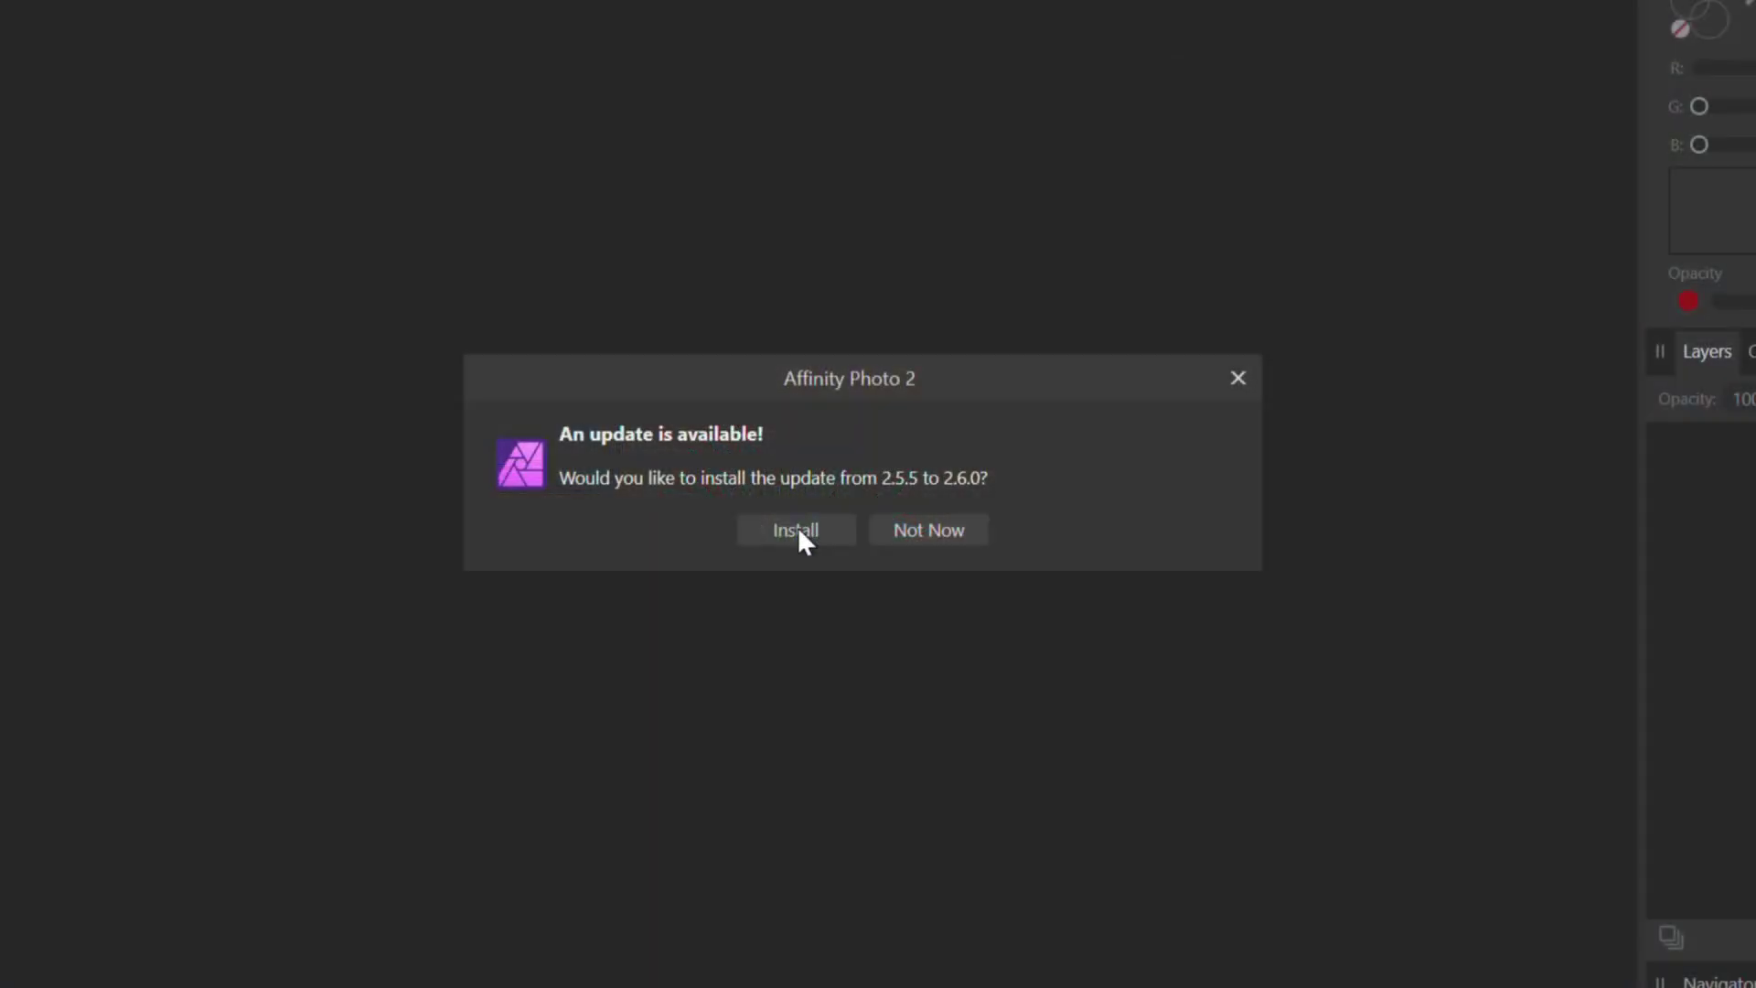
# Install the offered update from 2.5.5 to 2.6.0
pyautogui.click(796, 530)
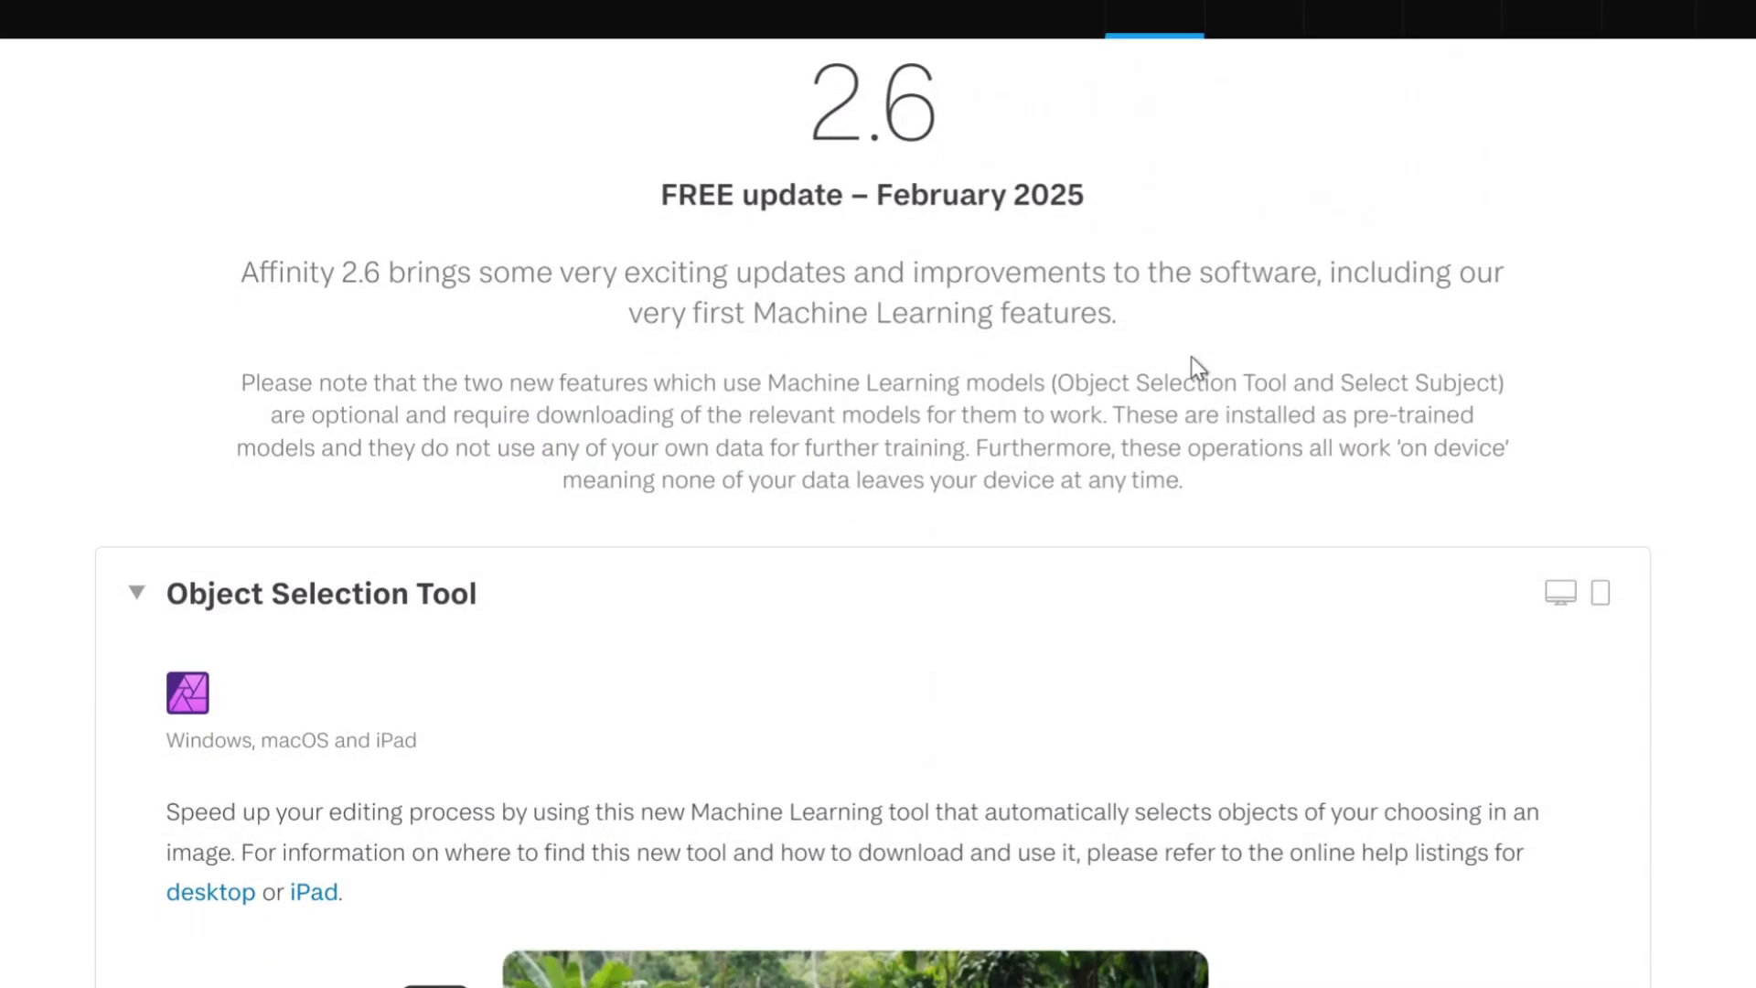
# Bring the Object Selection Tool description into view and highlight 'Machine Learning tool'
pyautogui.scroll(-6, 1193, 366)
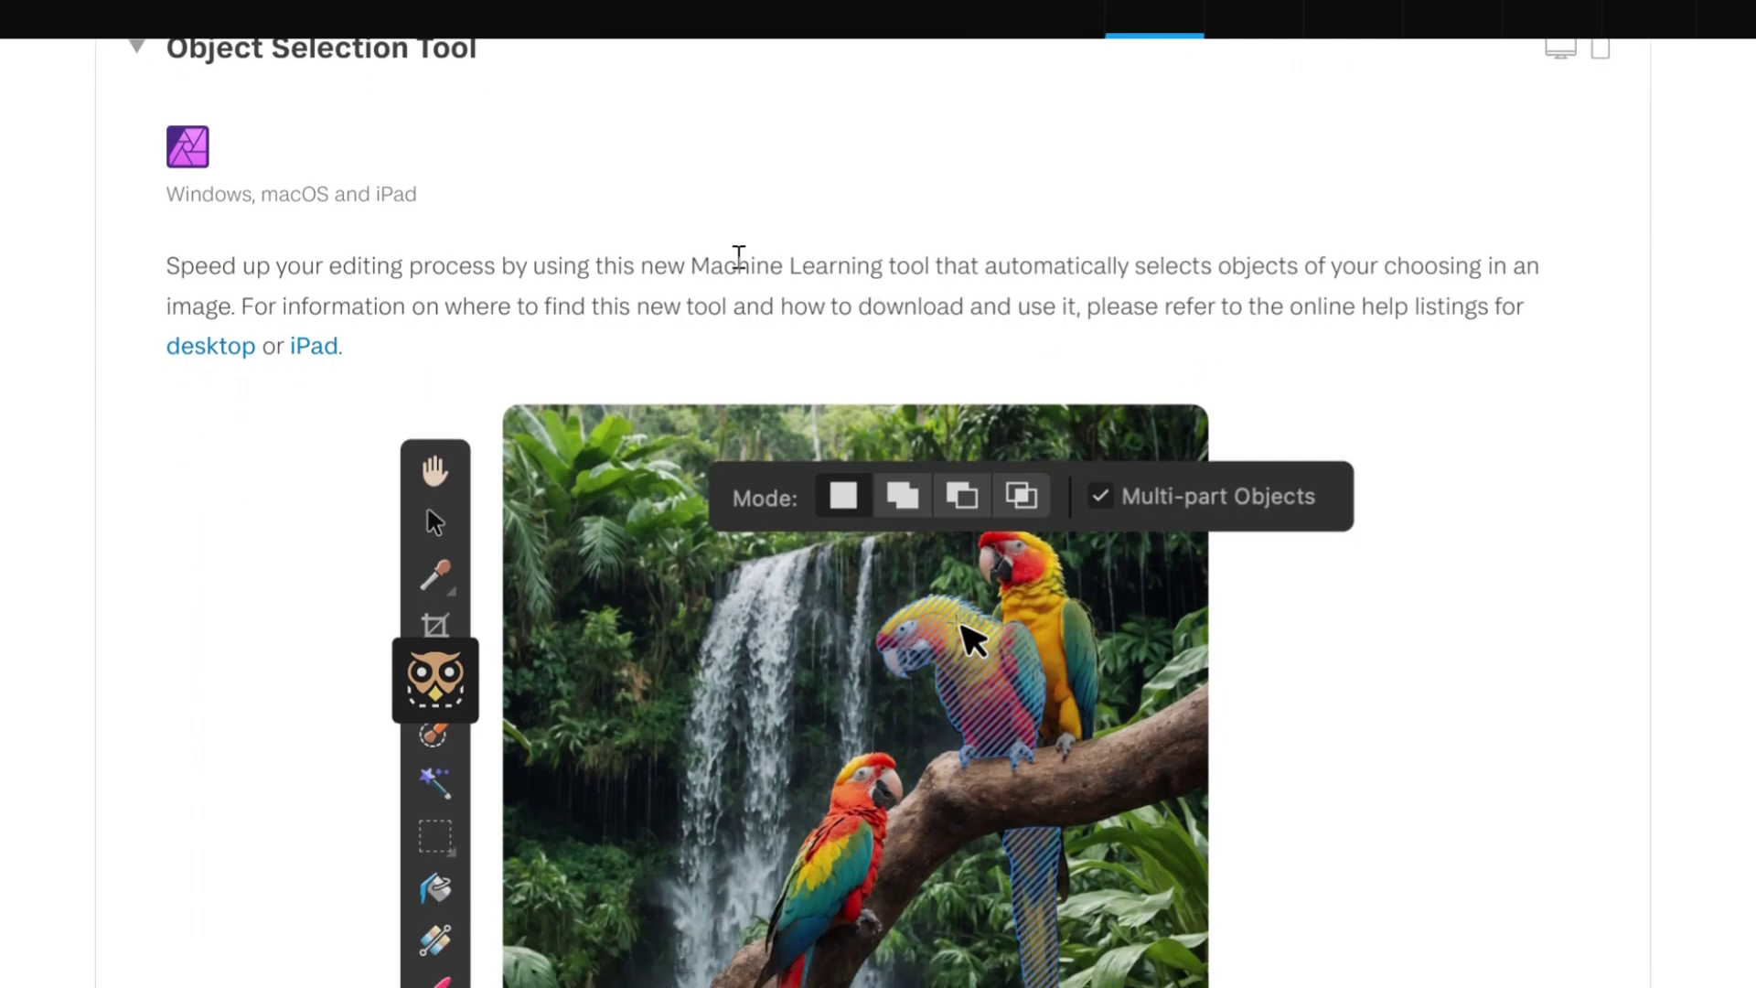
pyautogui.moveTo(691, 266); pyautogui.dragTo(930, 265)
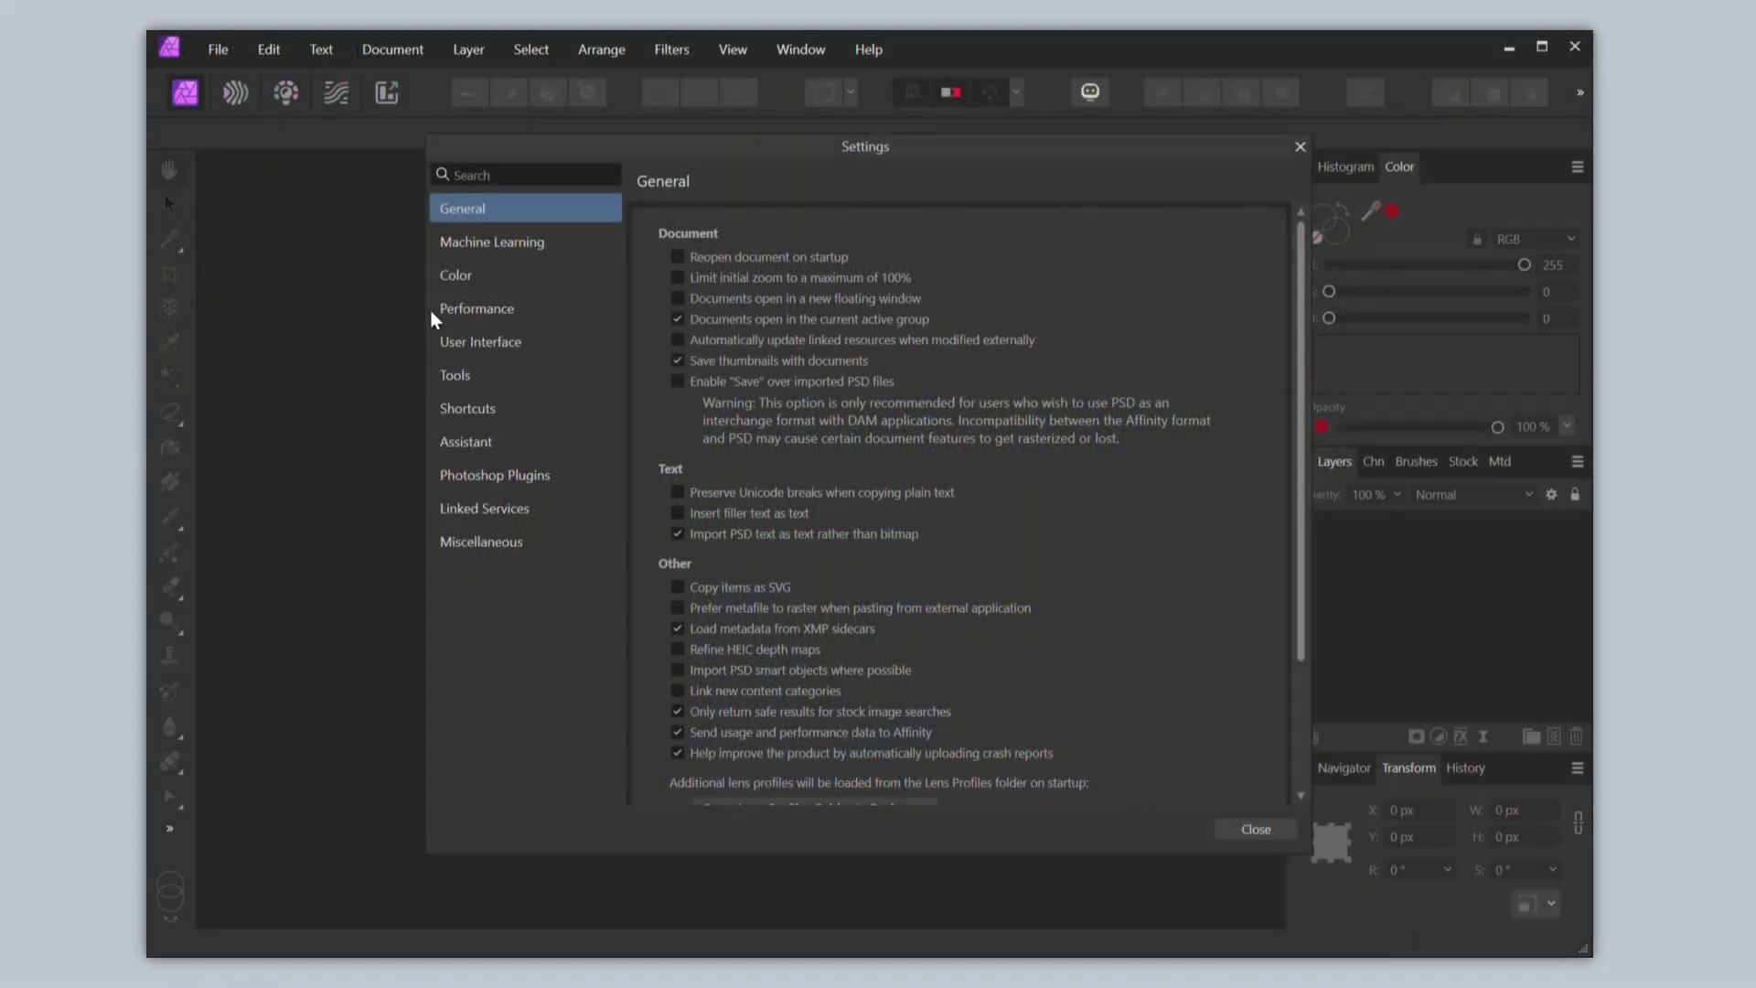
# Install the Segmentation model from the Machine Learning settings
pyautogui.click(510, 241)
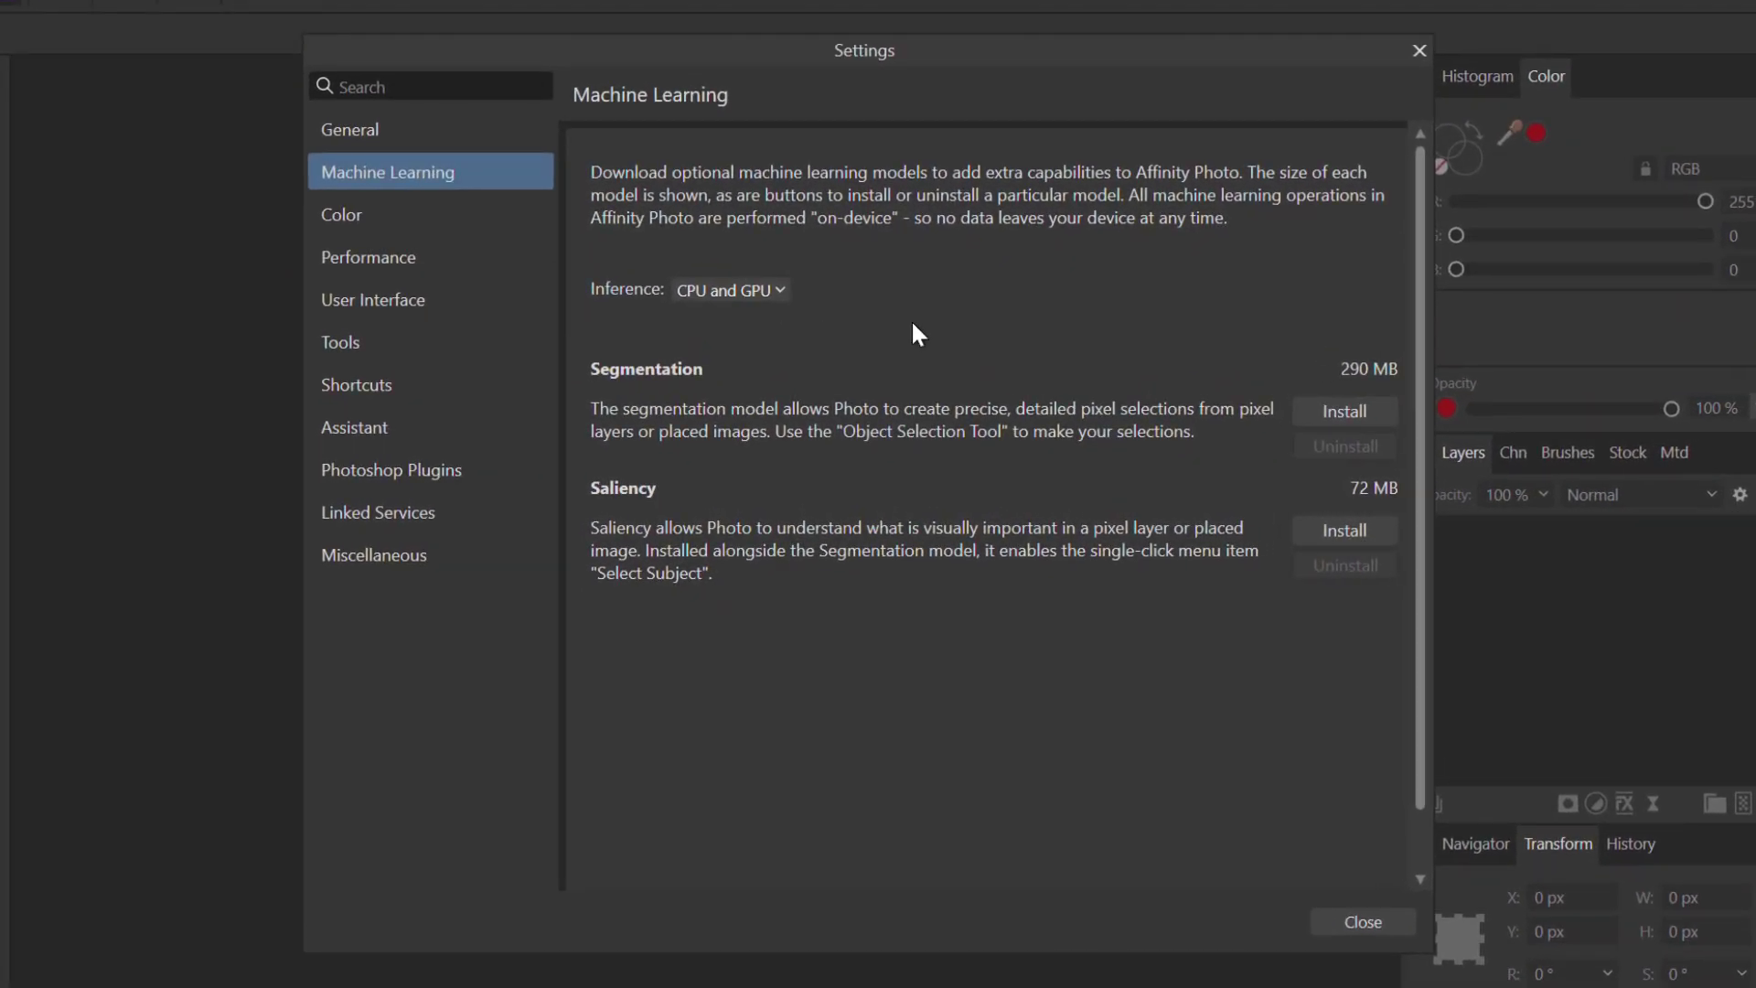
pyautogui.click(1371, 411)
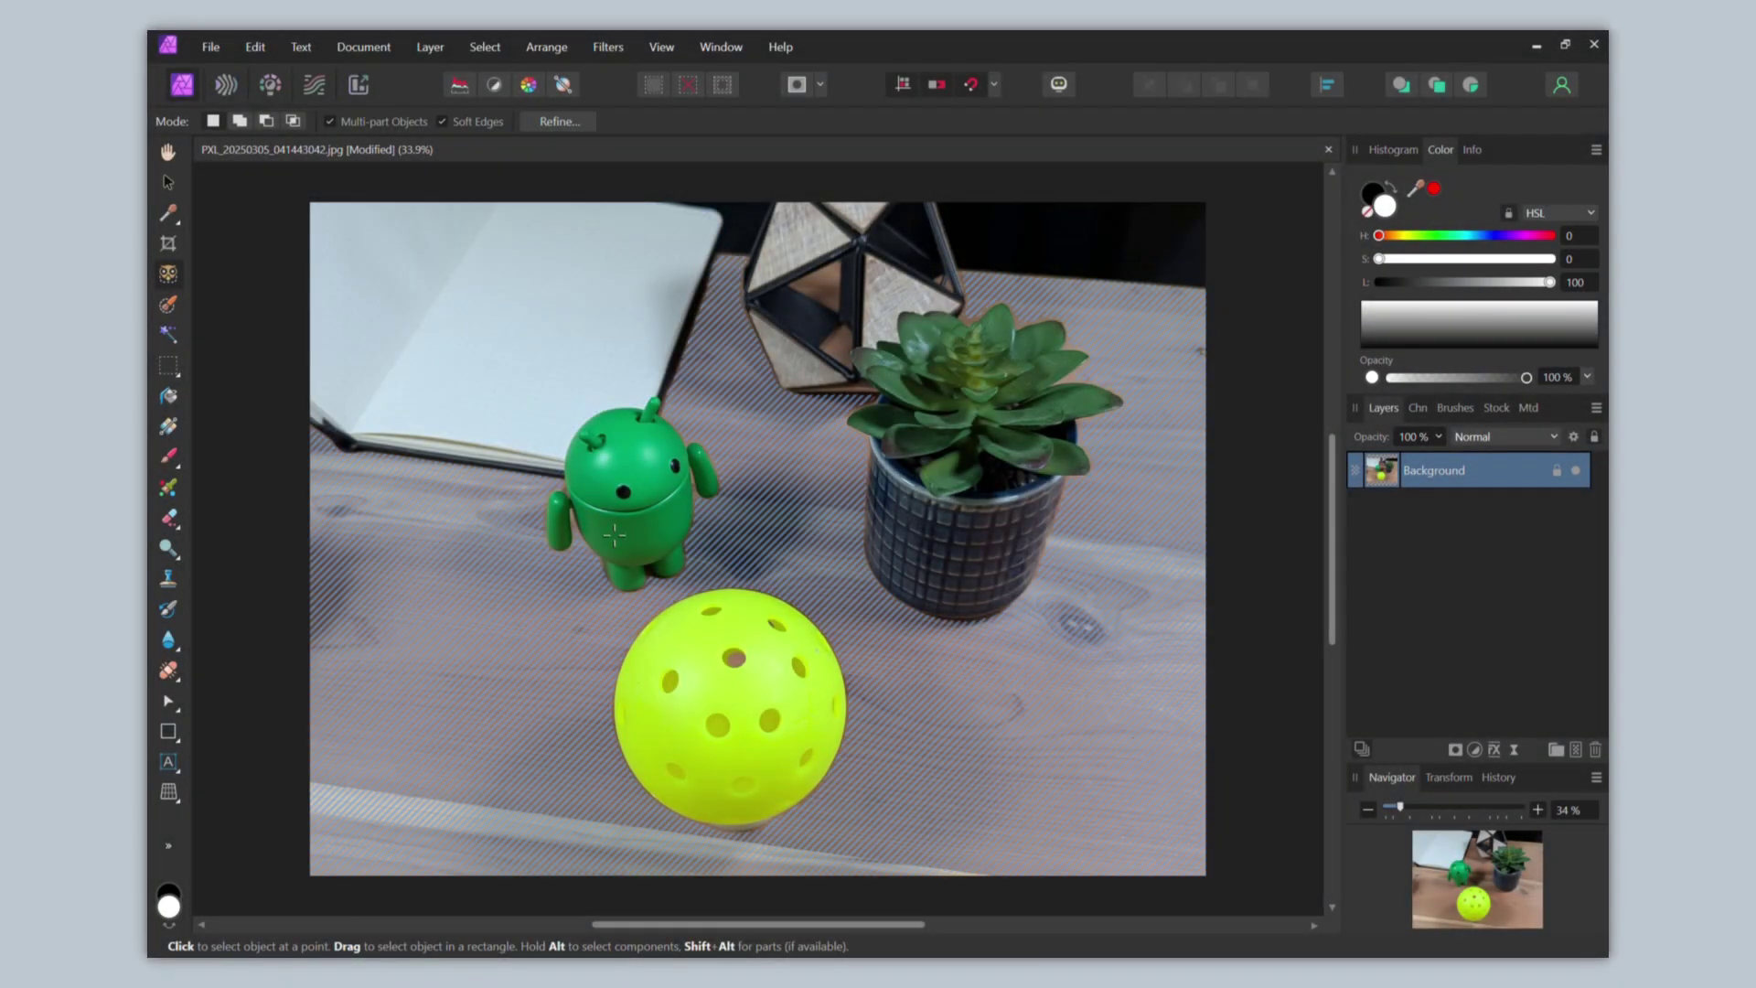
pyautogui.click(615, 535)
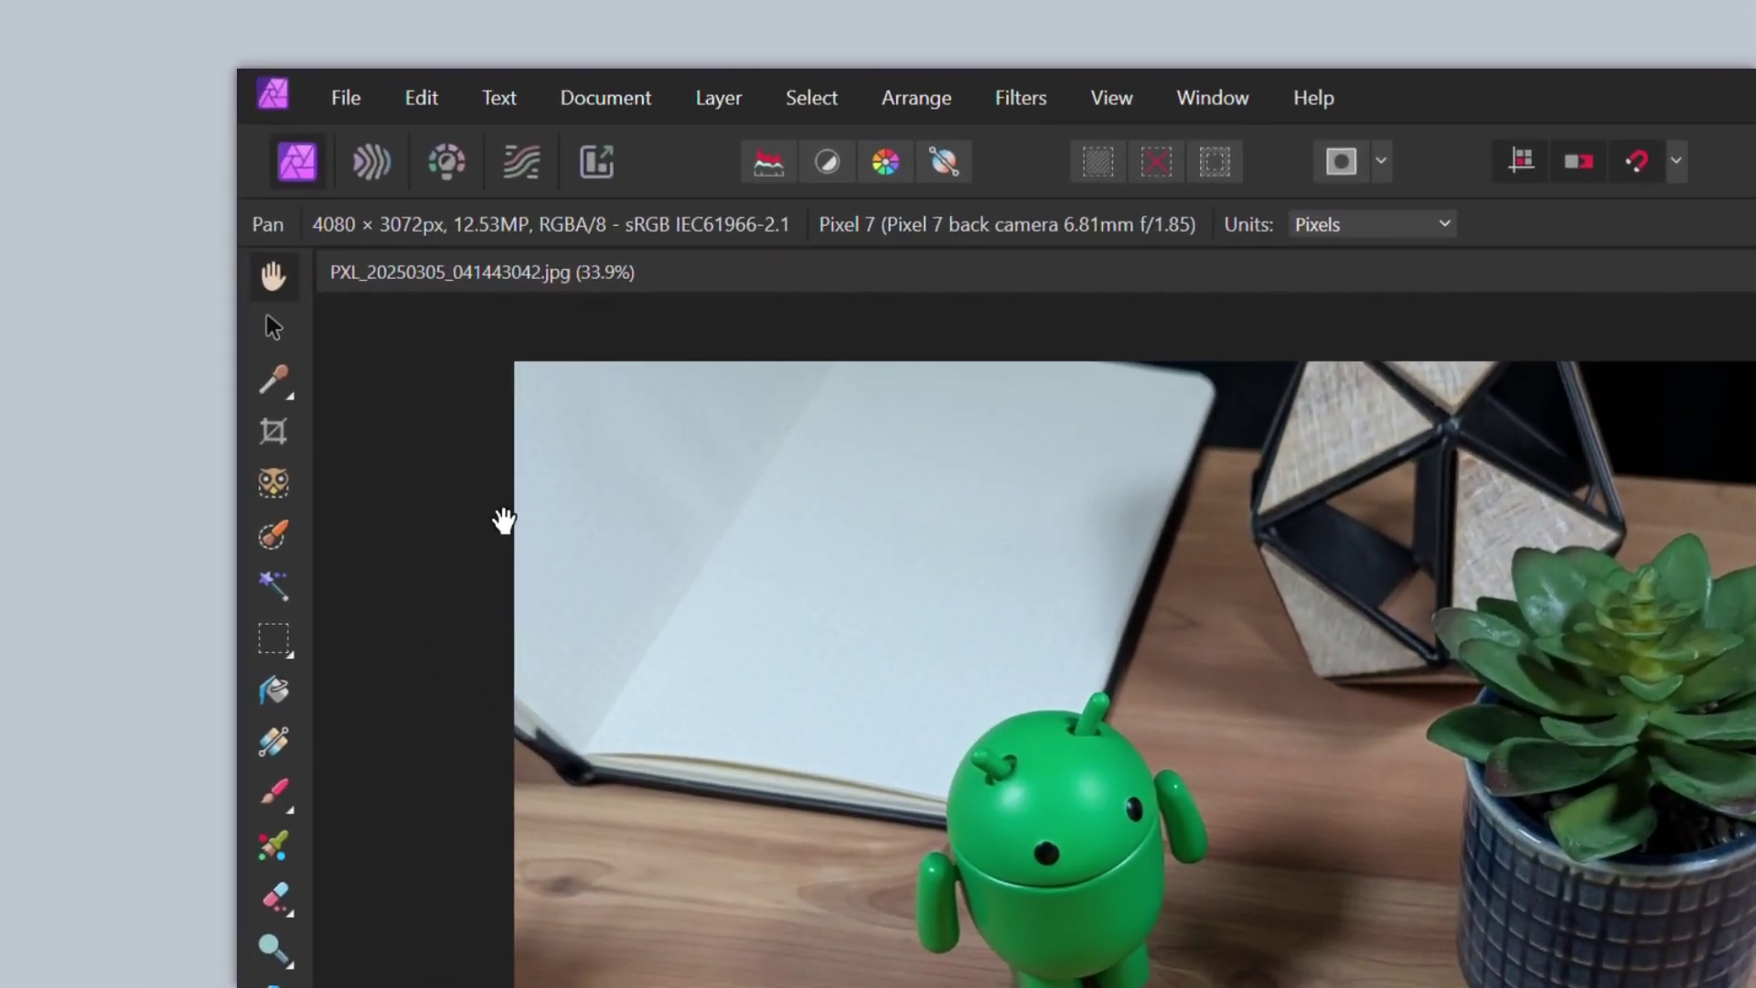
# Object-select the green Android figure with the Object Selection Tool
pyautogui.click(263, 477)
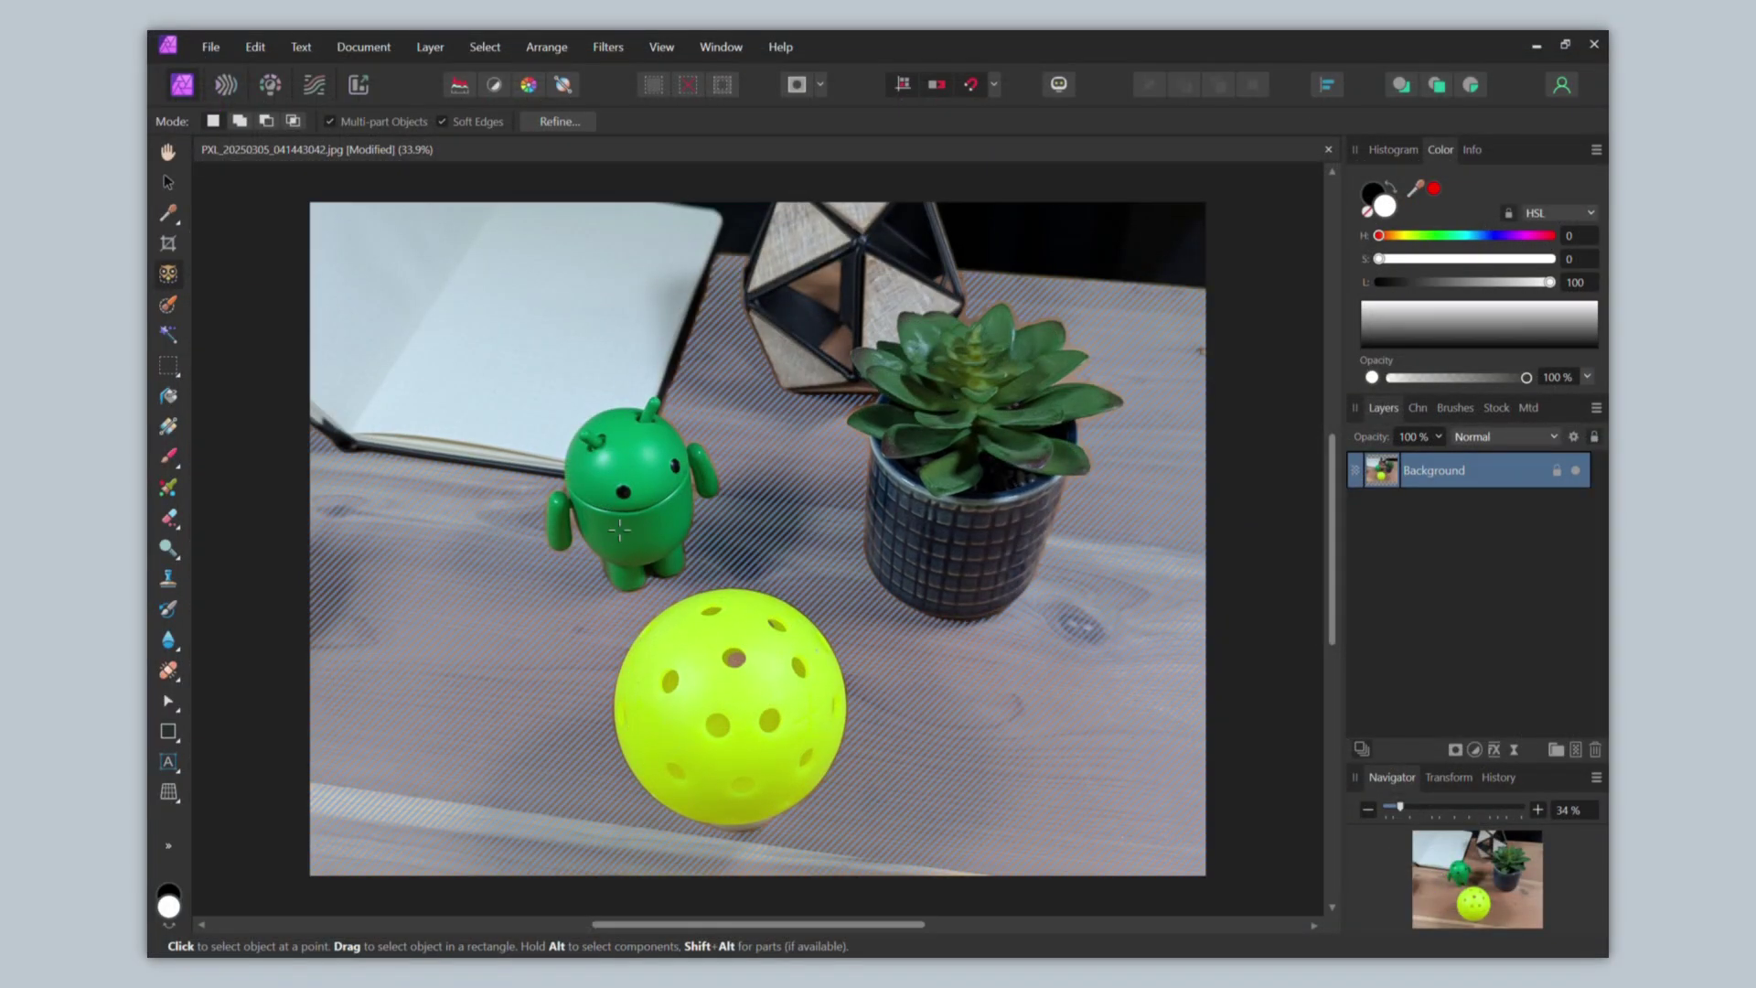
pyautogui.click(620, 529)
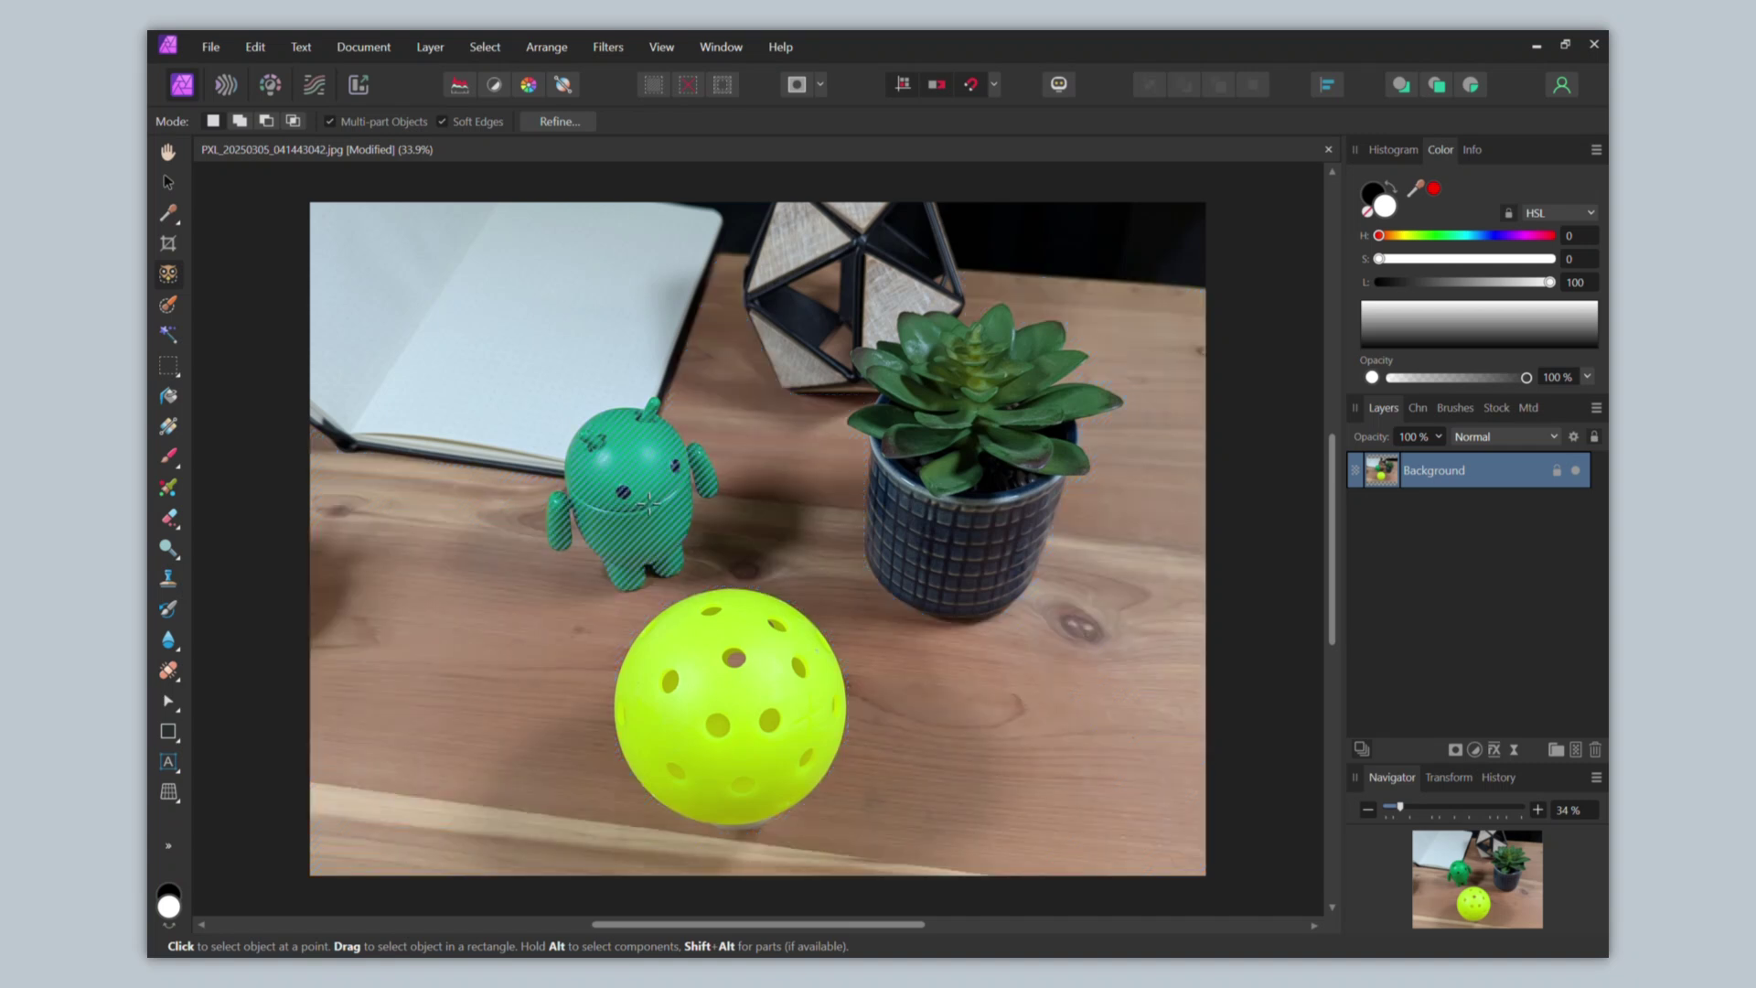
# Commit the Android figure selection and add the yellow pickleball to it
pyautogui.click(648, 502)
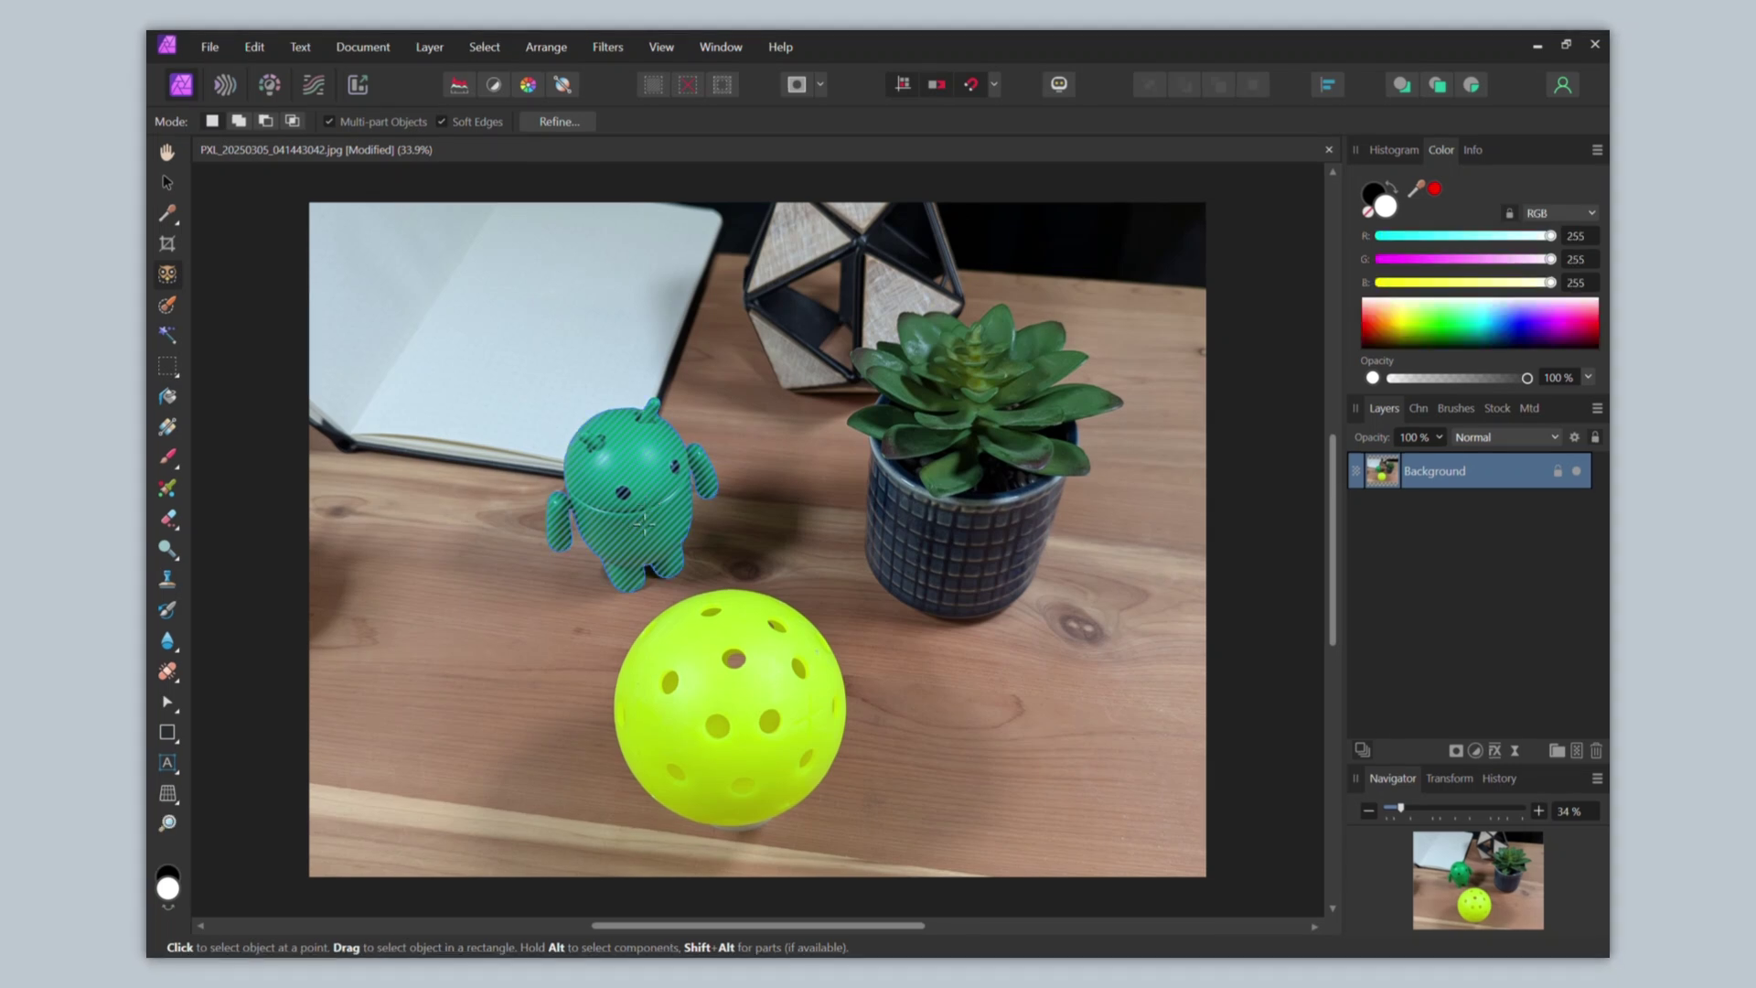
pyautogui.click(644, 523)
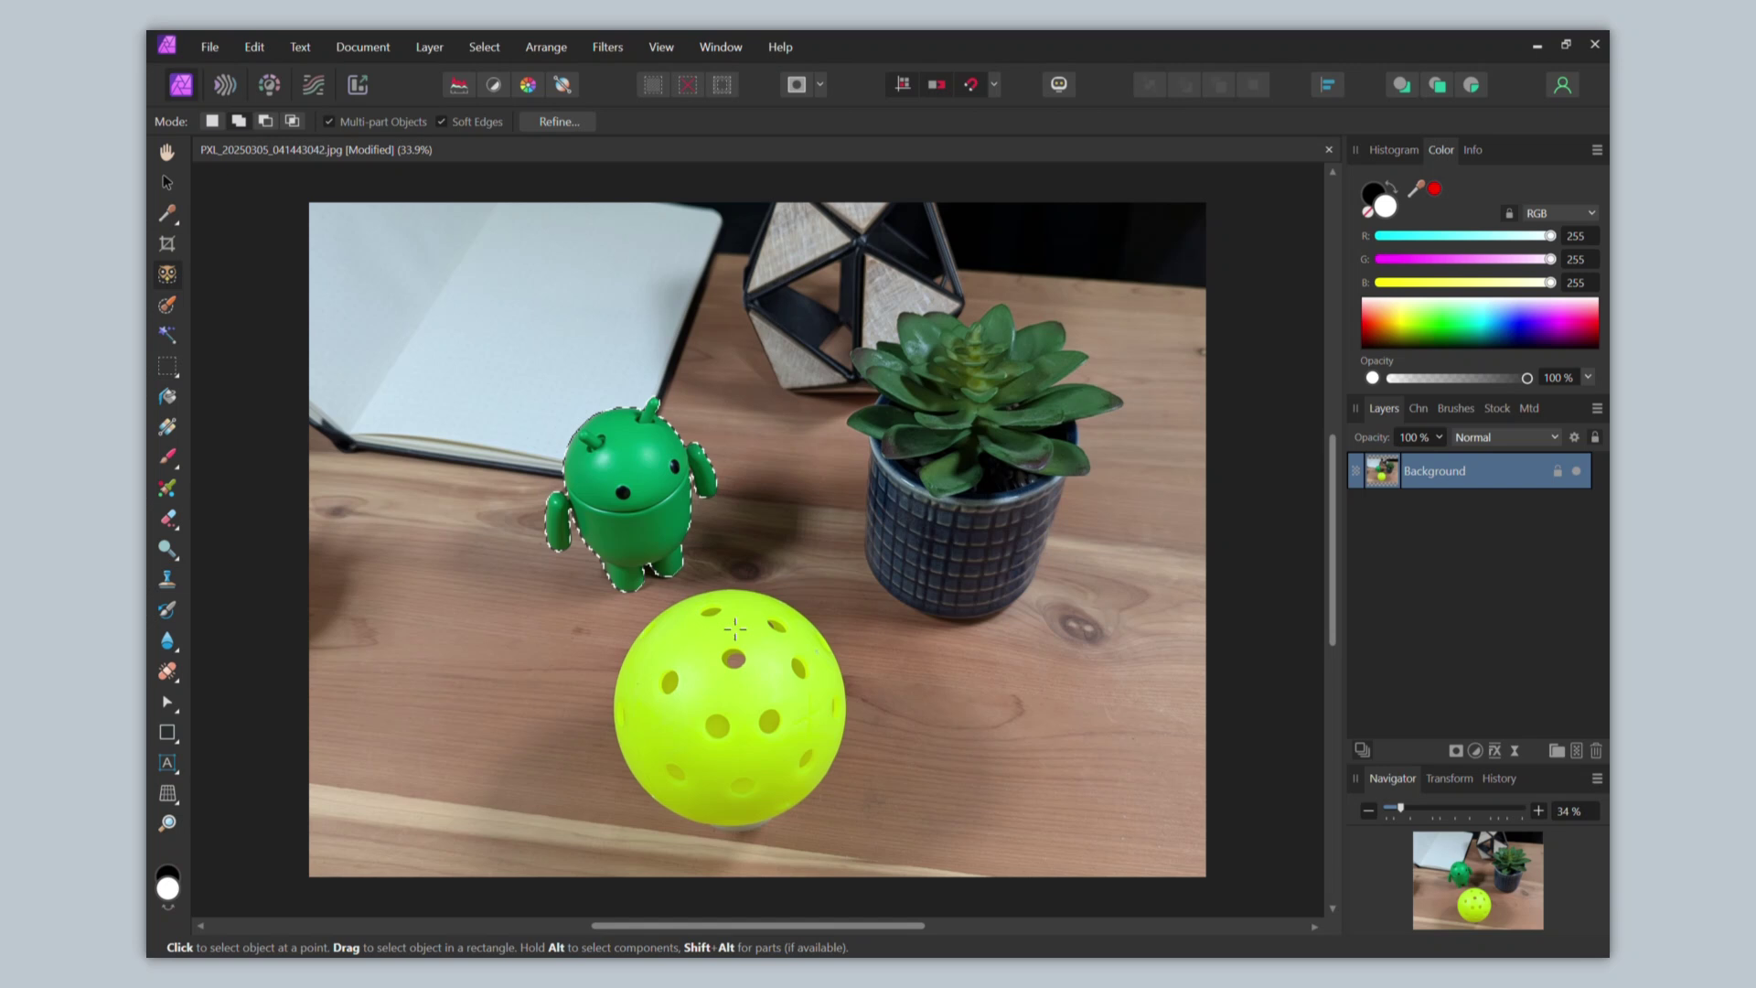
pyautogui.click(742, 634)
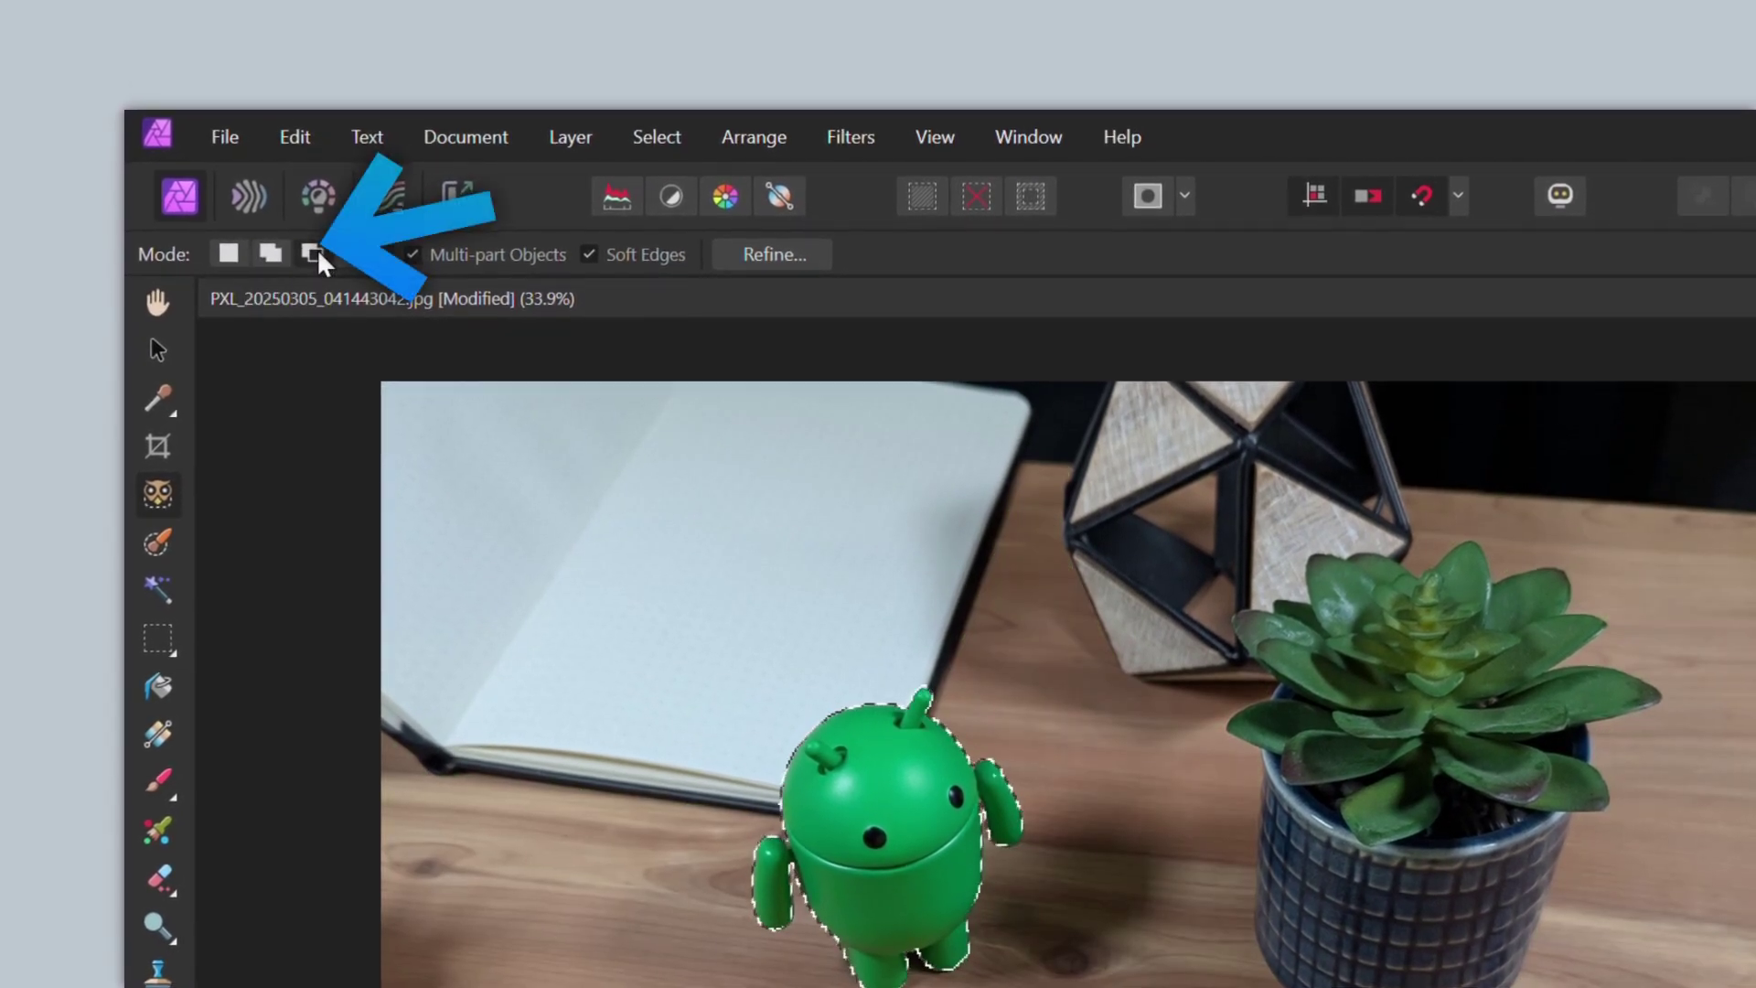
# In Subtract mode, remove five holes of the pickleball from the selection
pyautogui.click(315, 255)
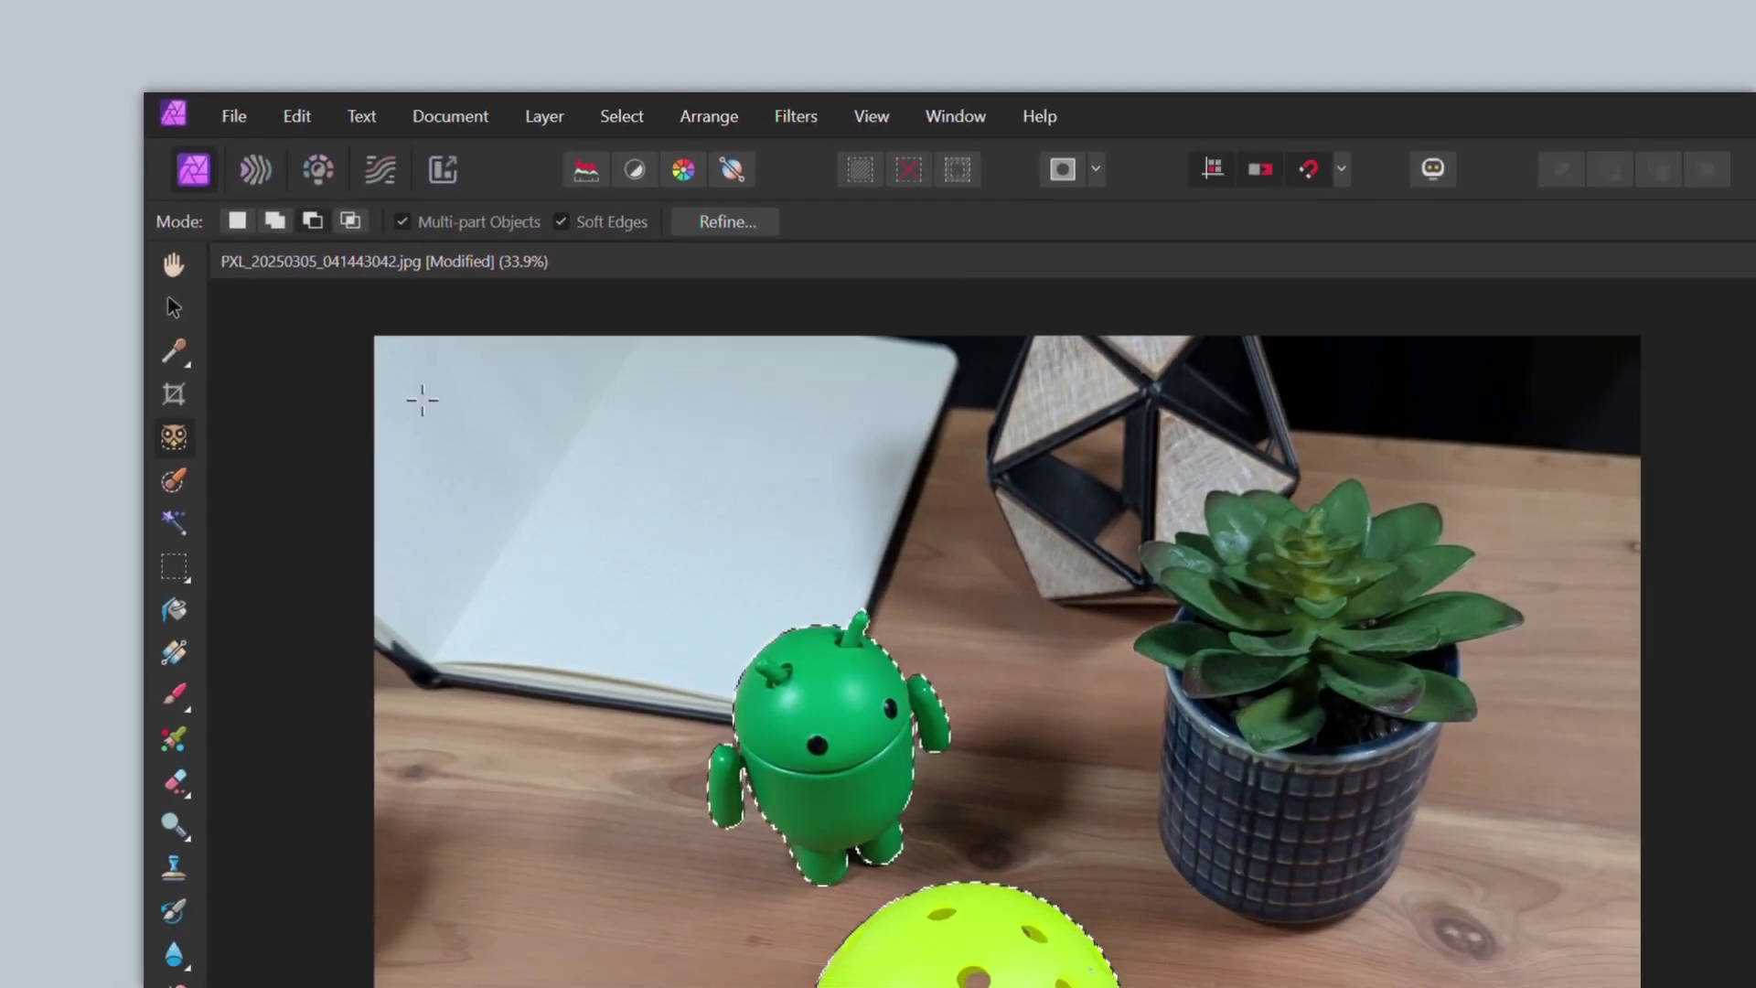
pyautogui.scroll(3, 747, 675)
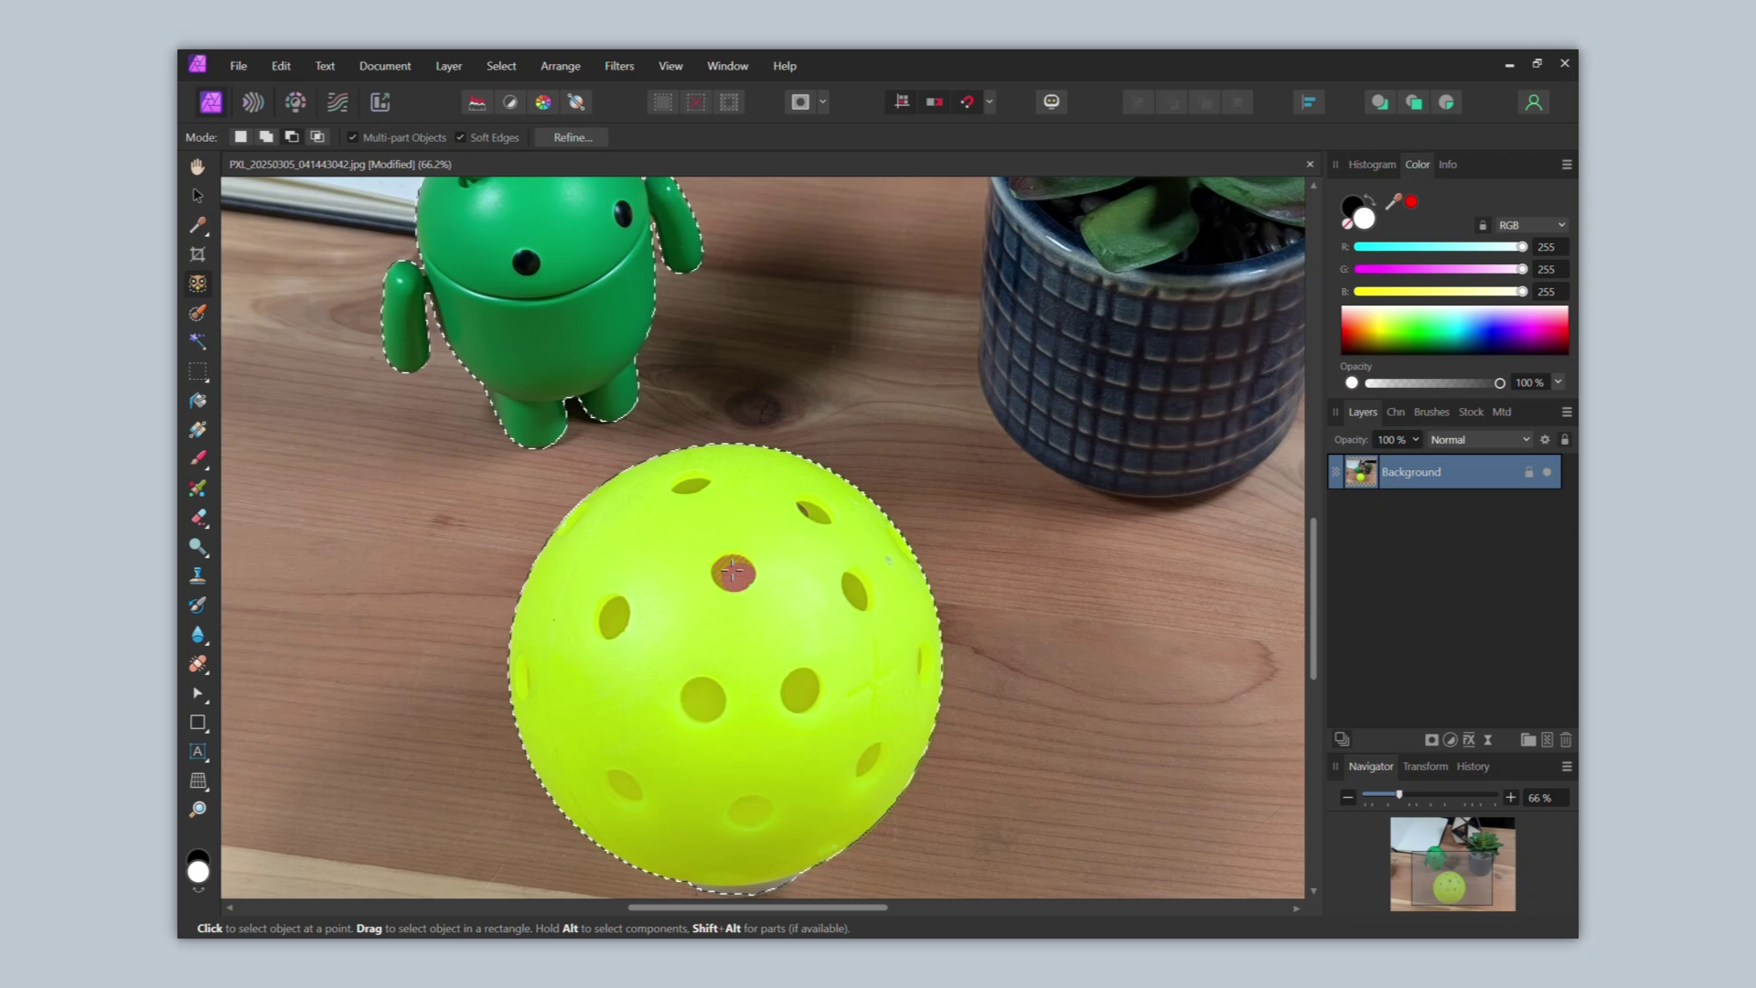
pyautogui.click(733, 573)
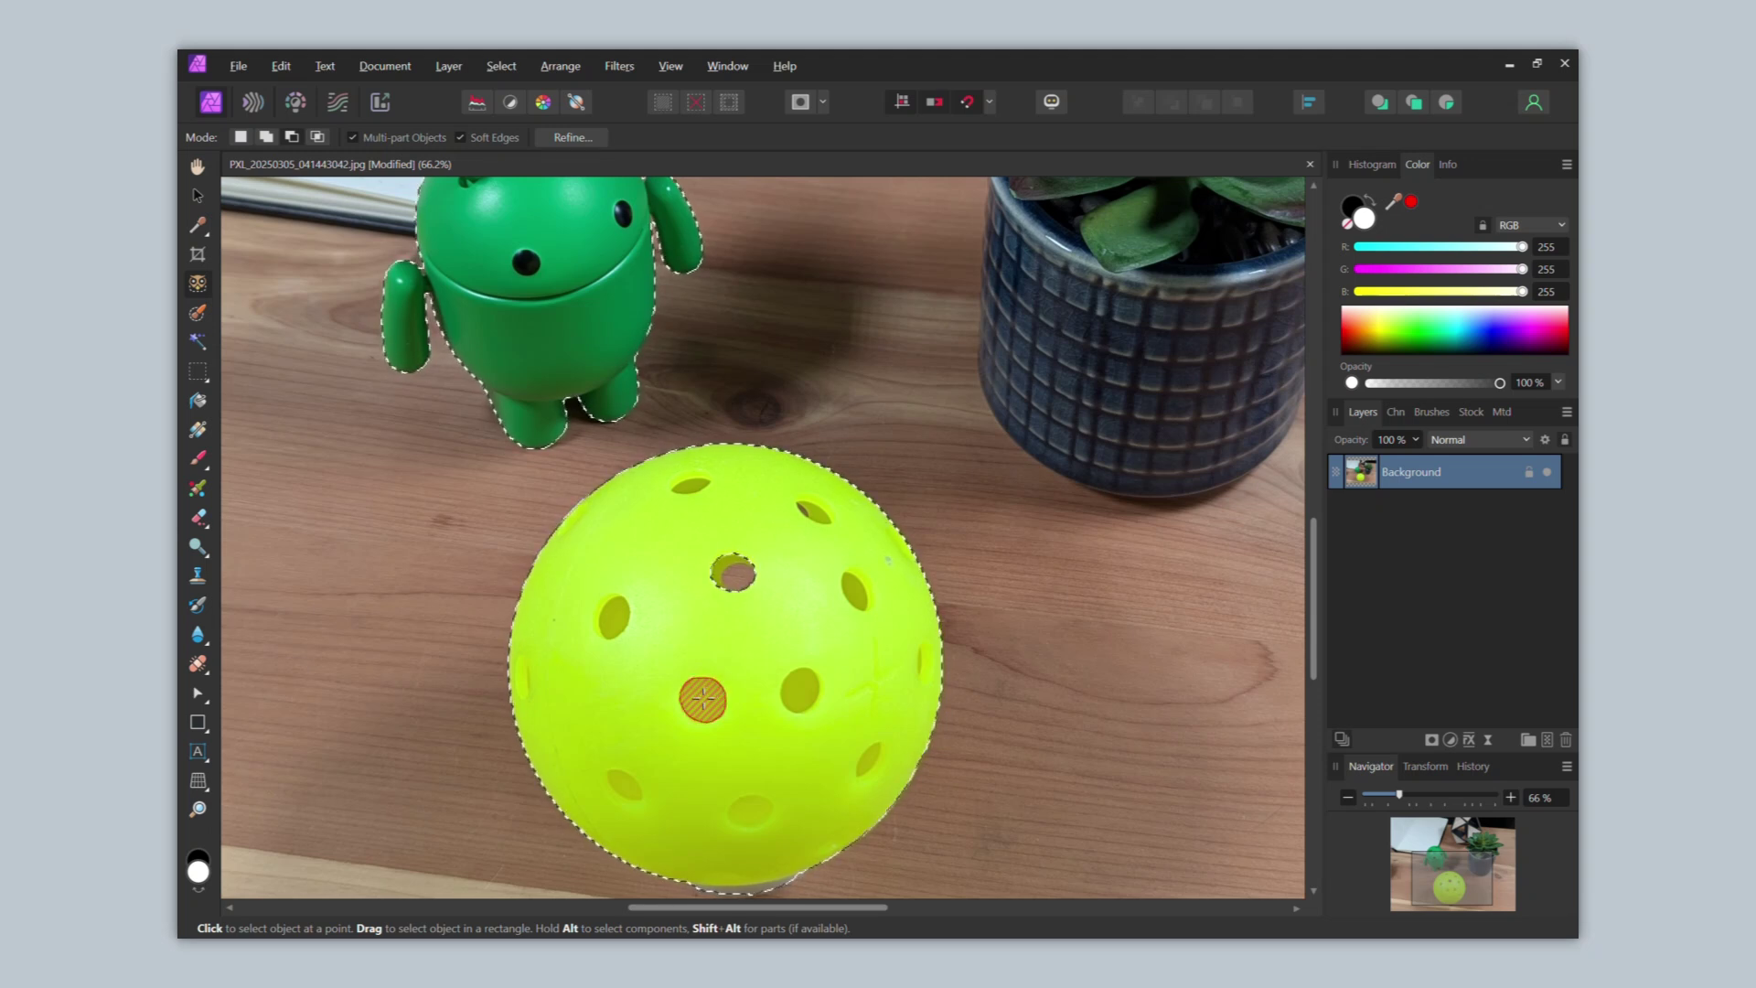
pyautogui.click(703, 699)
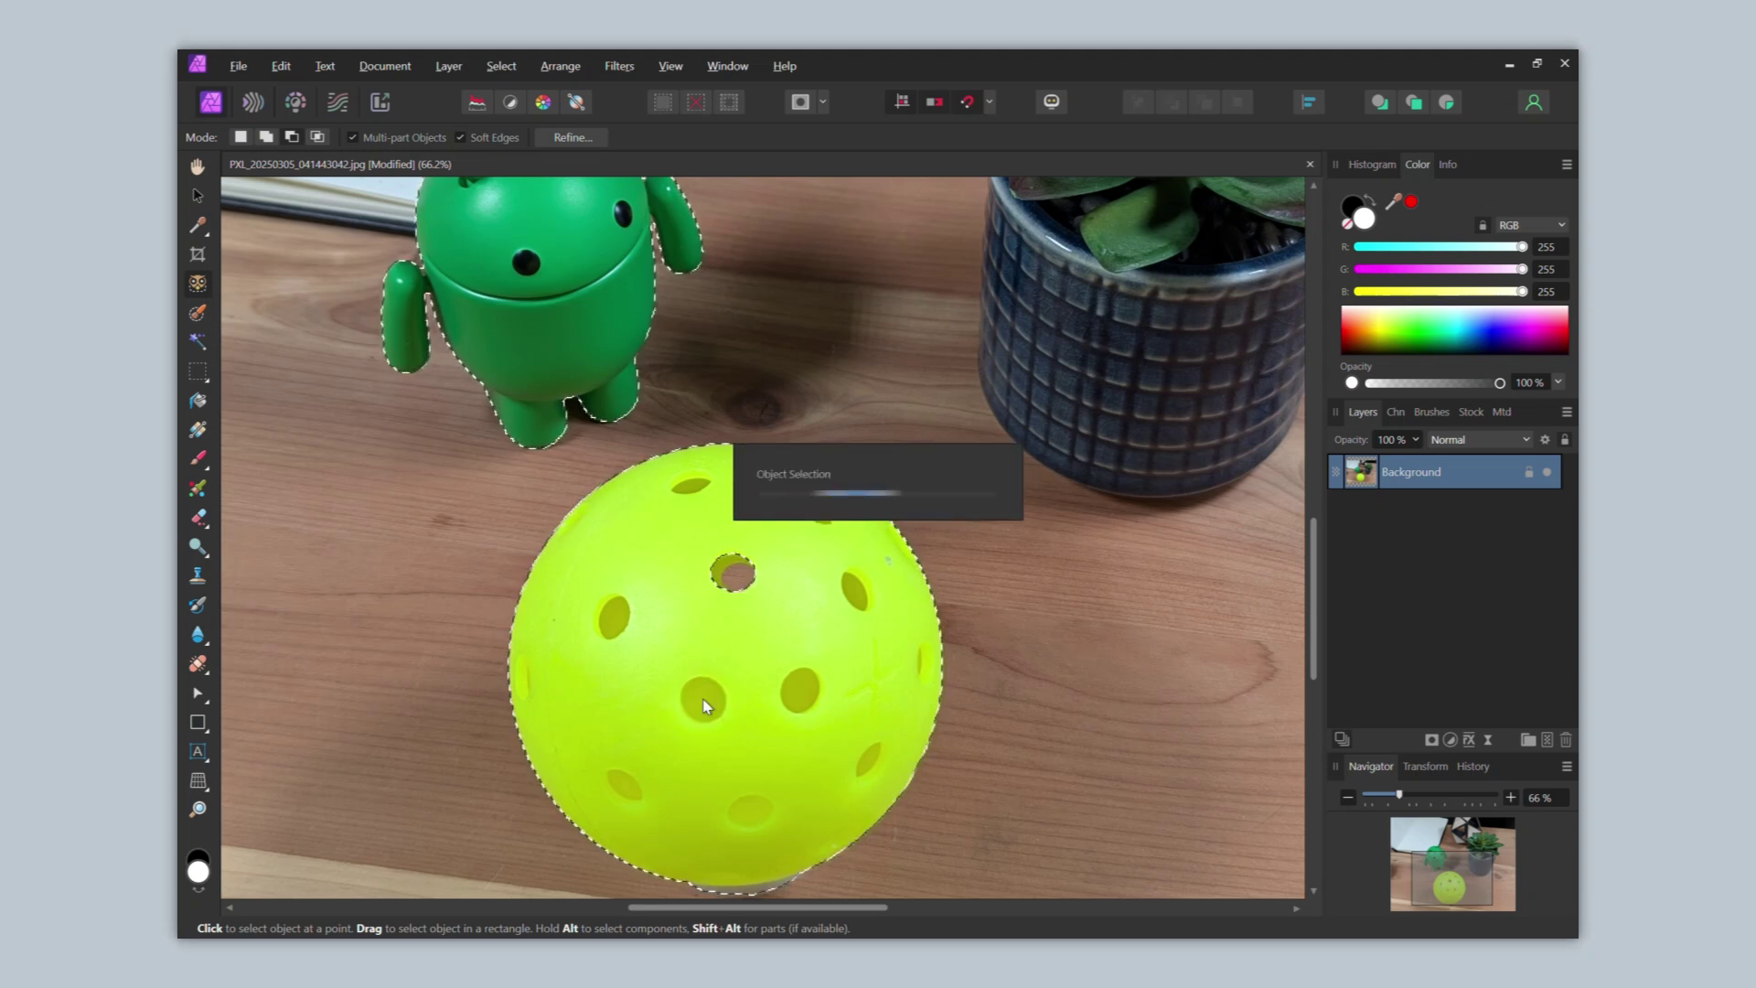
pyautogui.click(703, 682)
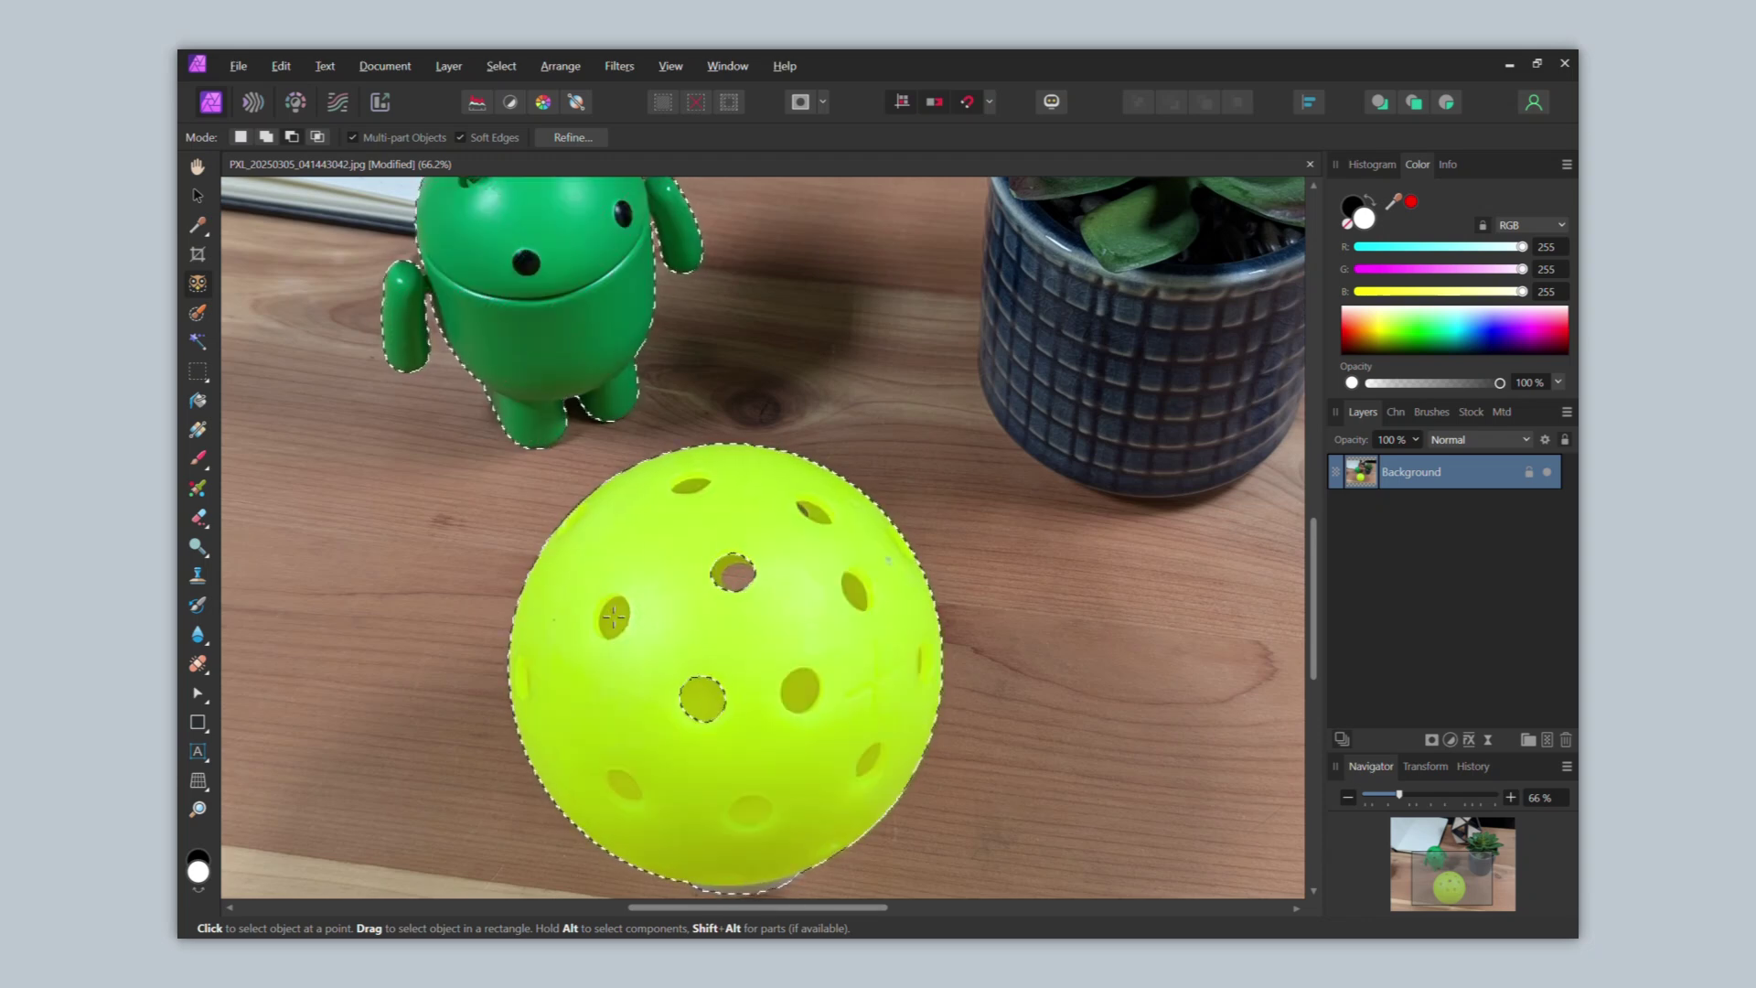
pyautogui.click(613, 618)
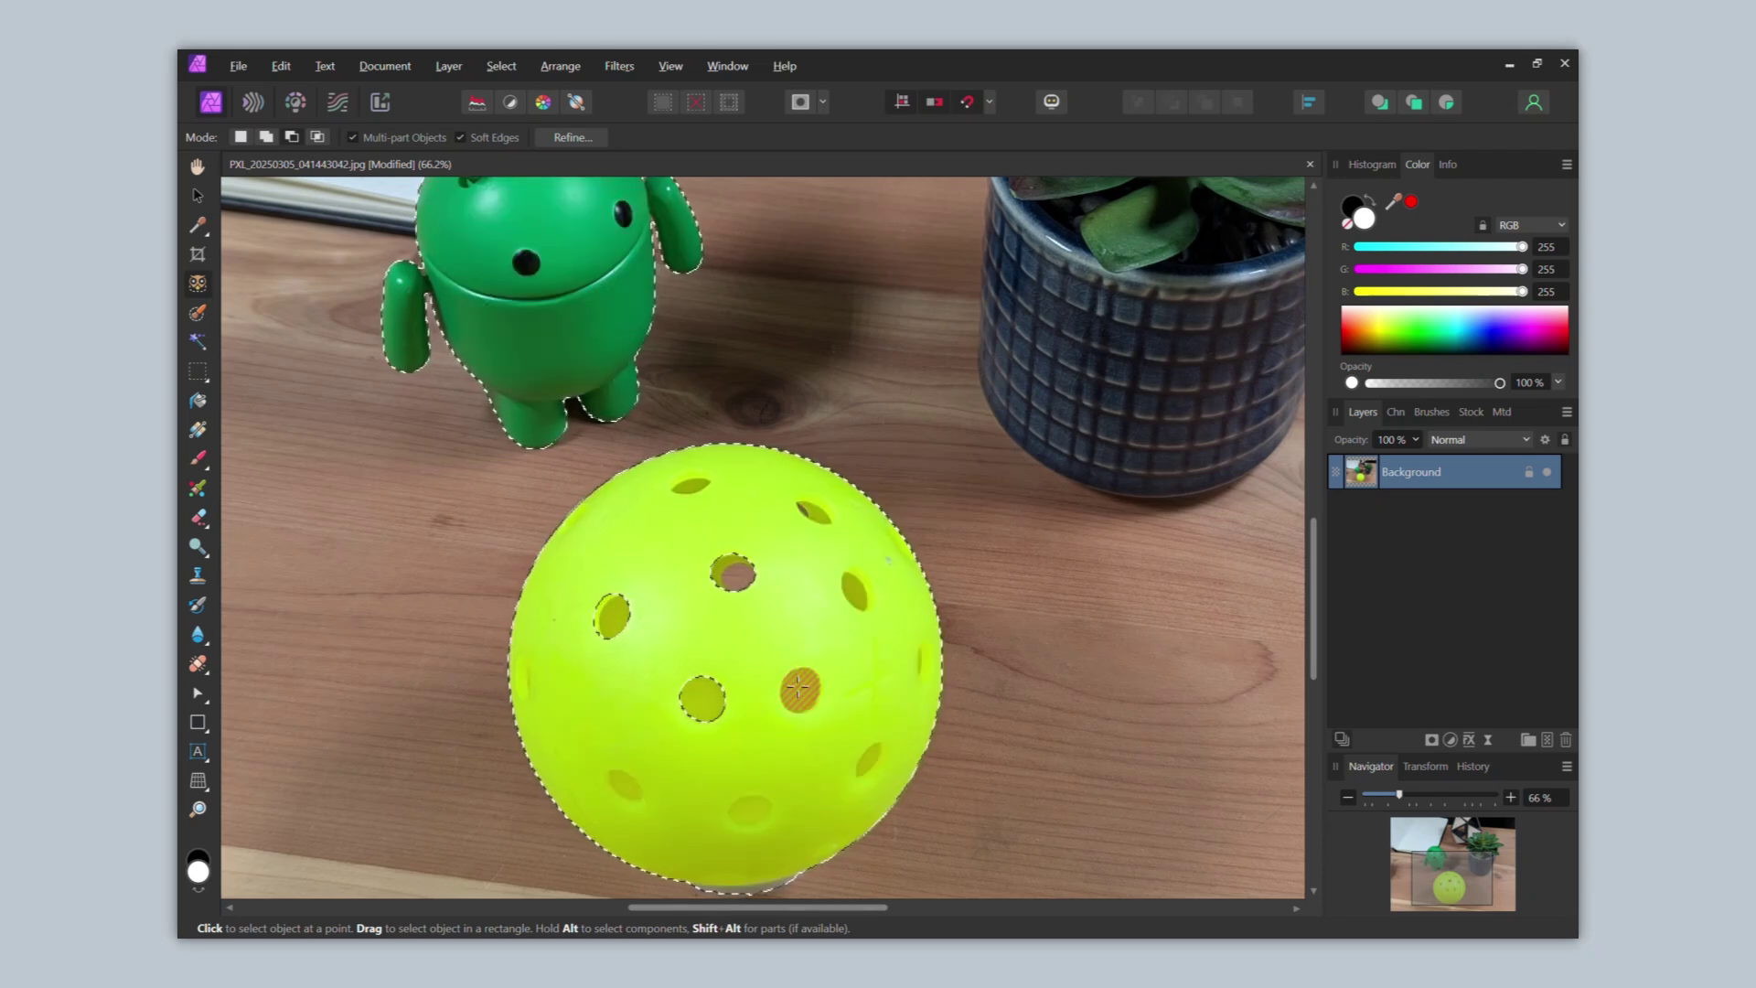
pyautogui.click(798, 689)
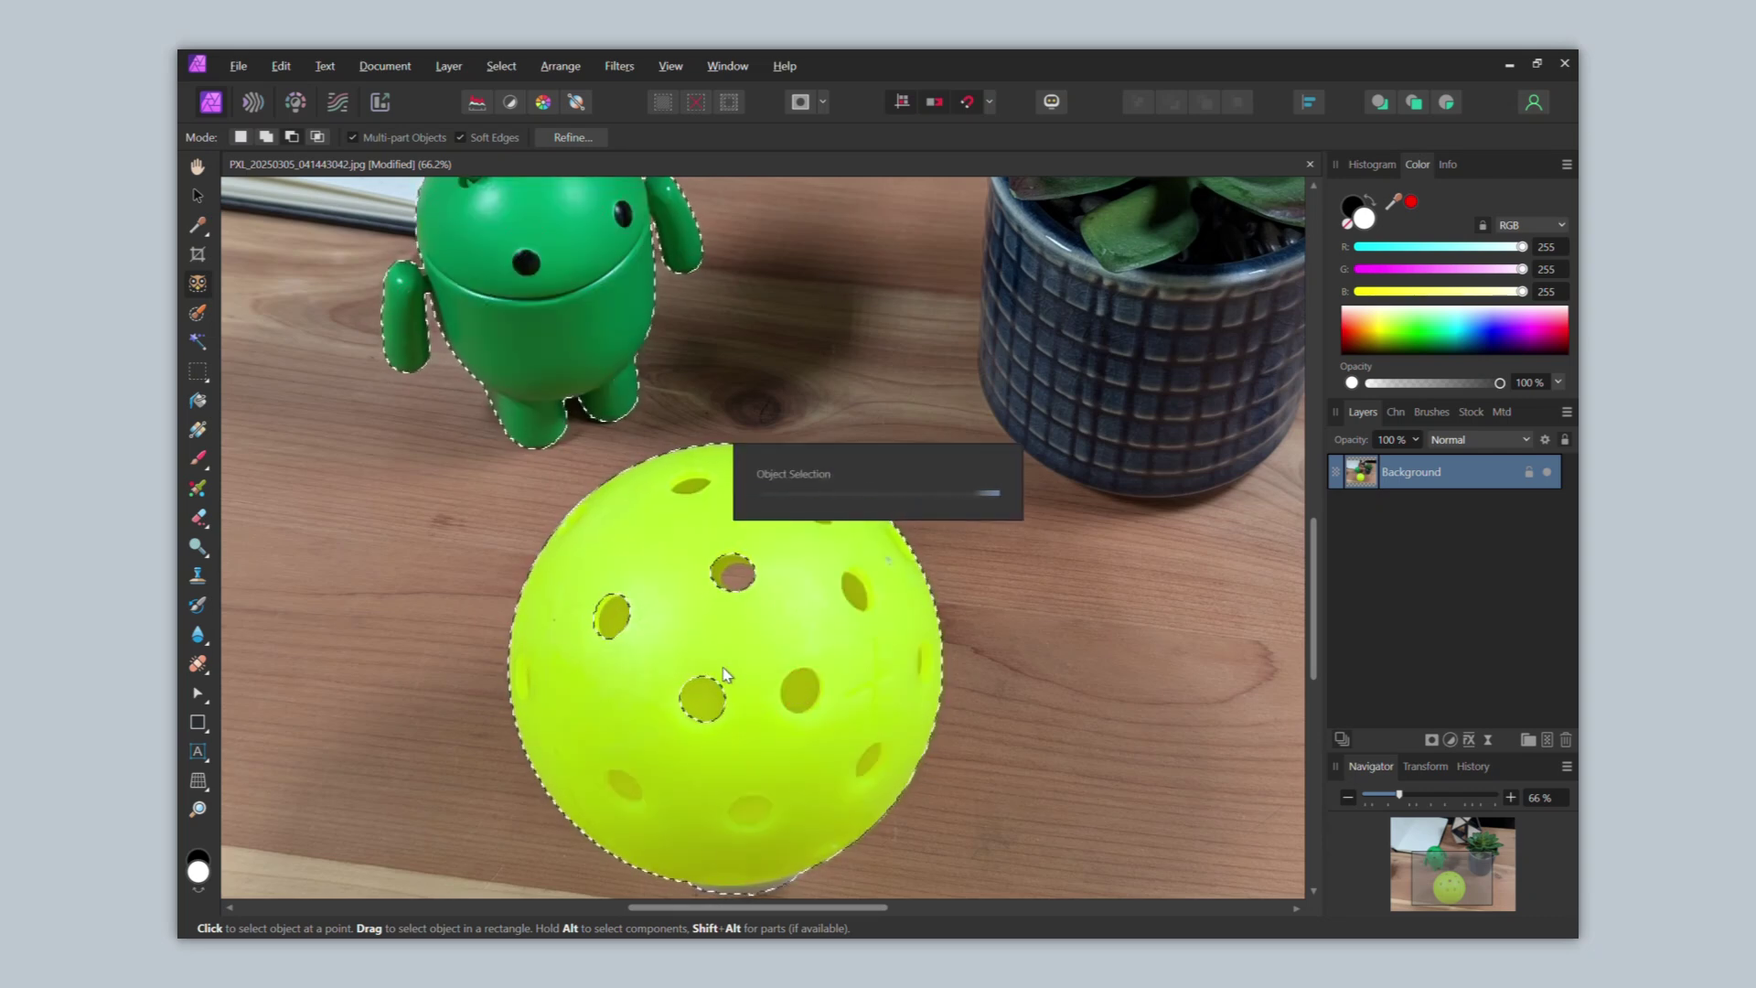
pyautogui.scroll(-3, 608, 664)
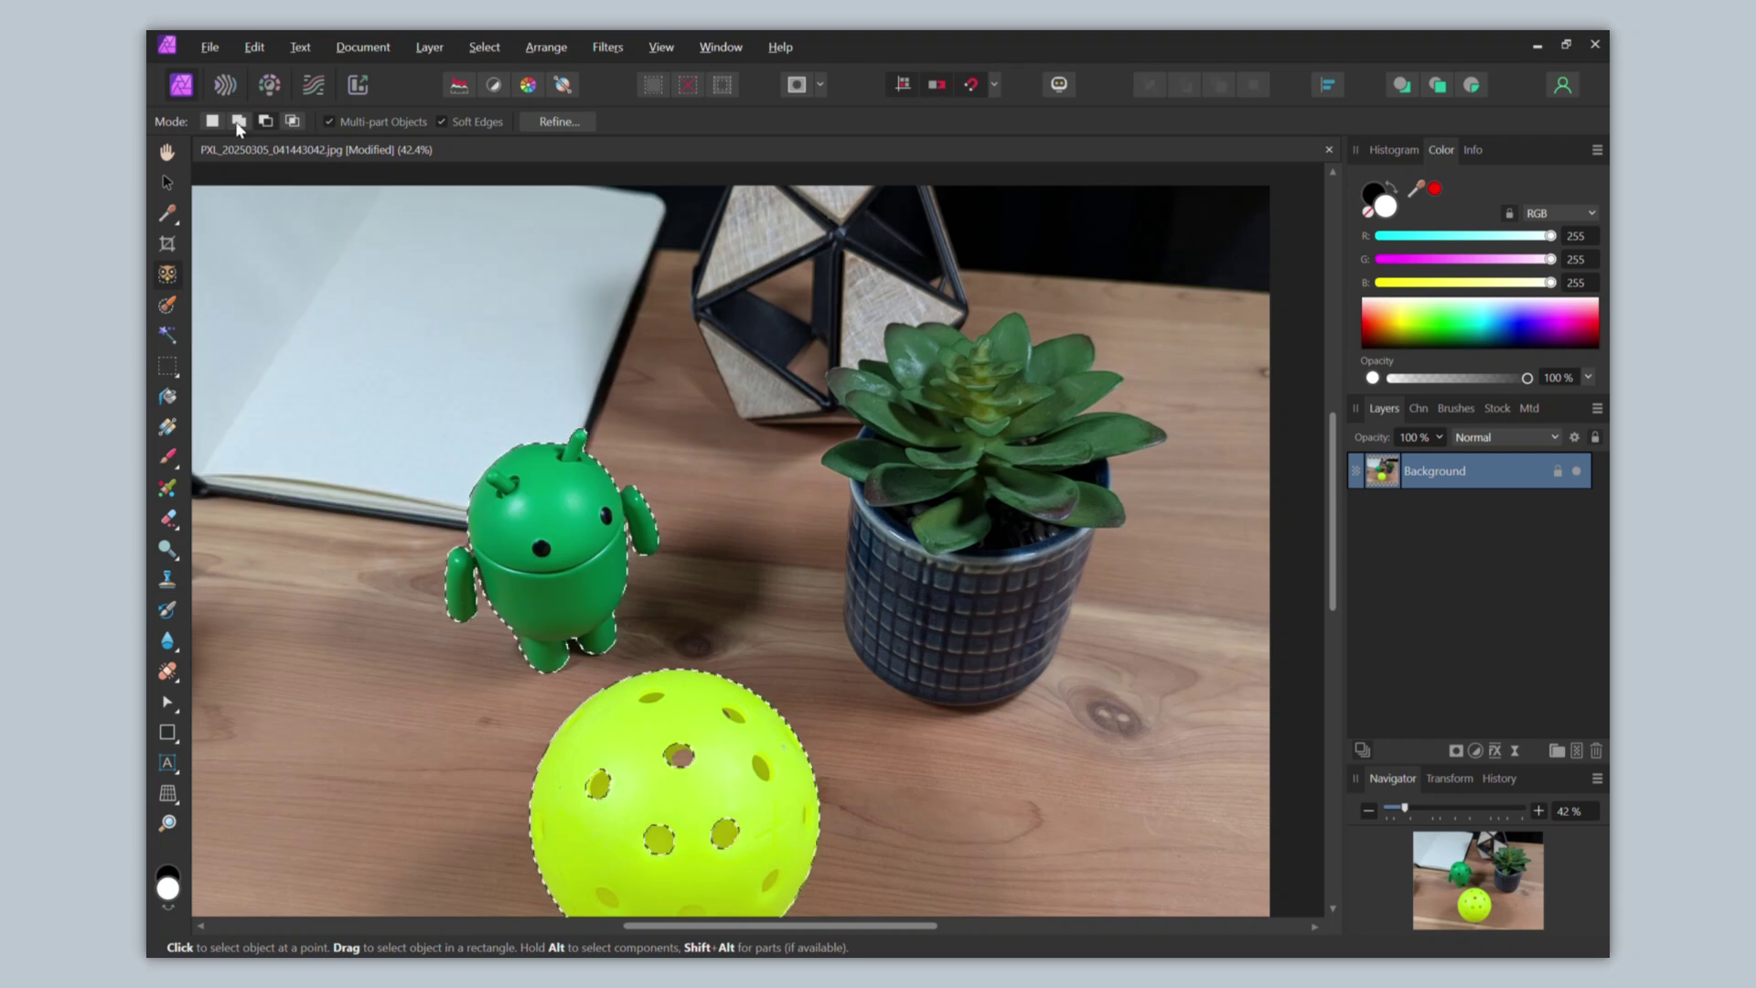
# Back in Add mode, add the plant pot, succulent leaves and soil to the selection
pyautogui.click(238, 124)
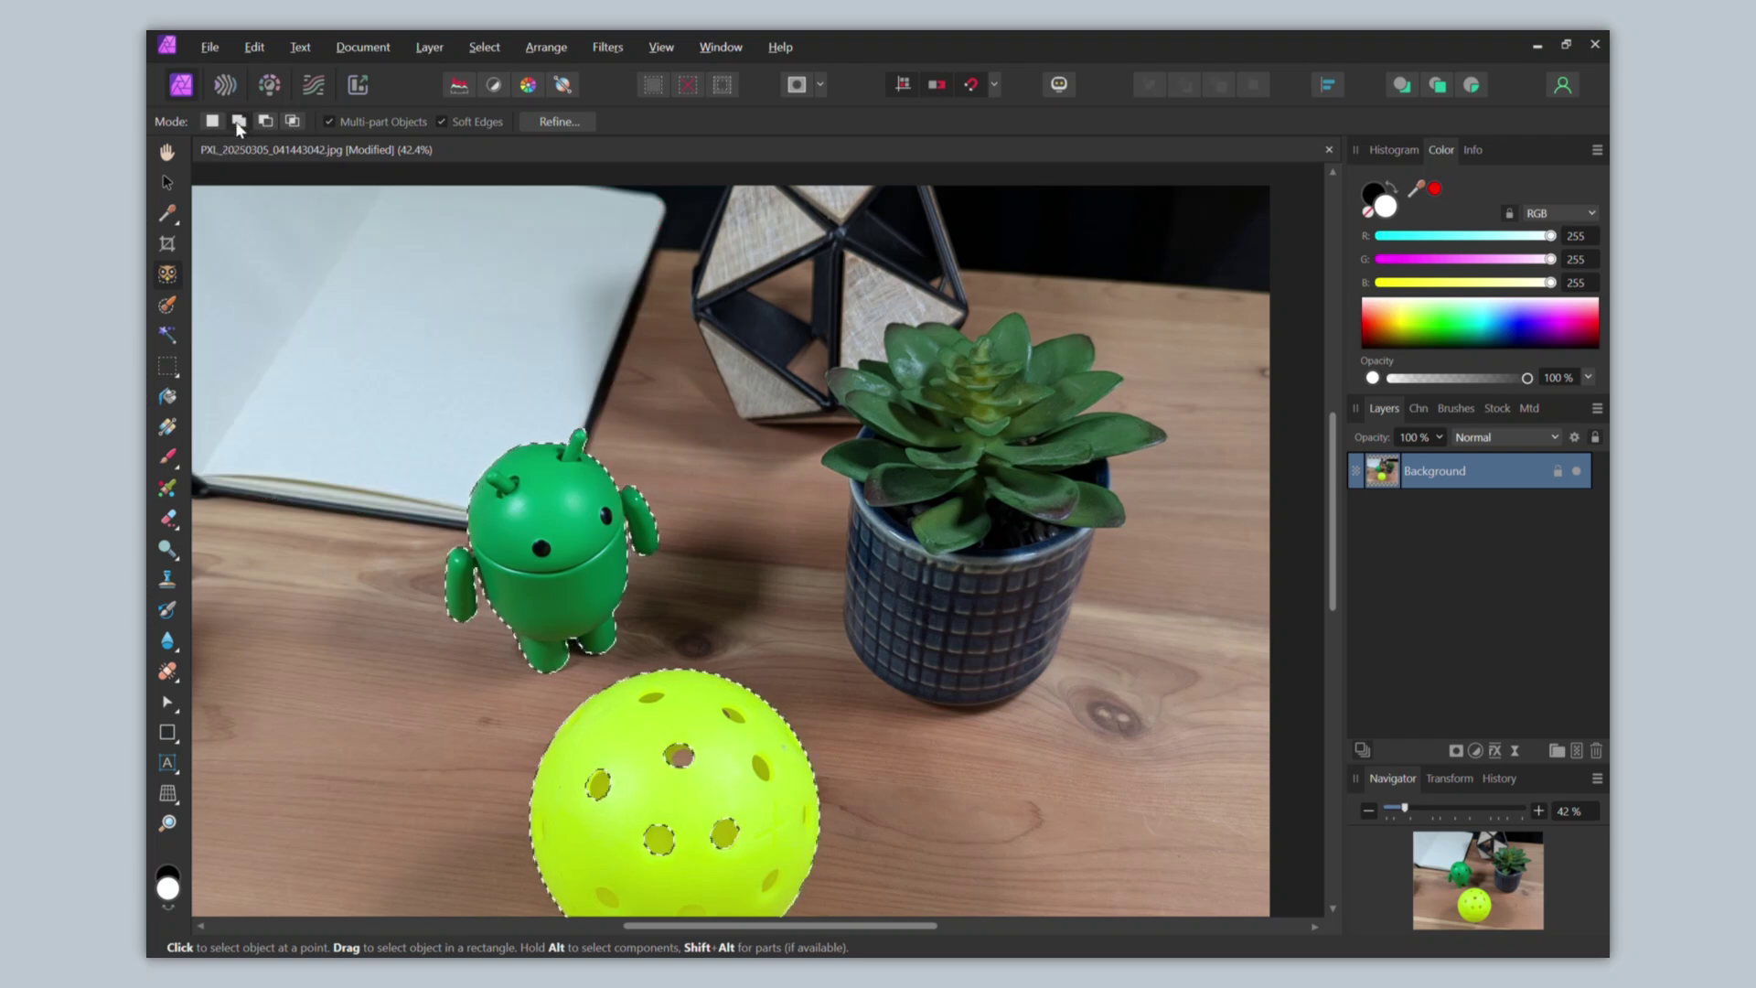
pyautogui.click(974, 590)
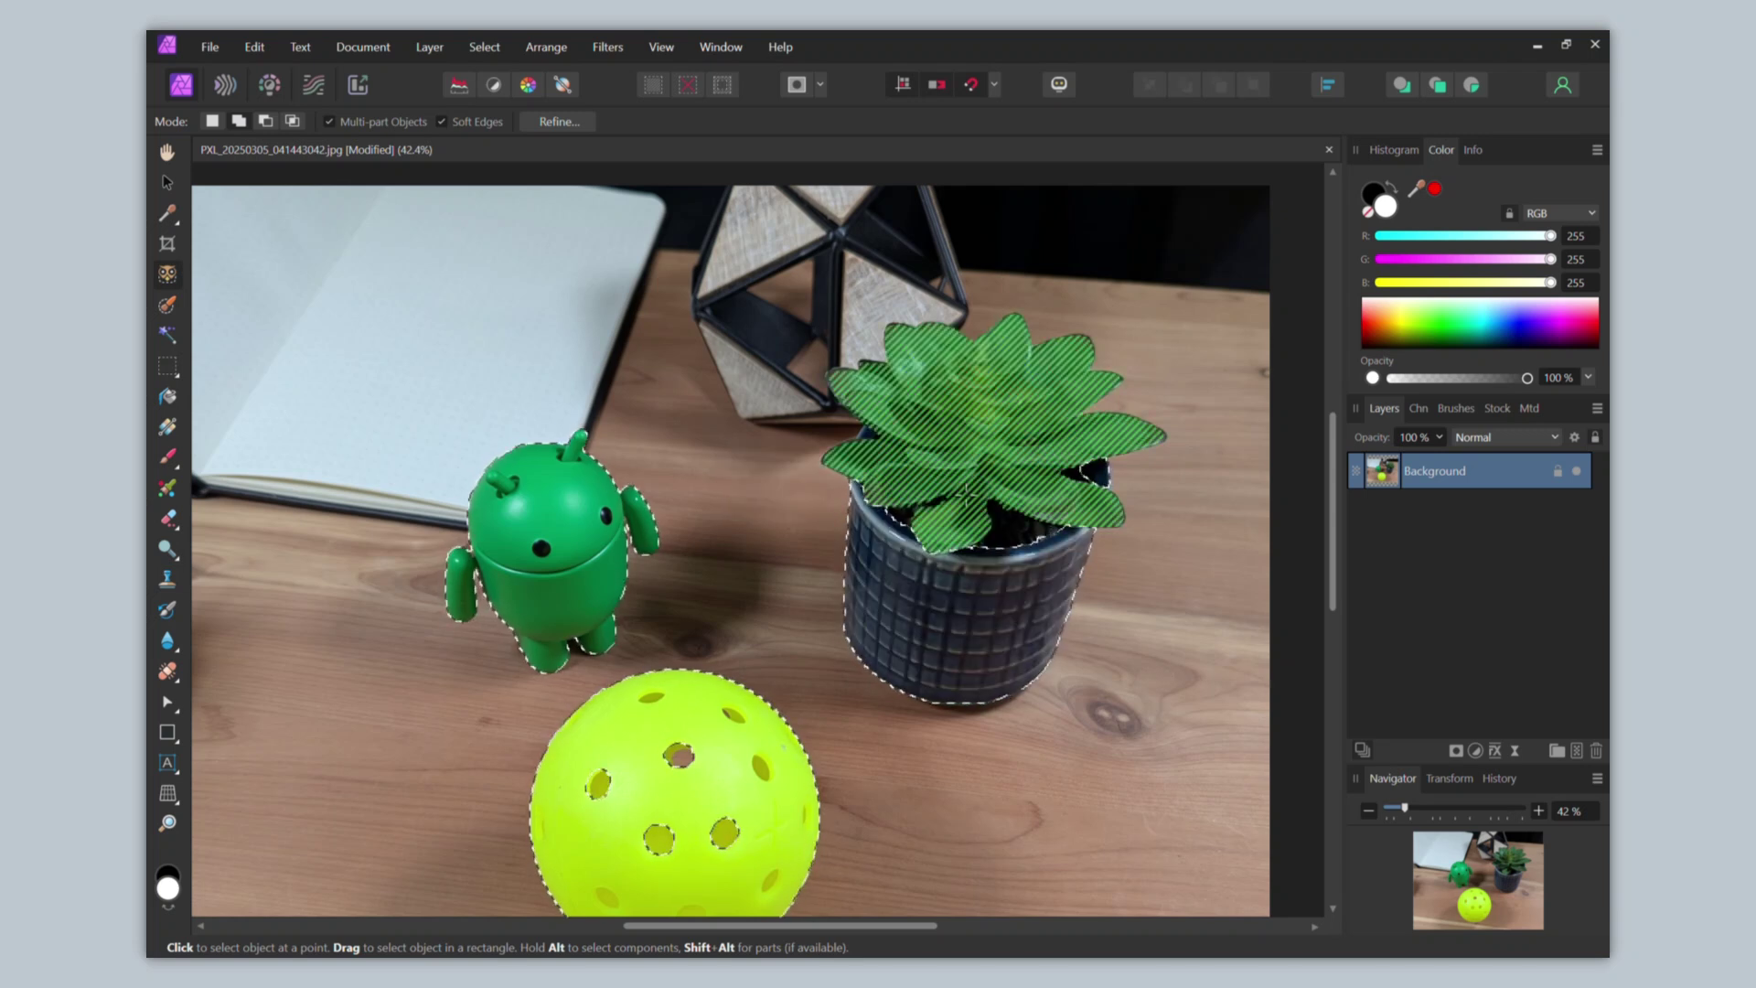
pyautogui.click(964, 496)
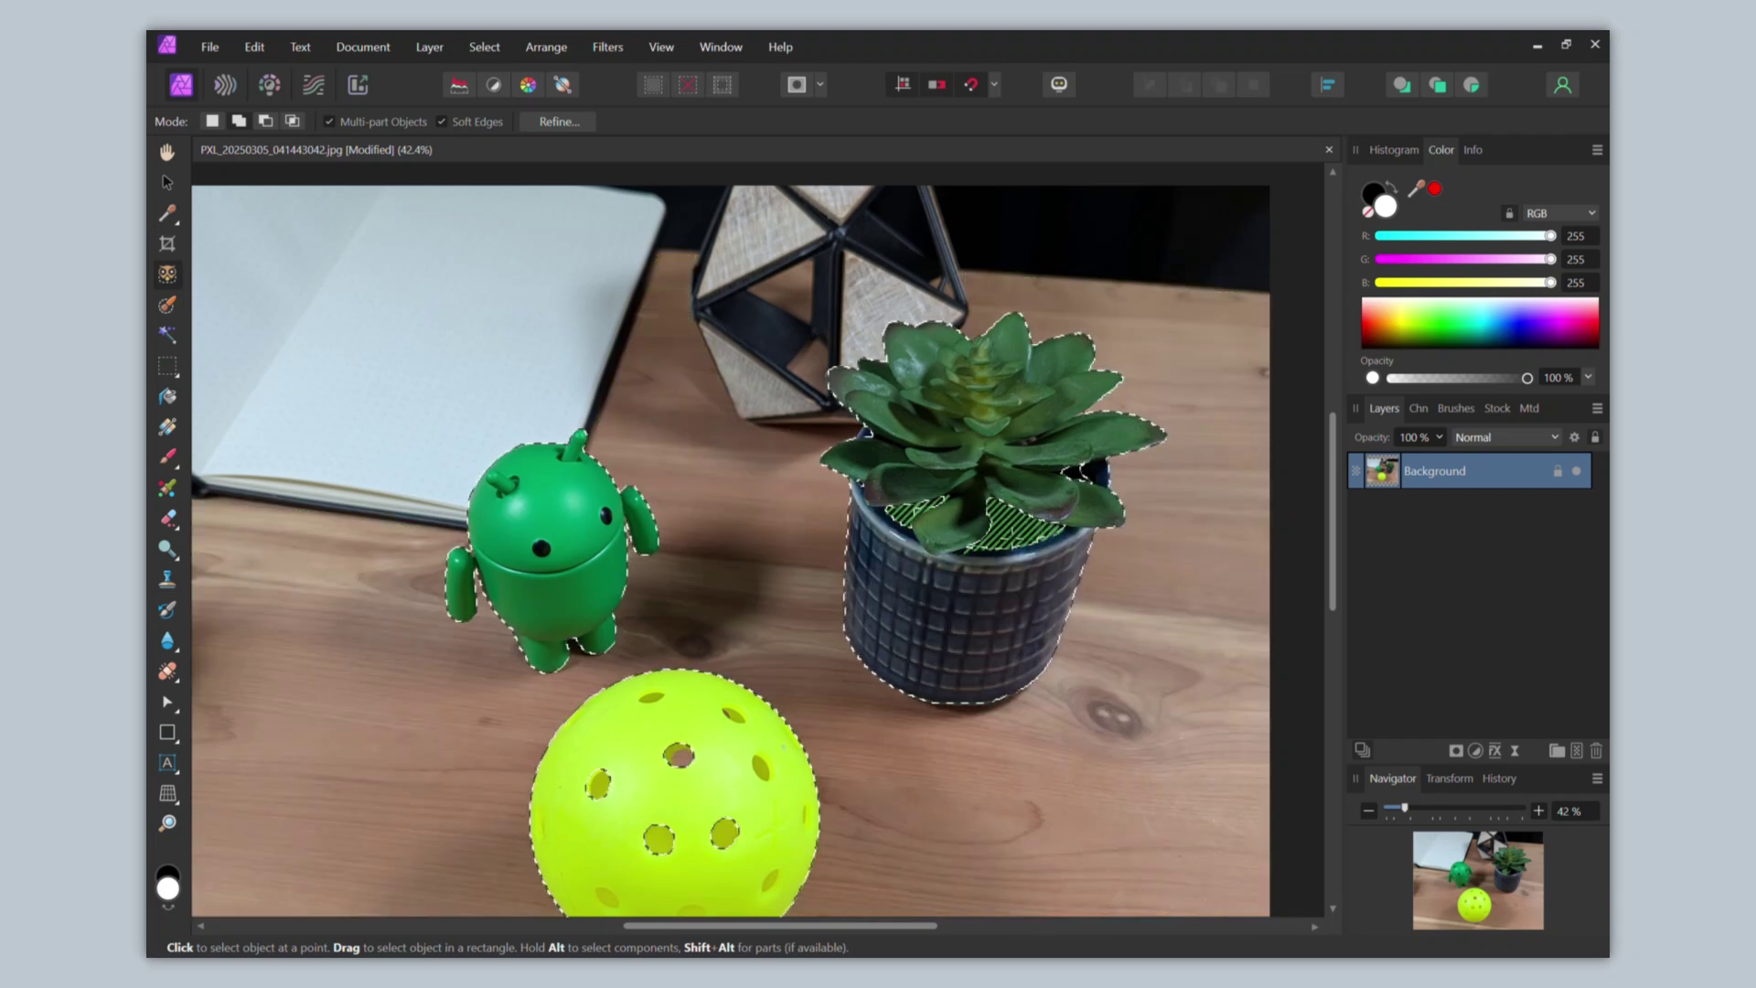
pyautogui.click(1013, 547)
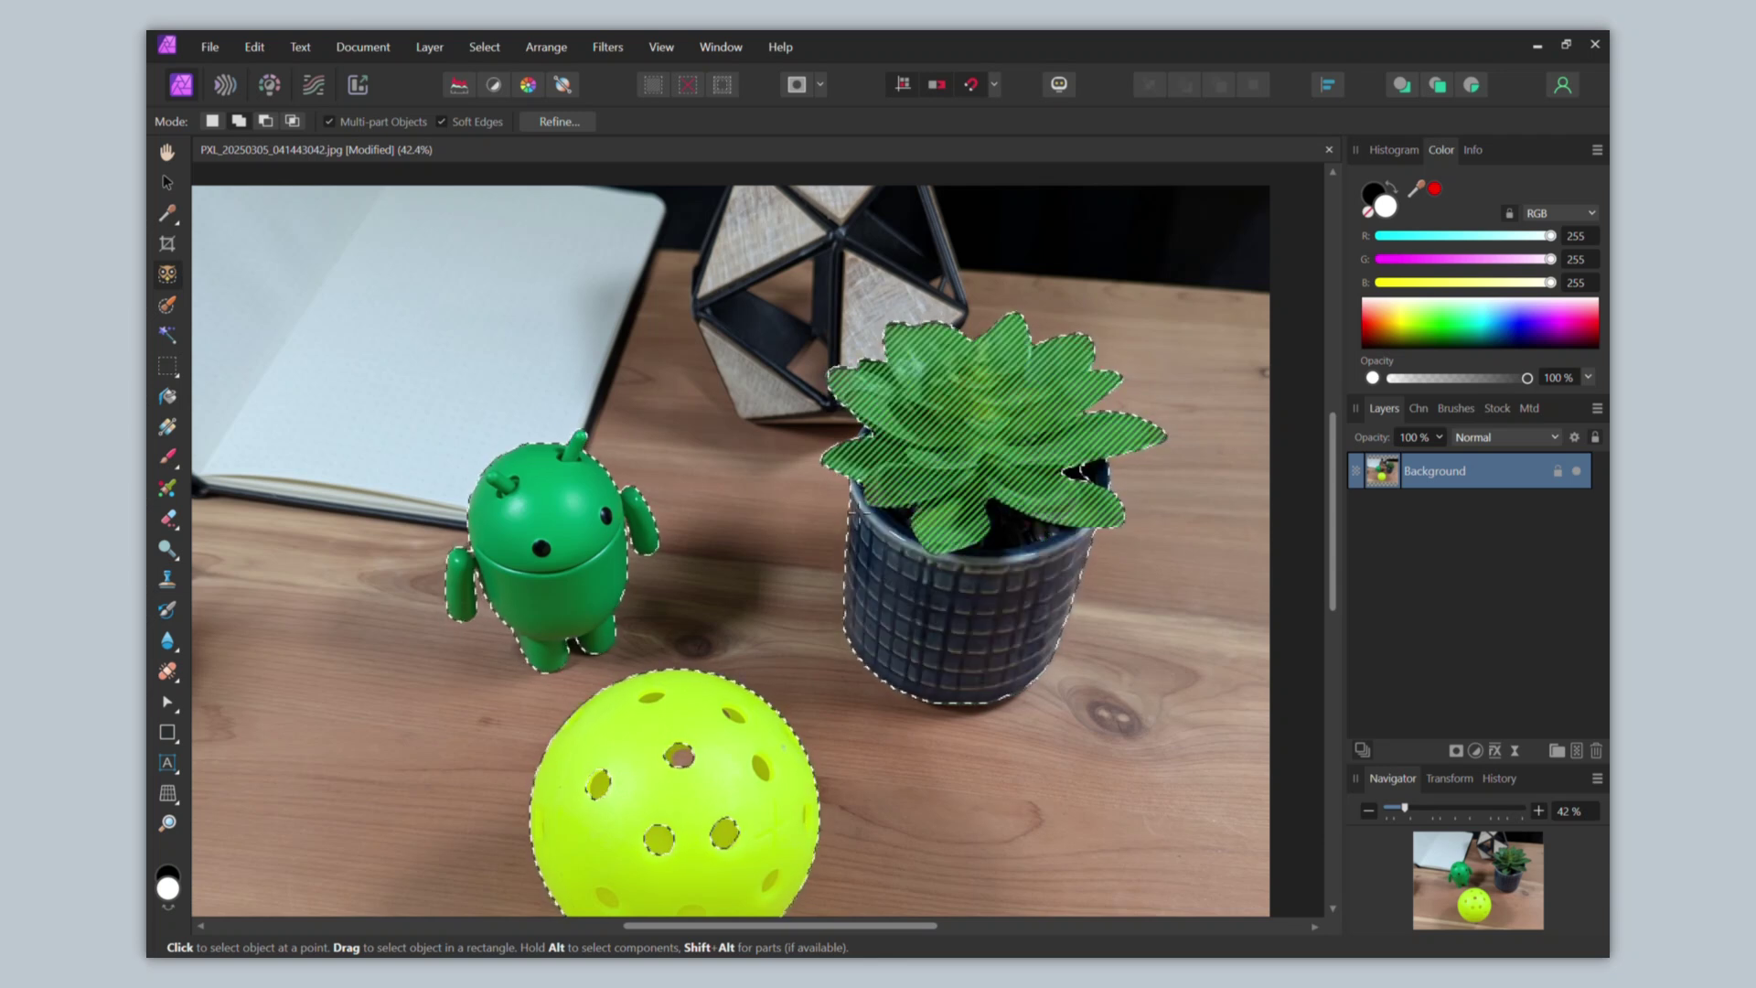
# Switch to the Rectangular Marquee Tool, keeping the three-object selection intact
pyautogui.click(170, 367)
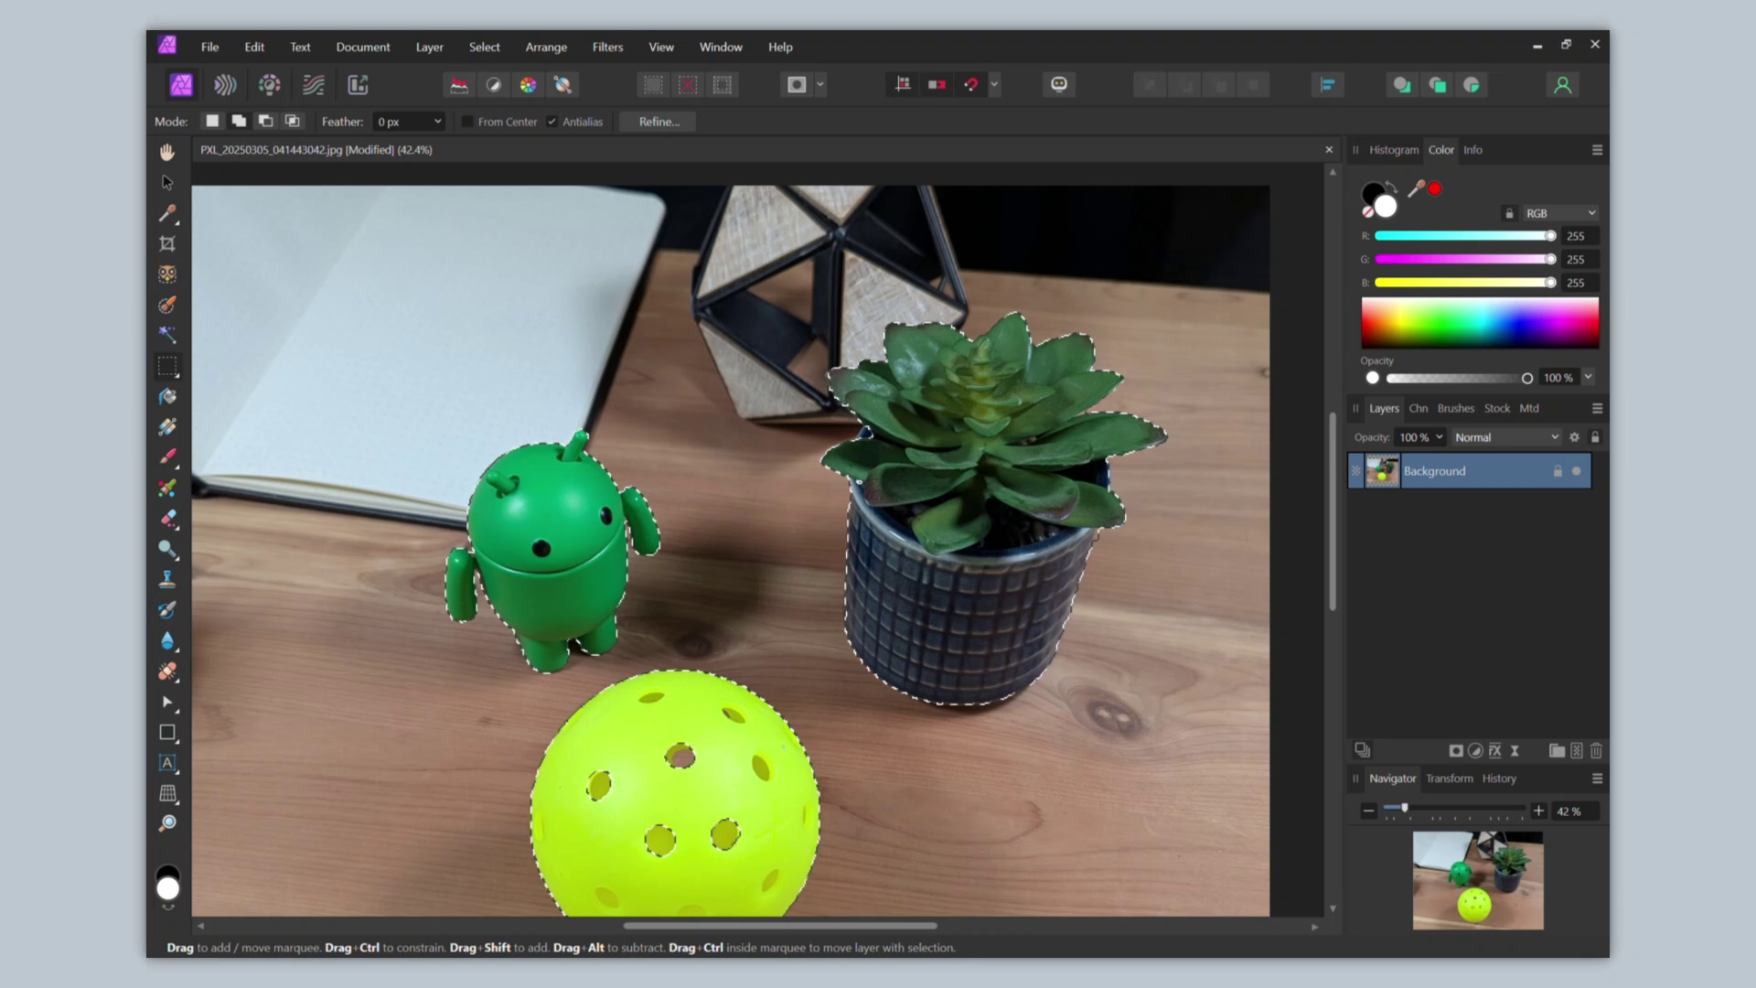
pyautogui.scroll(-2, 888, 516)
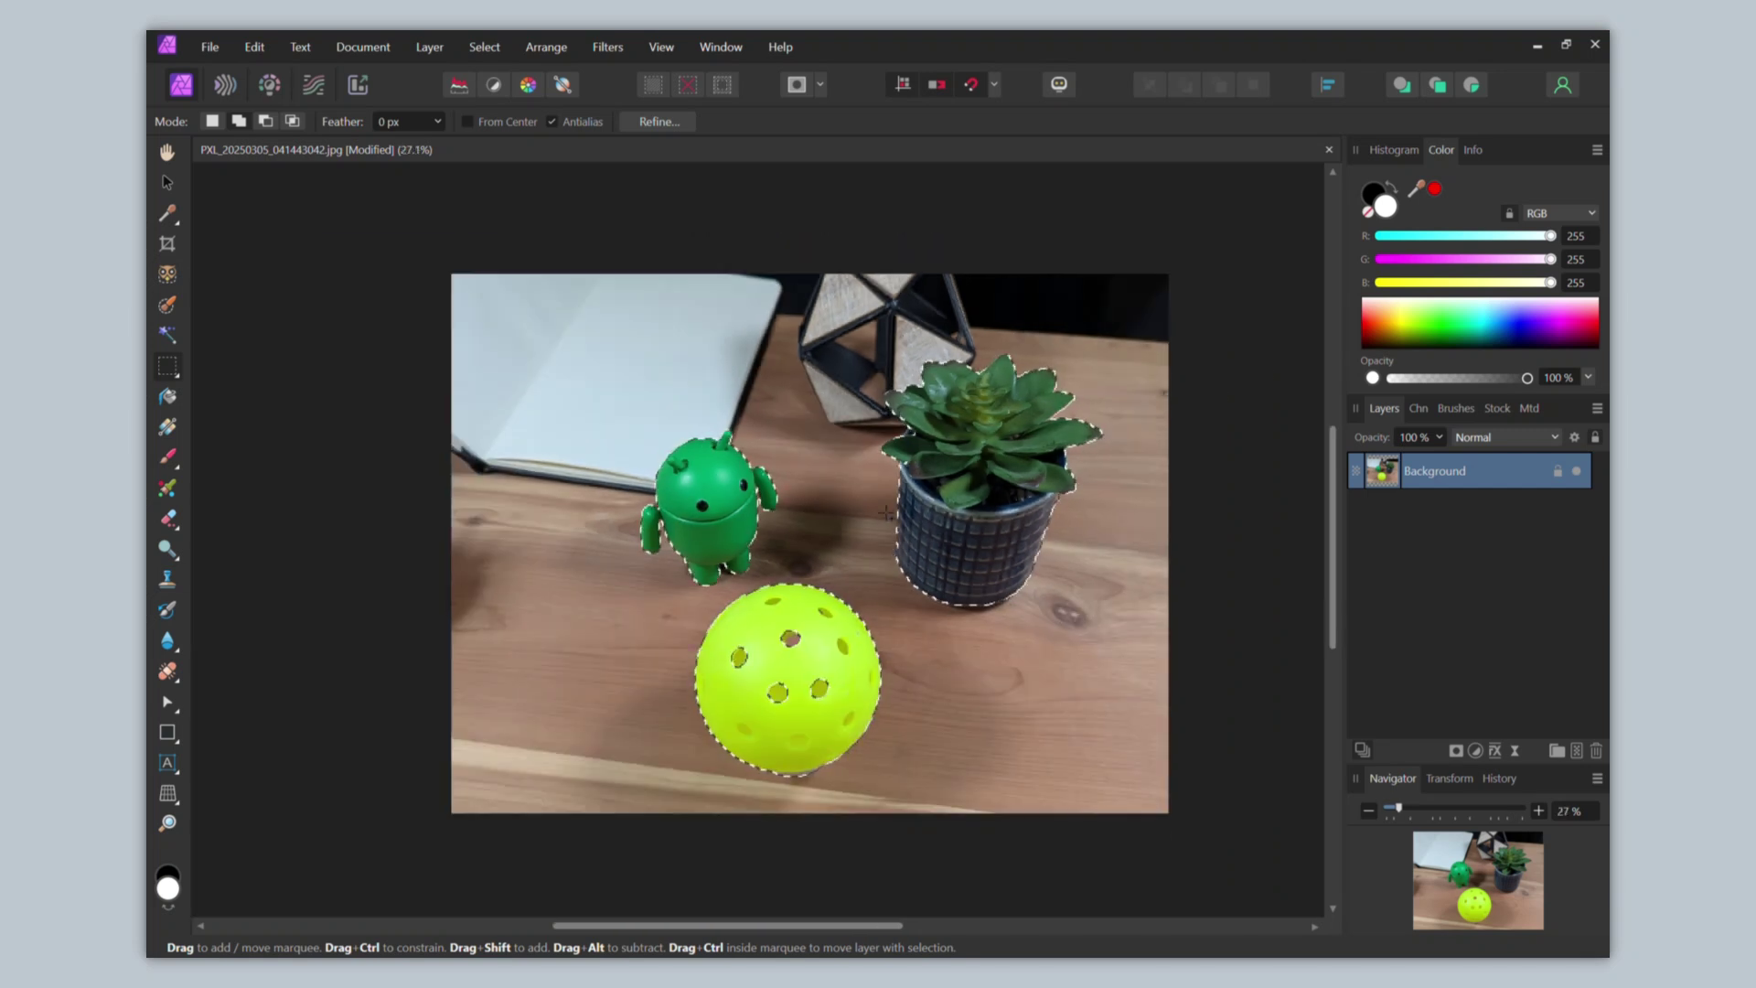
pyautogui.scroll(1, 888, 516)
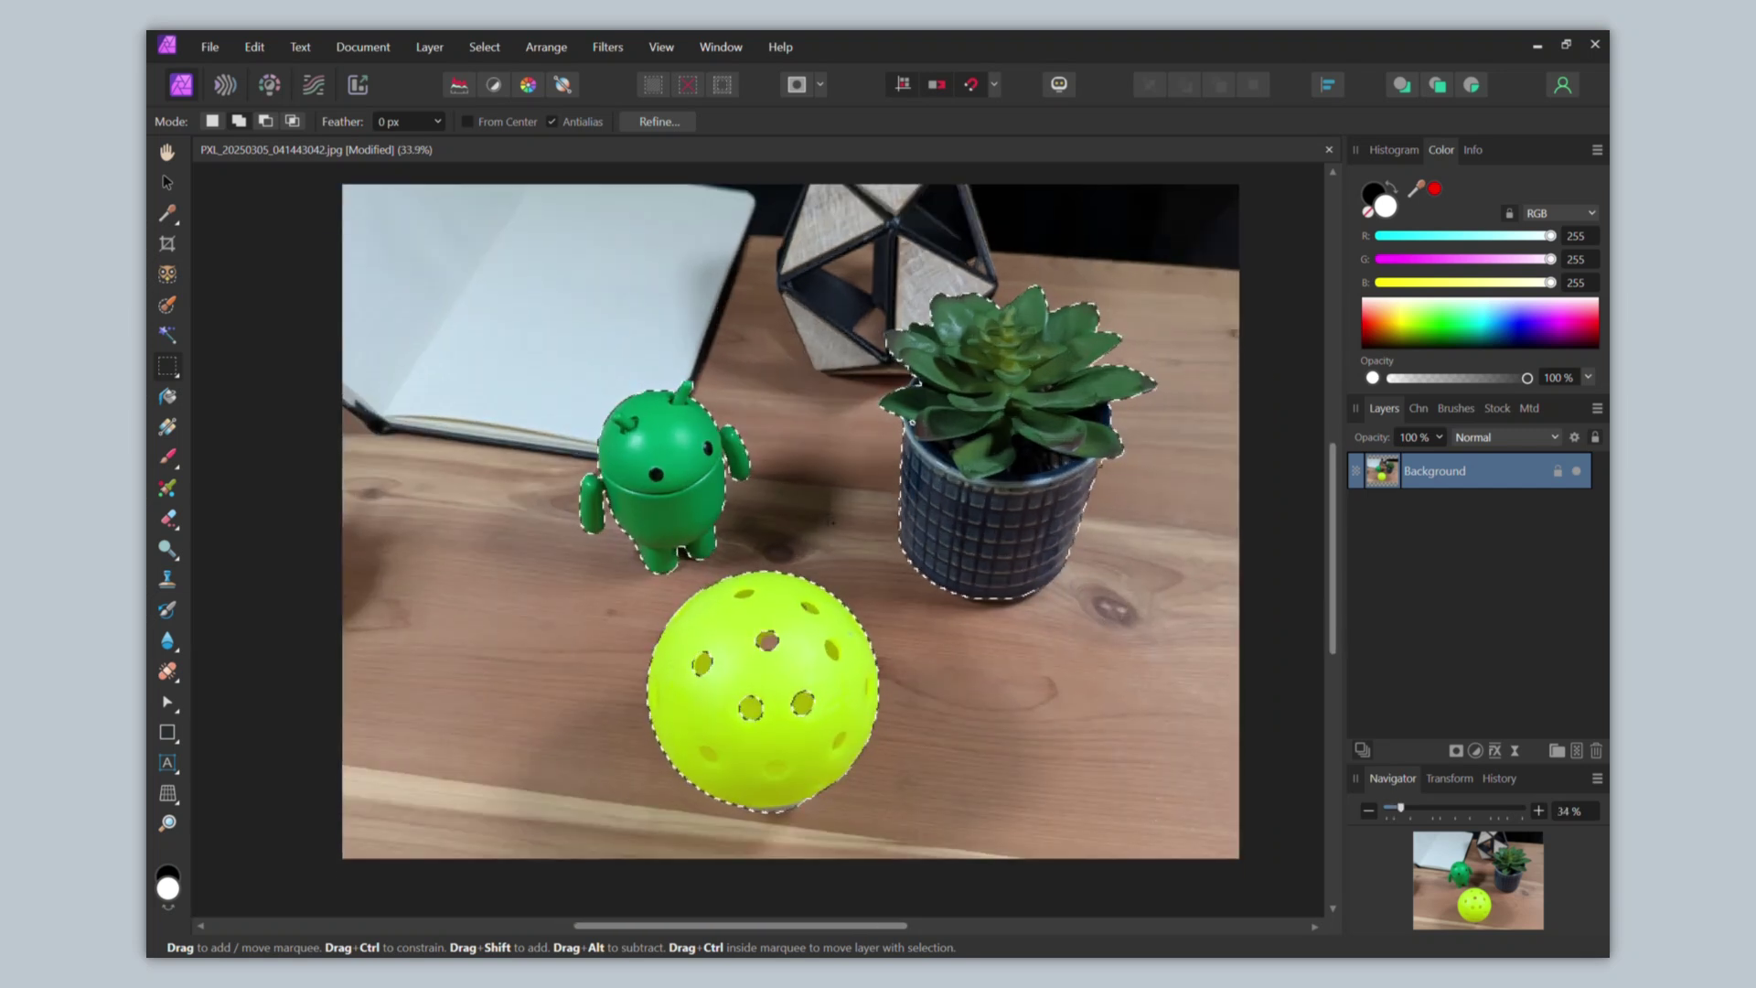
# Mask the layer to the selected objects, deselect with Ctrl+D, and zoom in on the cut-out
pyautogui.click(1456, 750)
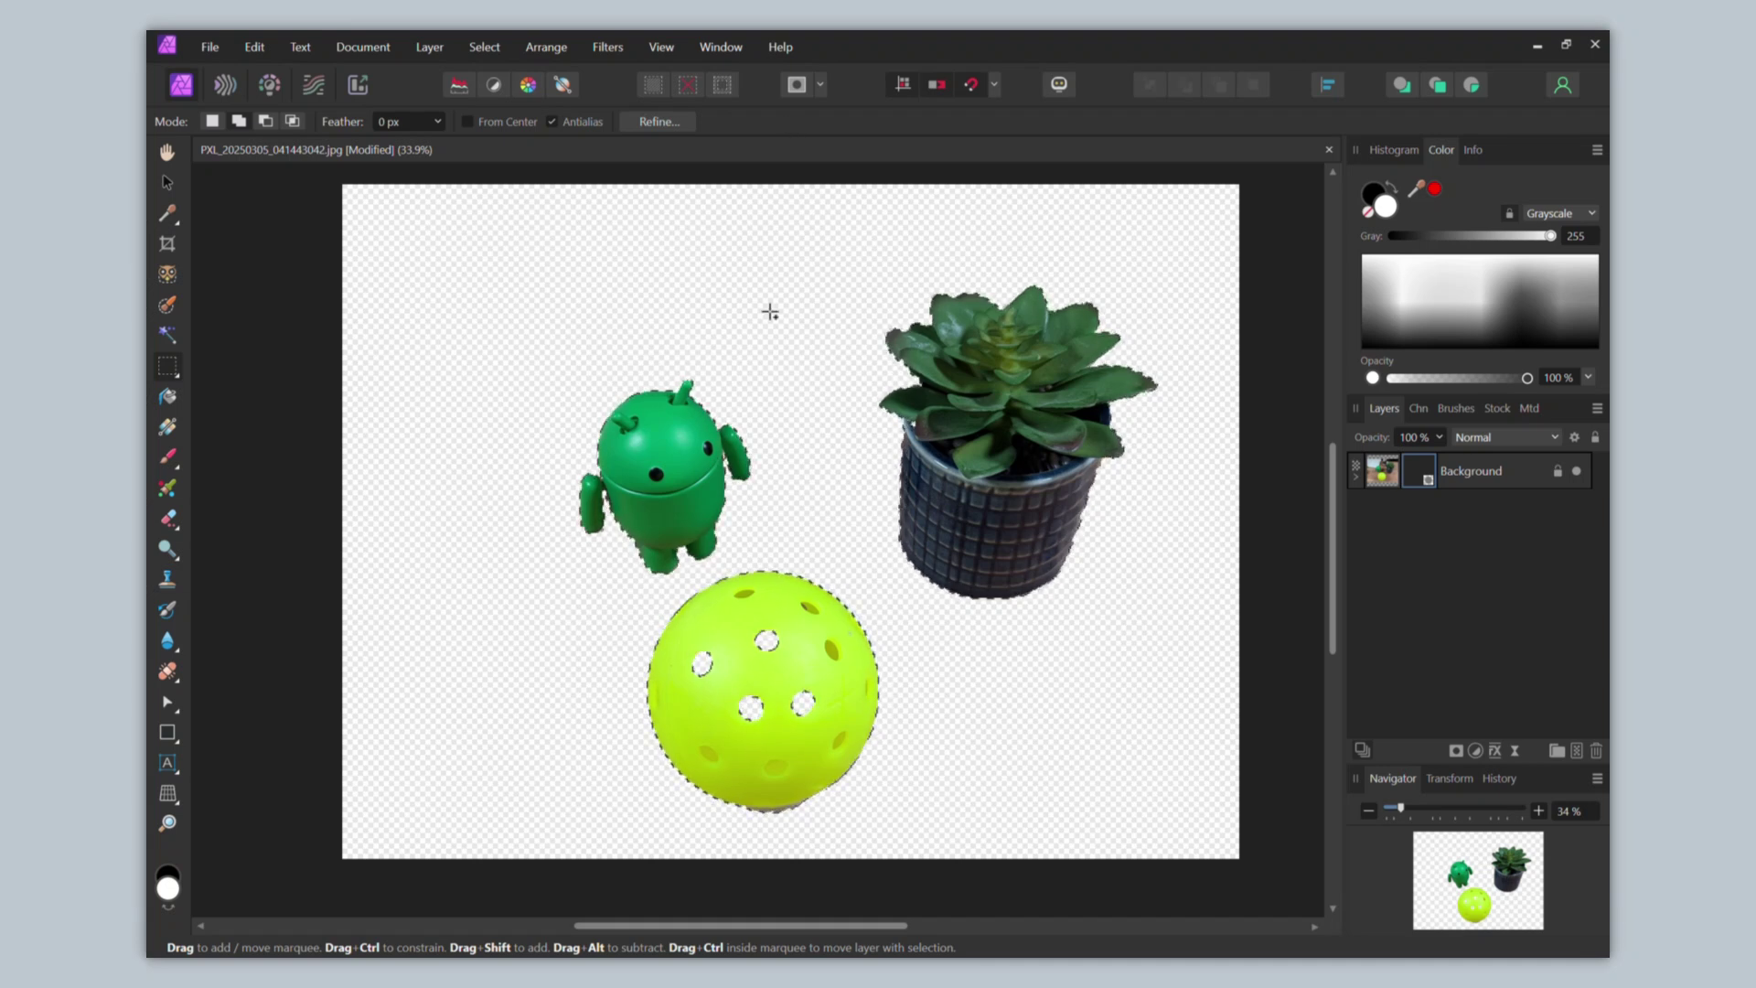
pyautogui.hotkey('ctrl', 'd')
pyautogui.scroll(4, 613, 457)
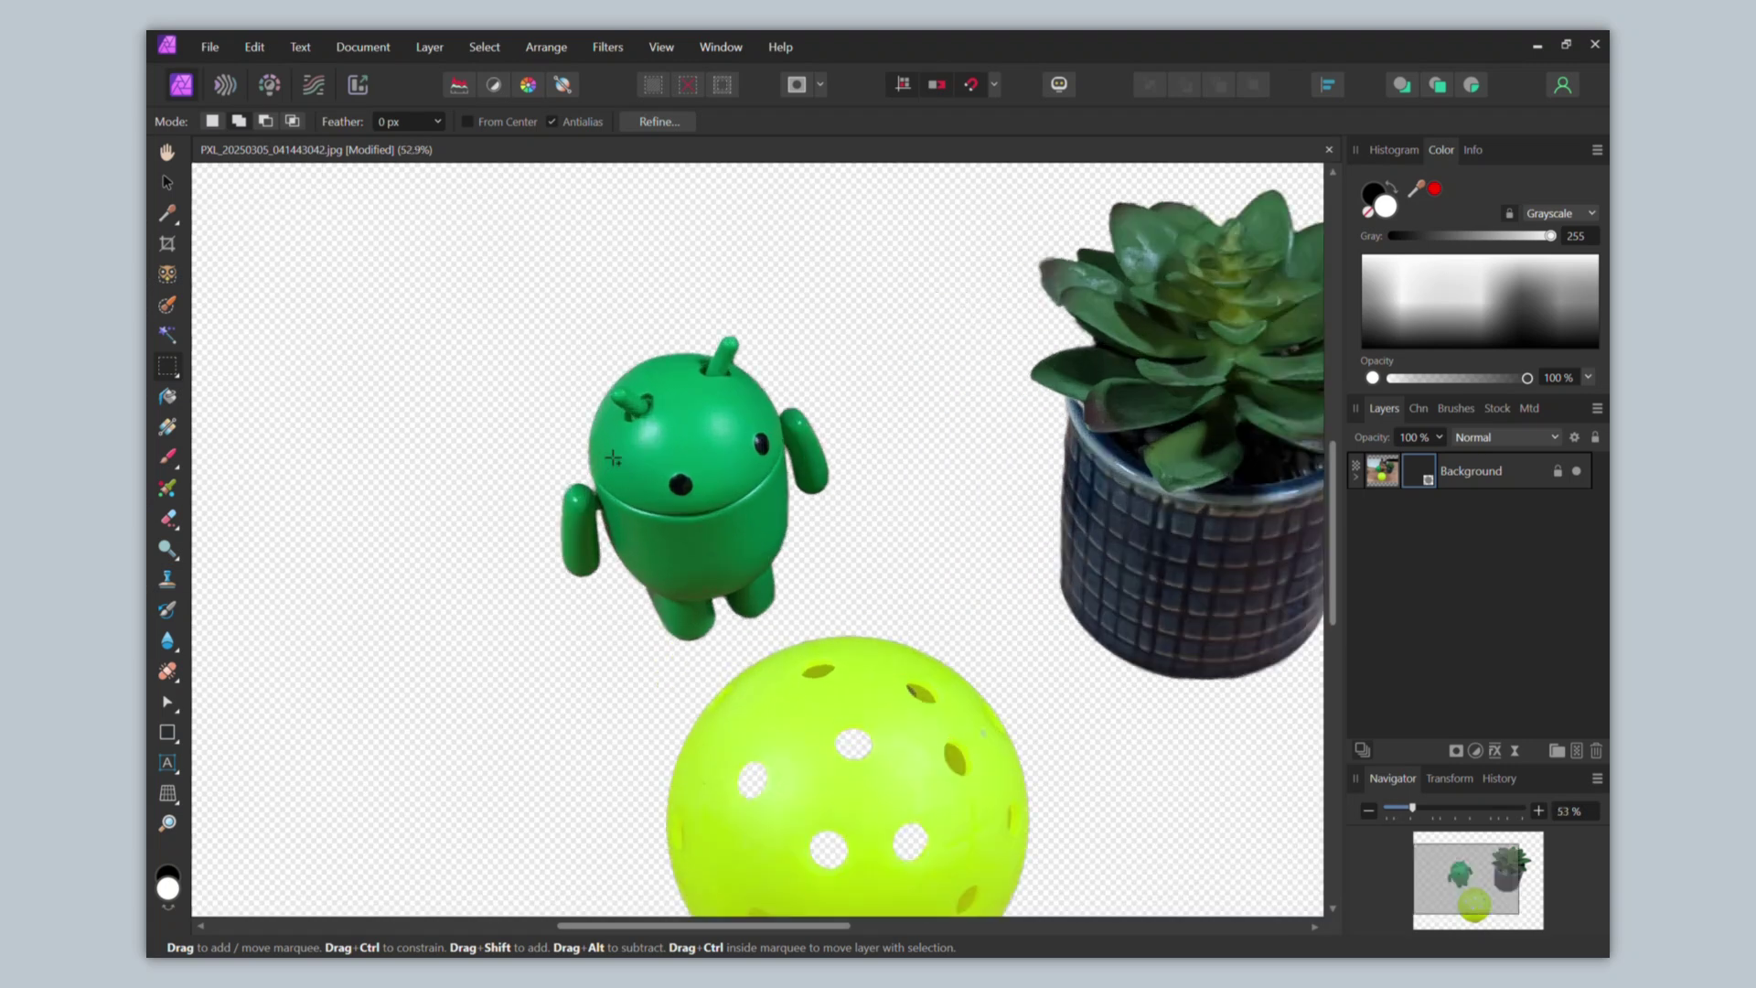
pyautogui.scroll(1, 612, 458)
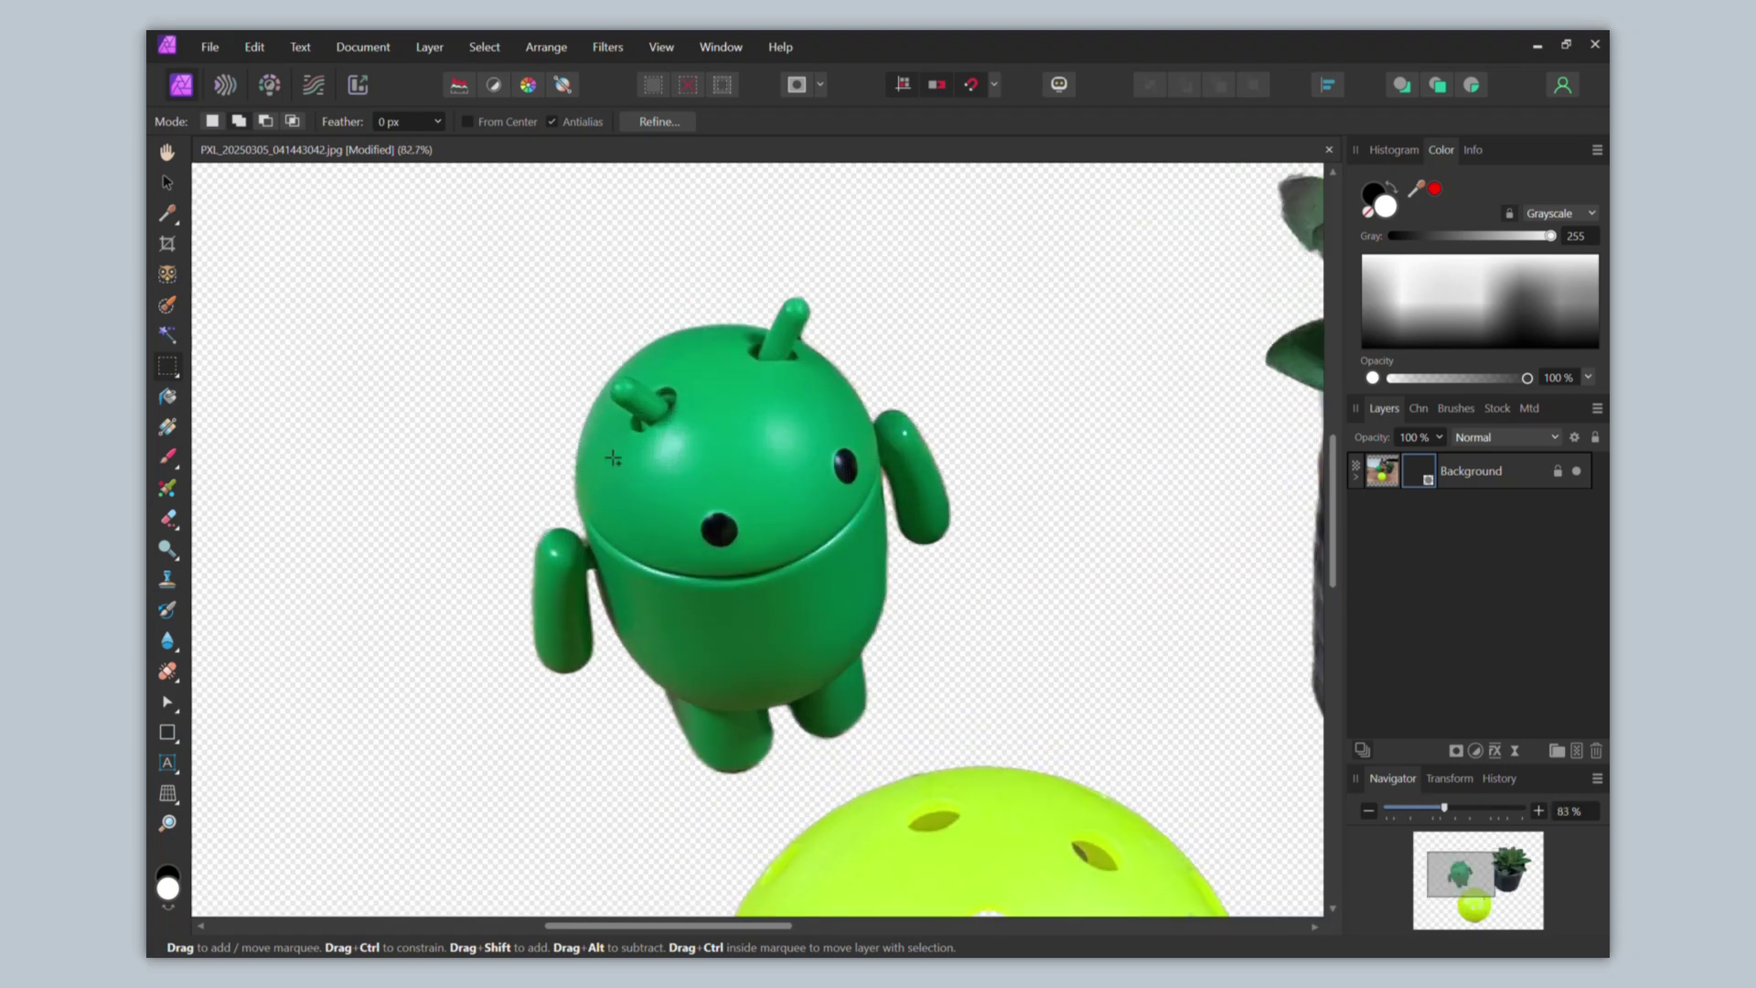
pyautogui.scroll(2, 613, 457)
# Center the potted plant to inspect its cut-out edges, then zoom back out
pyautogui.scroll(-1, 613, 458)
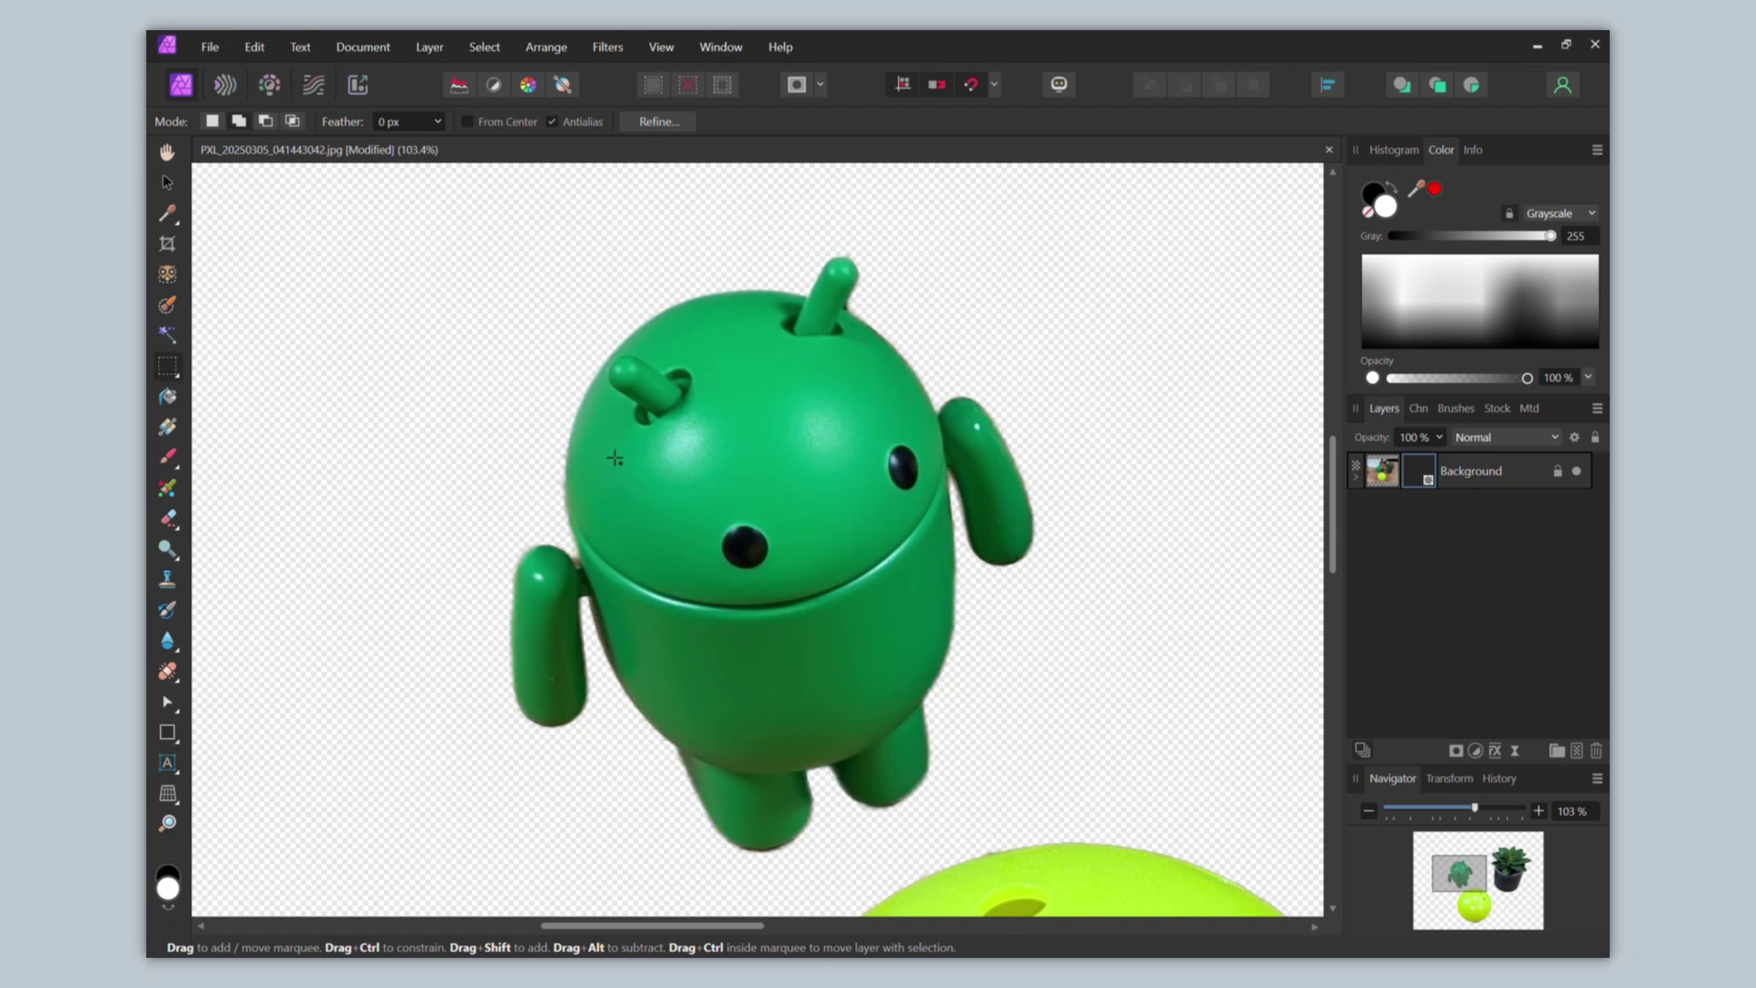
pyautogui.scroll(-2, 615, 421)
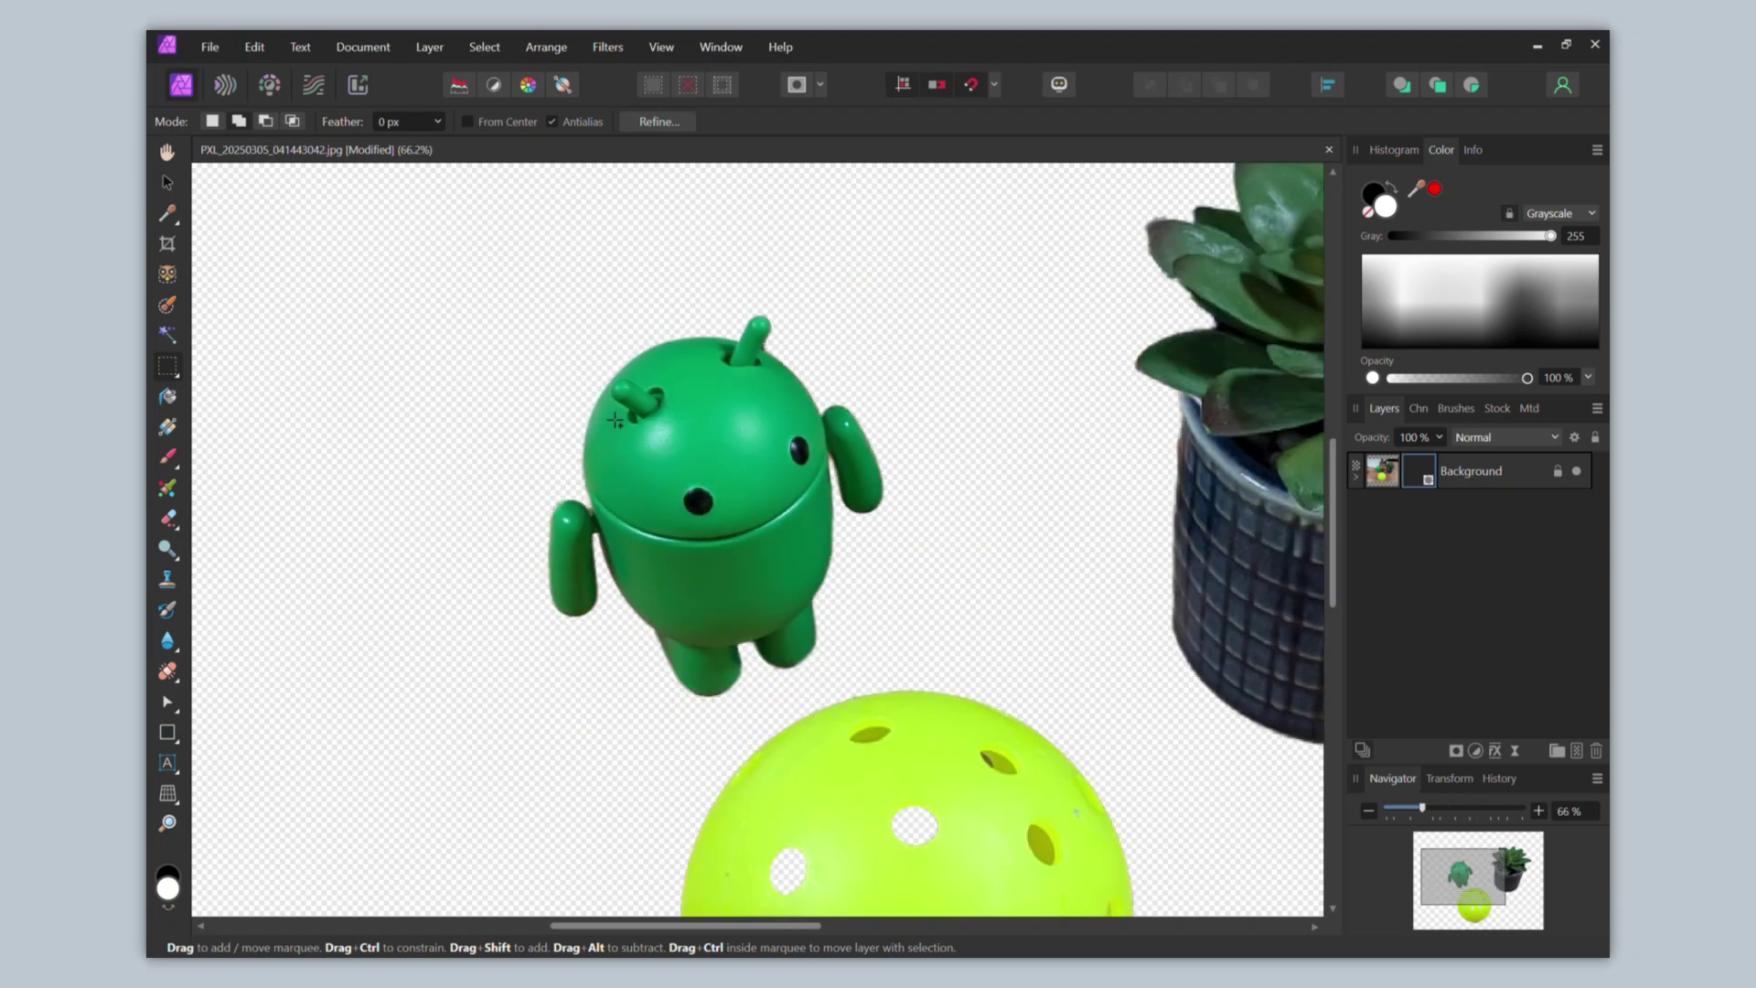
pyautogui.moveTo(941, 420); pyautogui.dragTo(600, 463)
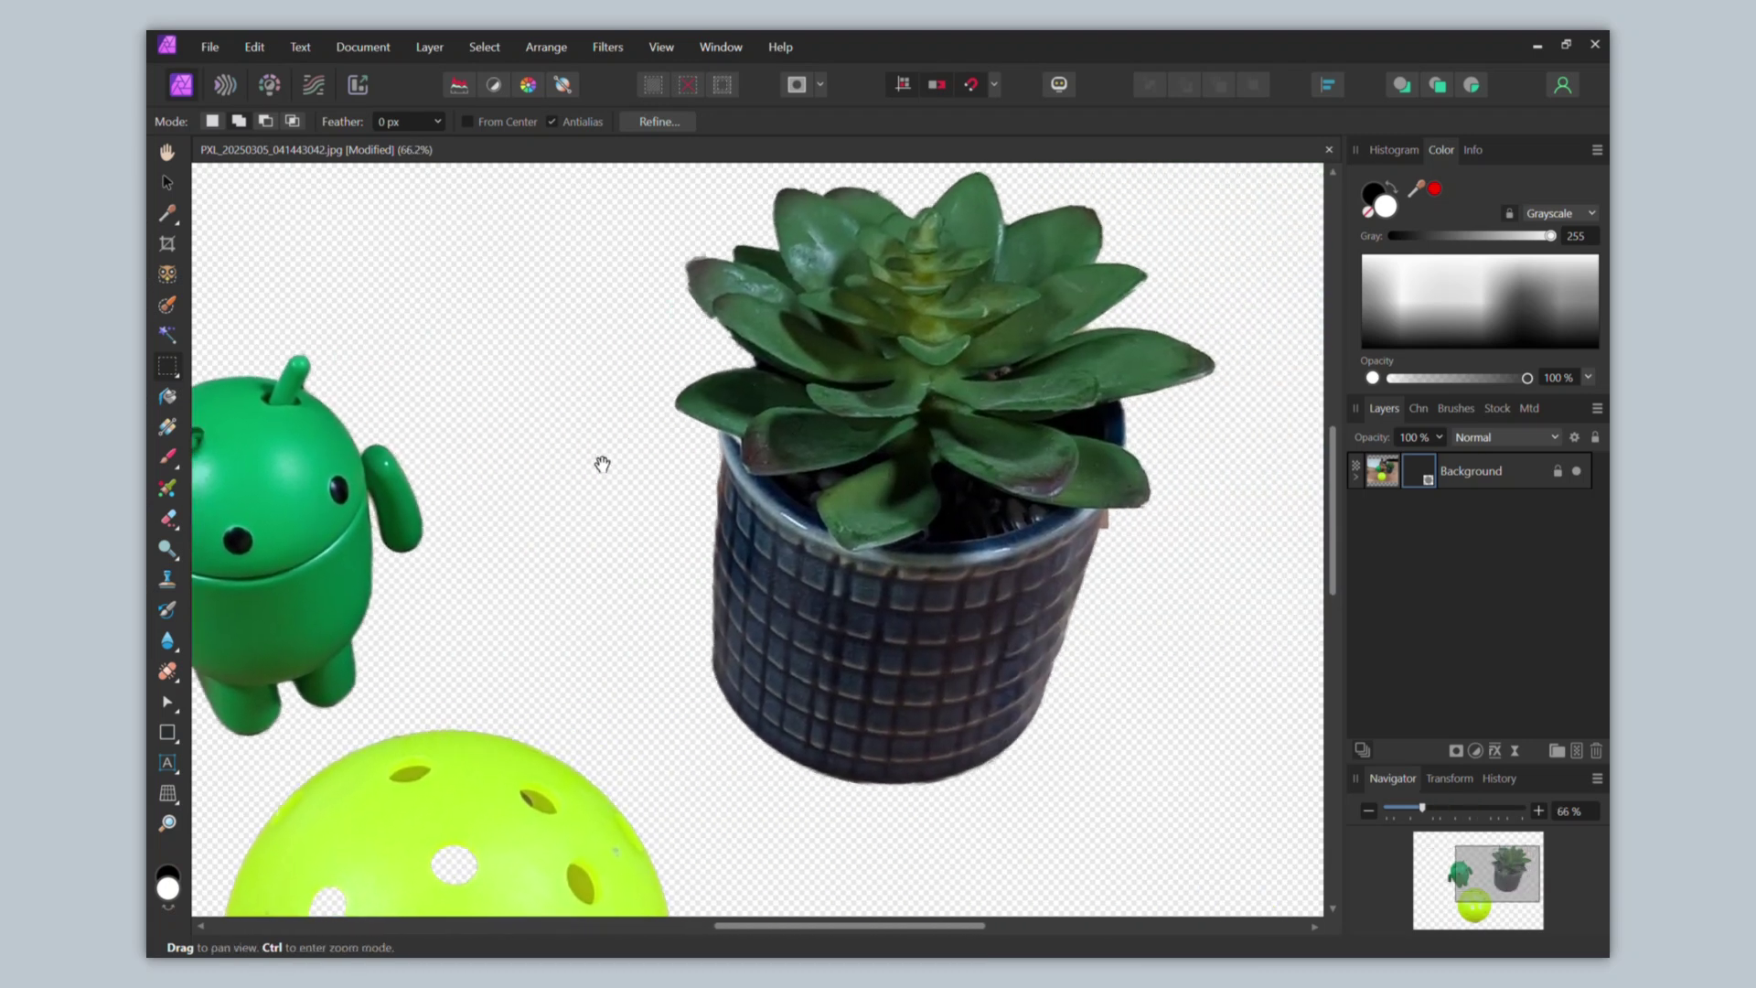
pyautogui.moveTo(979, 382); pyautogui.dragTo(870, 443)
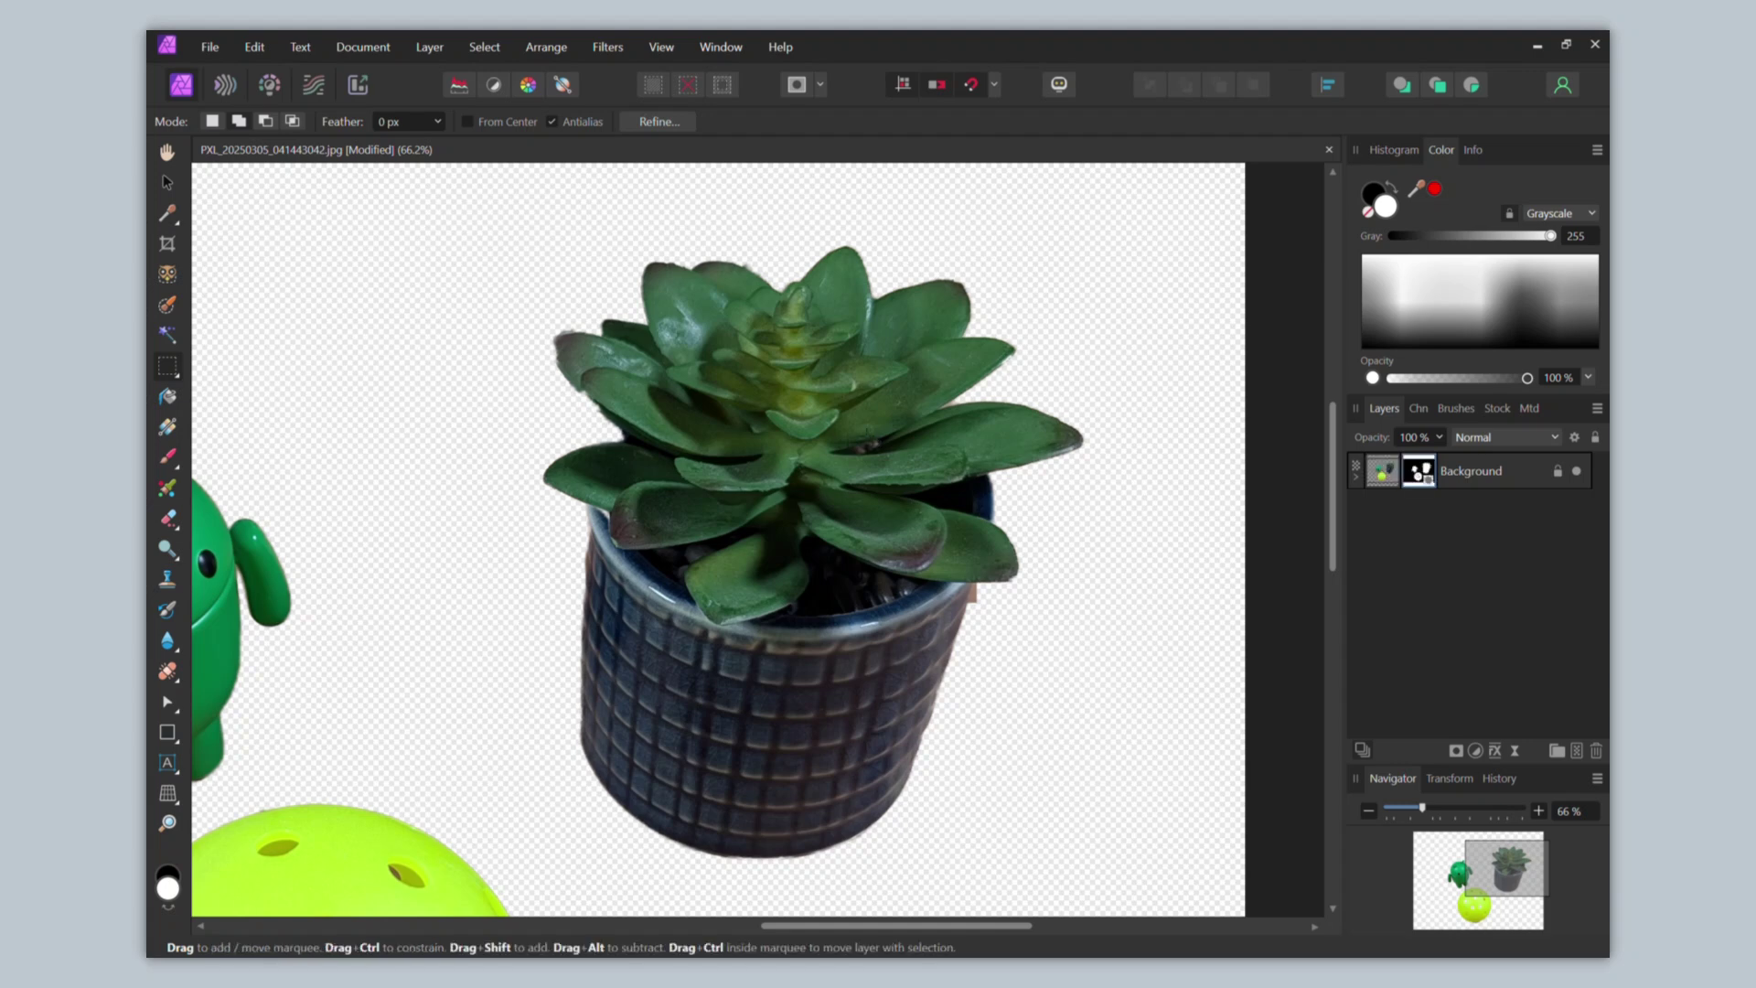
pyautogui.scroll(-3, 864, 437)
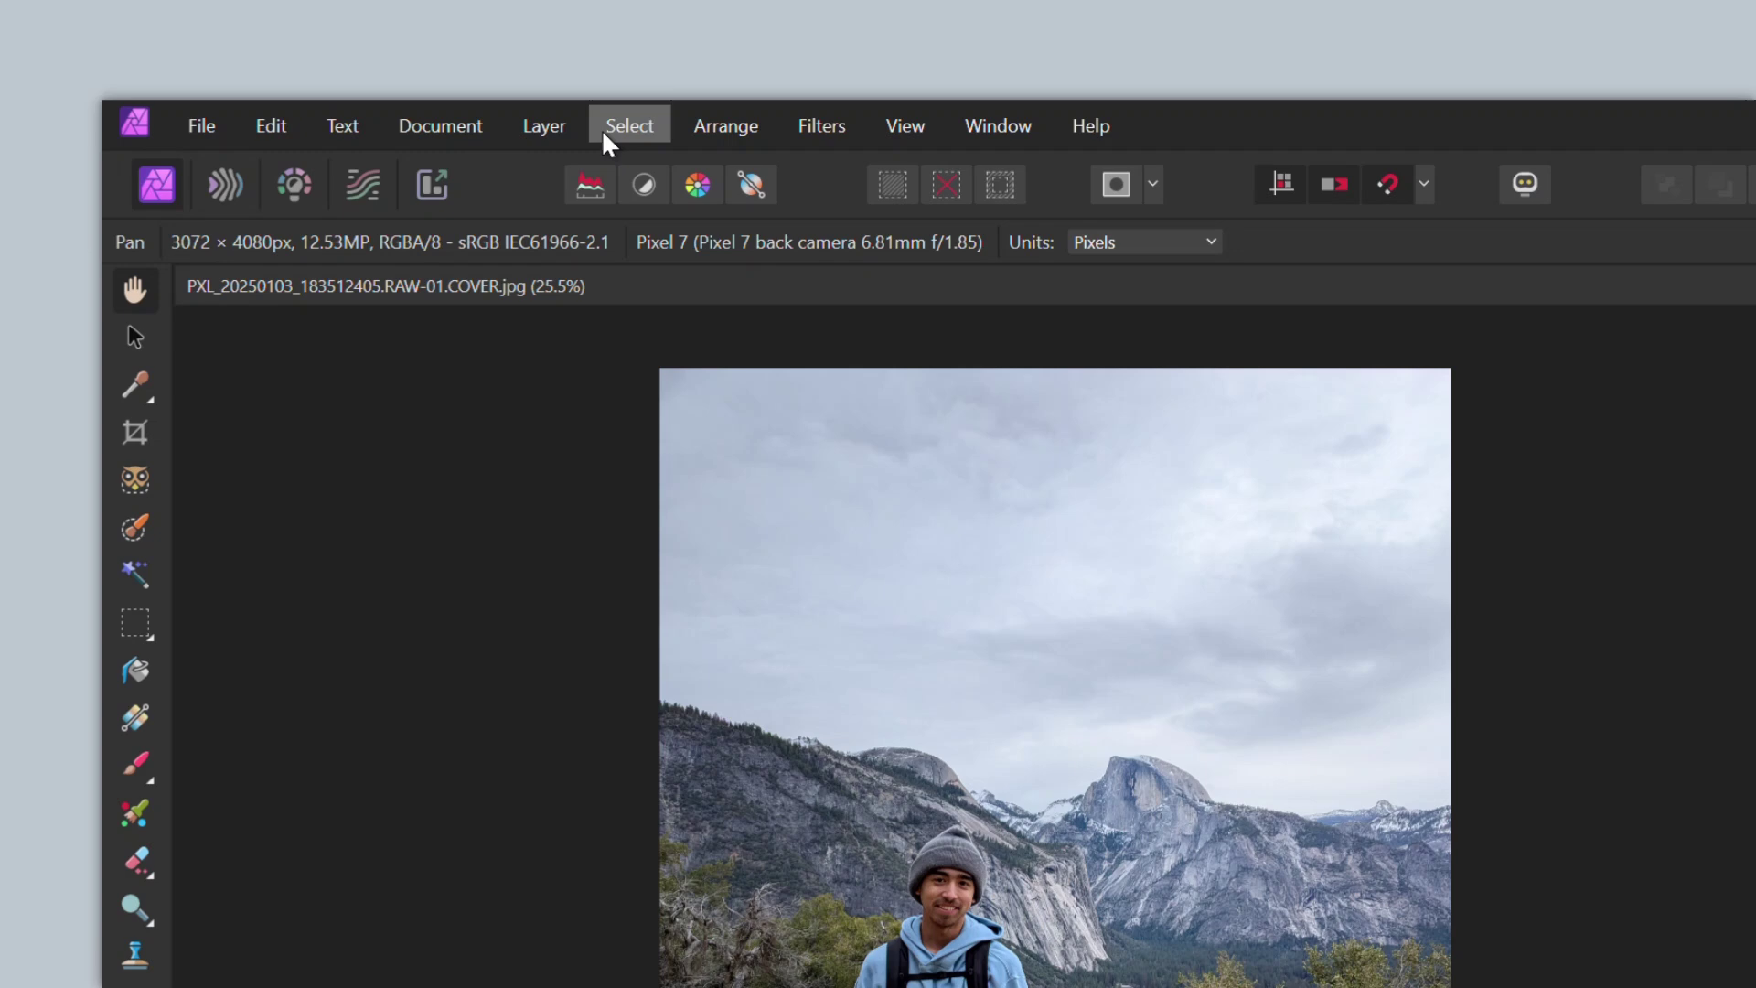
# Run Select > Select Subject on the photo and zoom to check the result
pyautogui.click(468, 49)
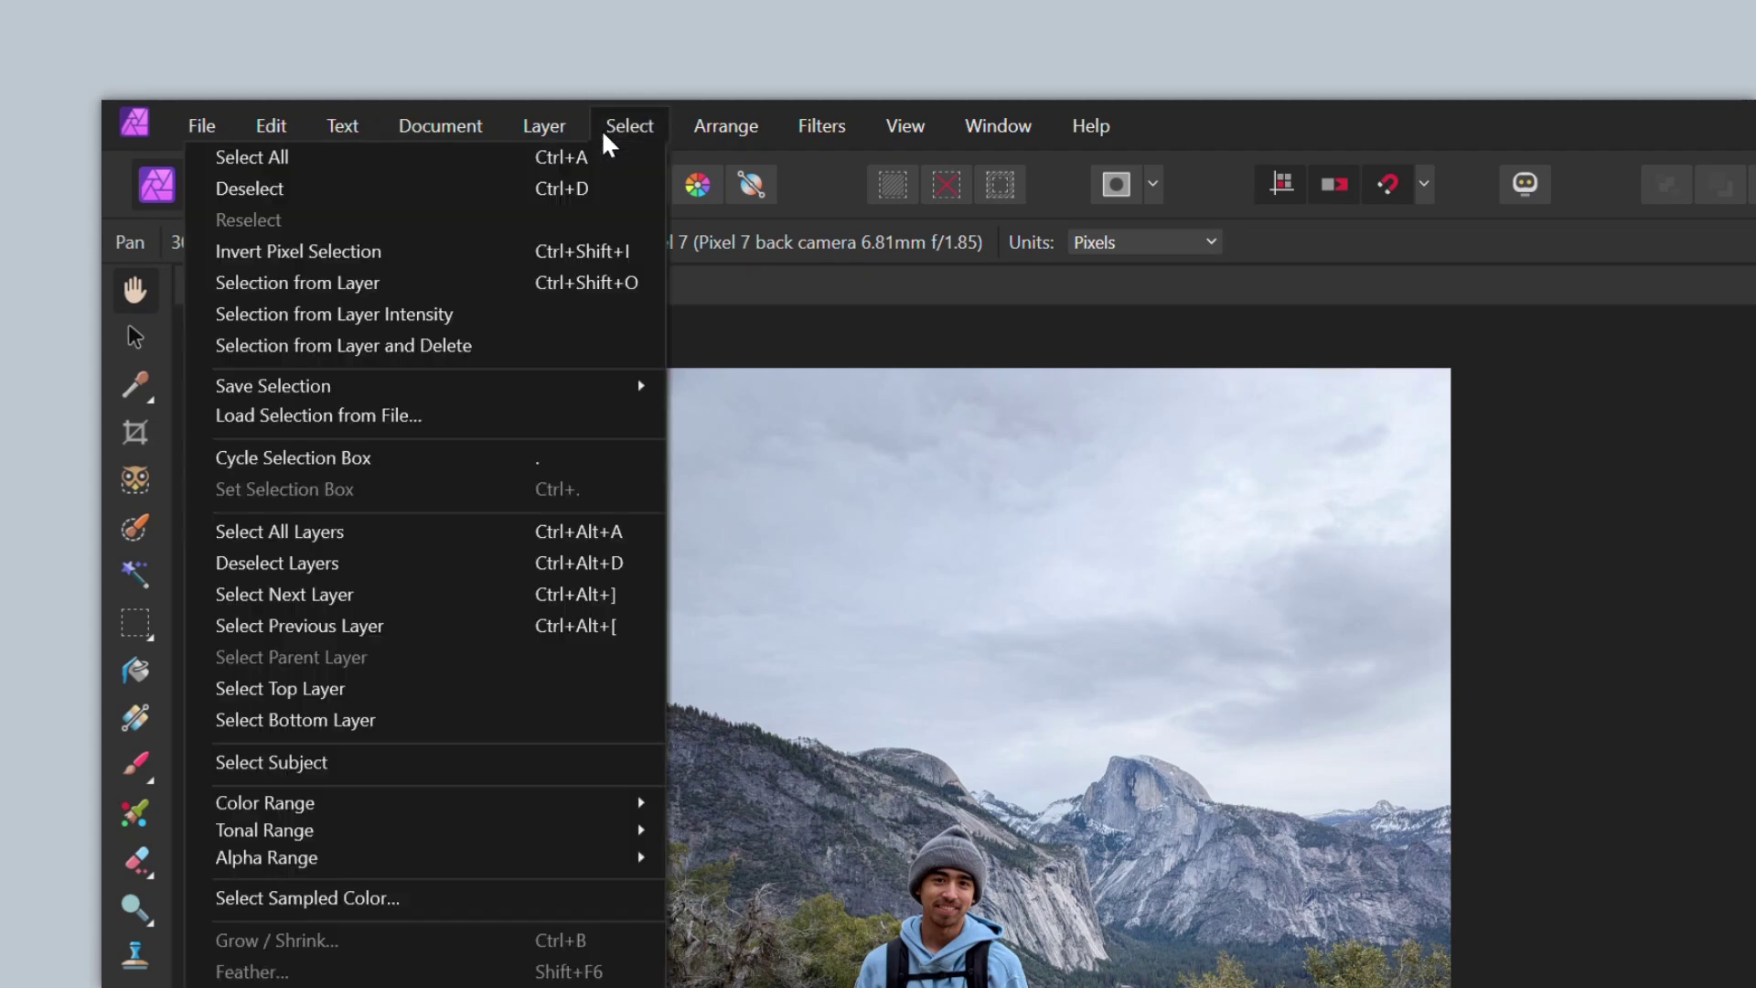
pyautogui.click(505, 767)
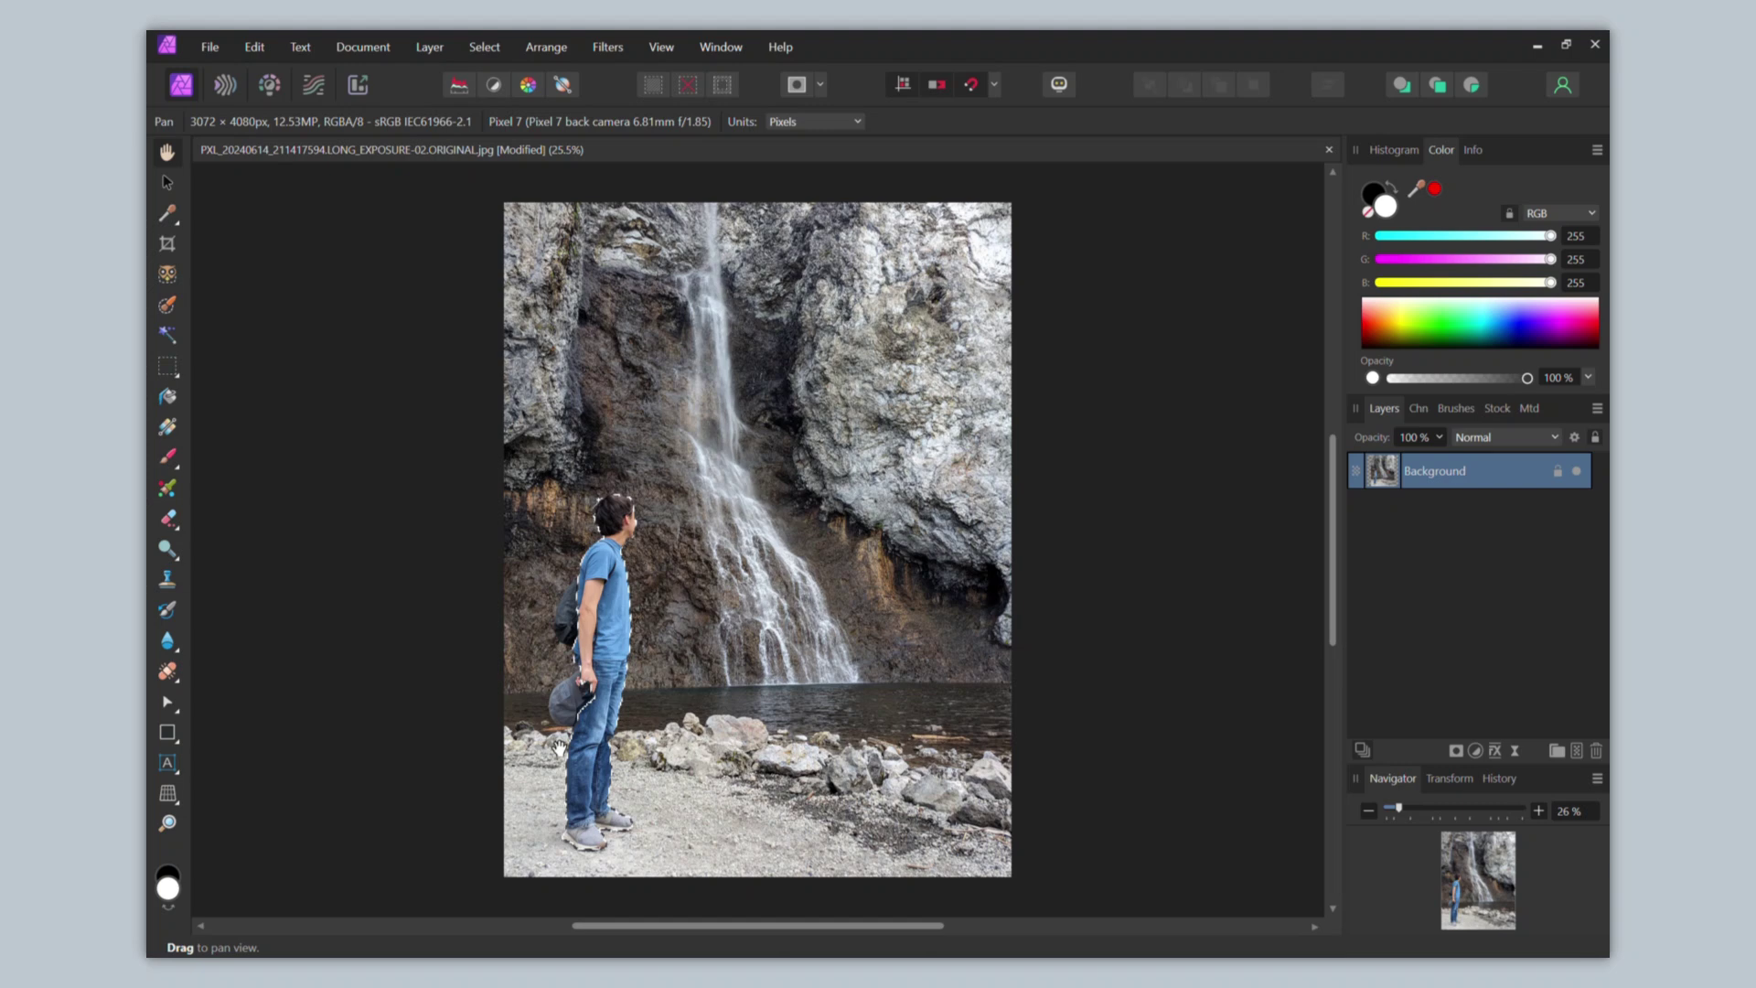
pyautogui.scroll(3, 559, 748)
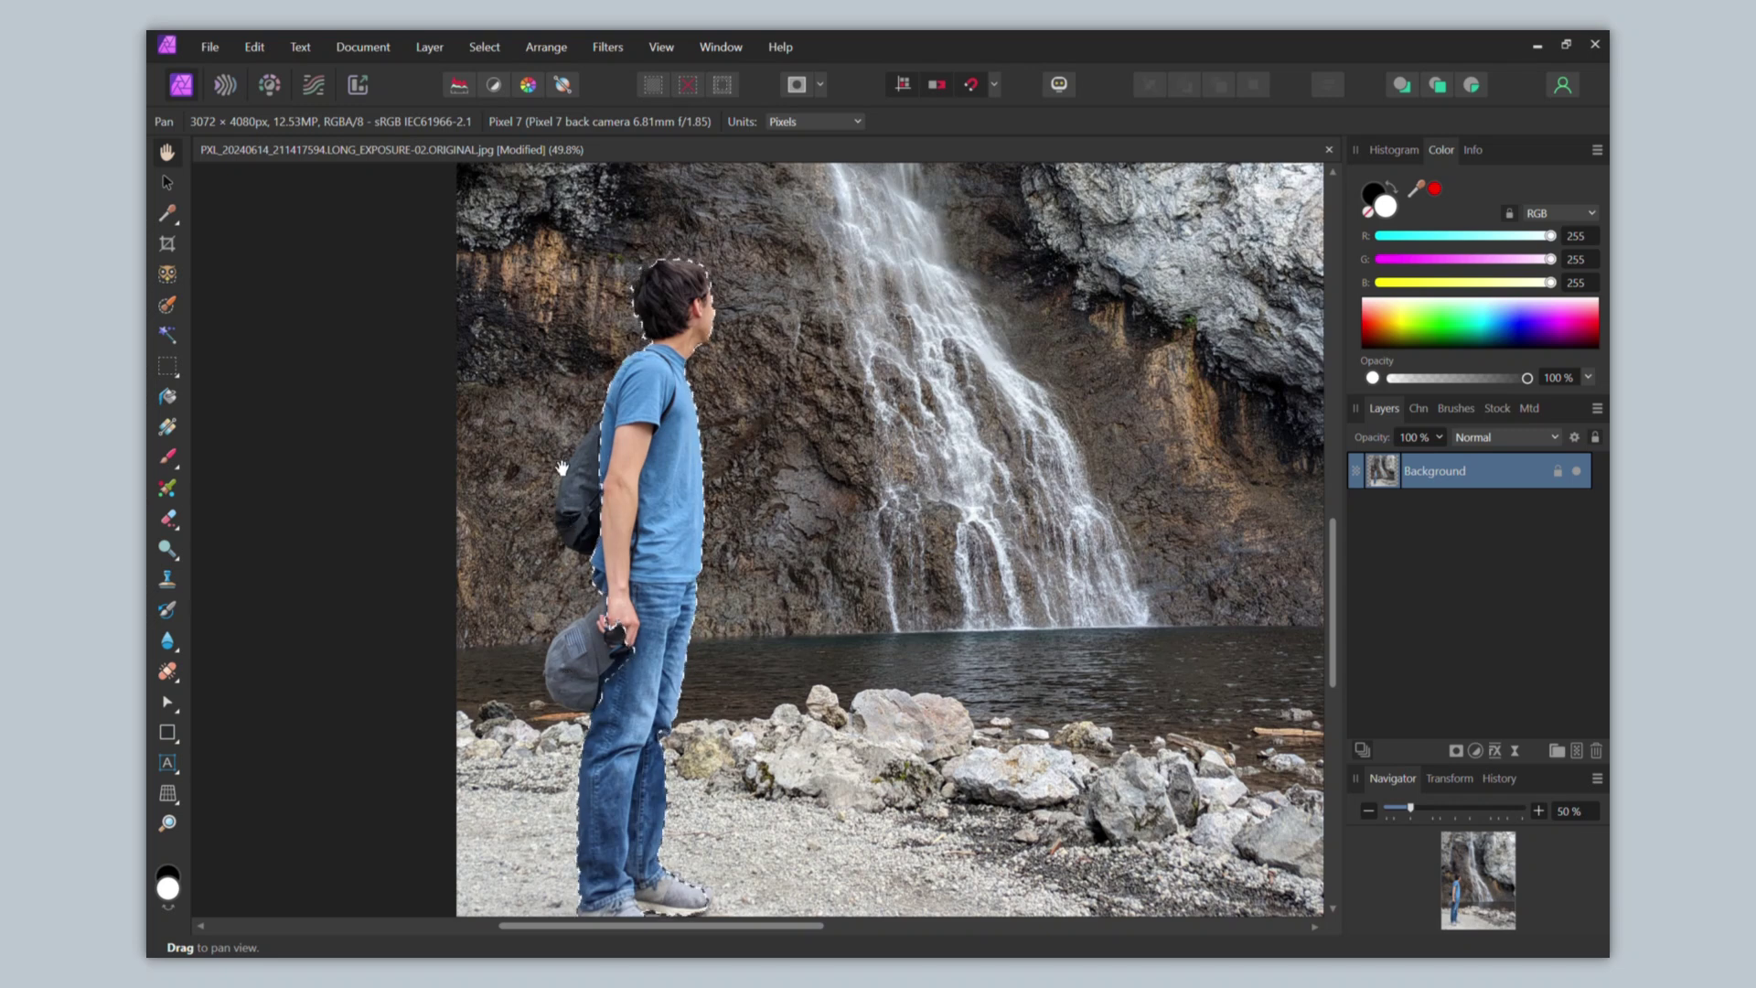
pyautogui.keyDown('ctrl'); pyautogui.scroll(-4, 564, 560); pyautogui.keyUp('ctrl')
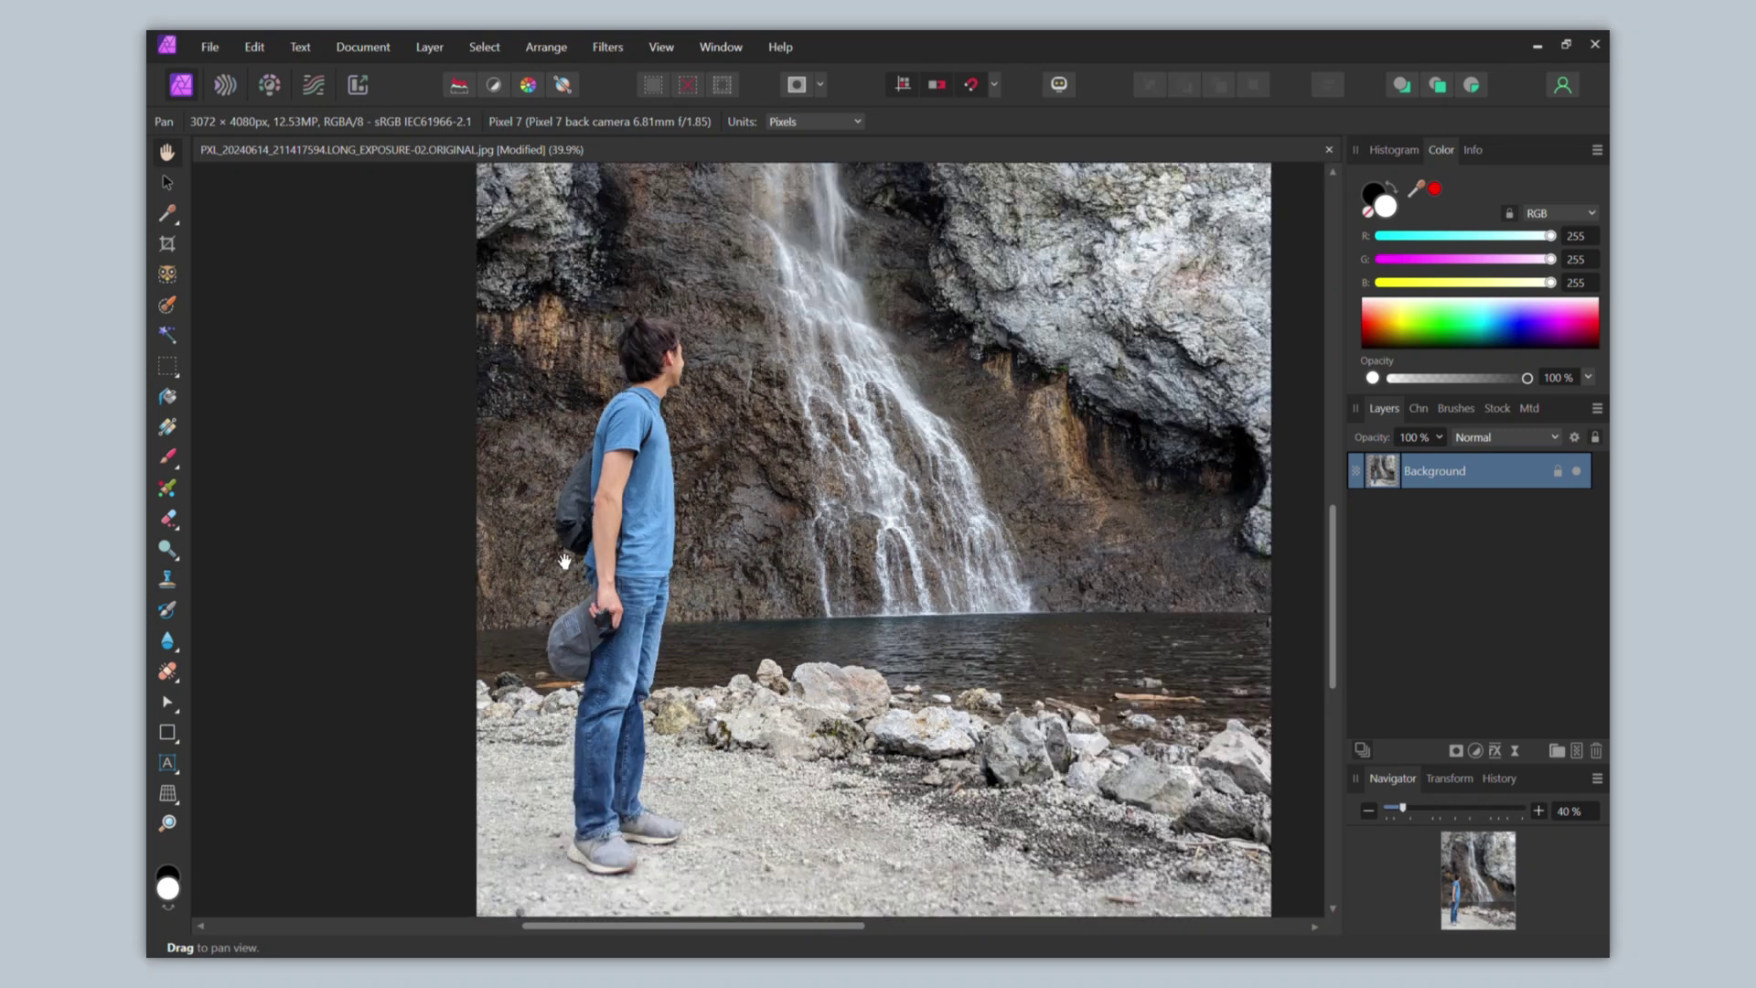
pyautogui.scroll(2, 564, 561)
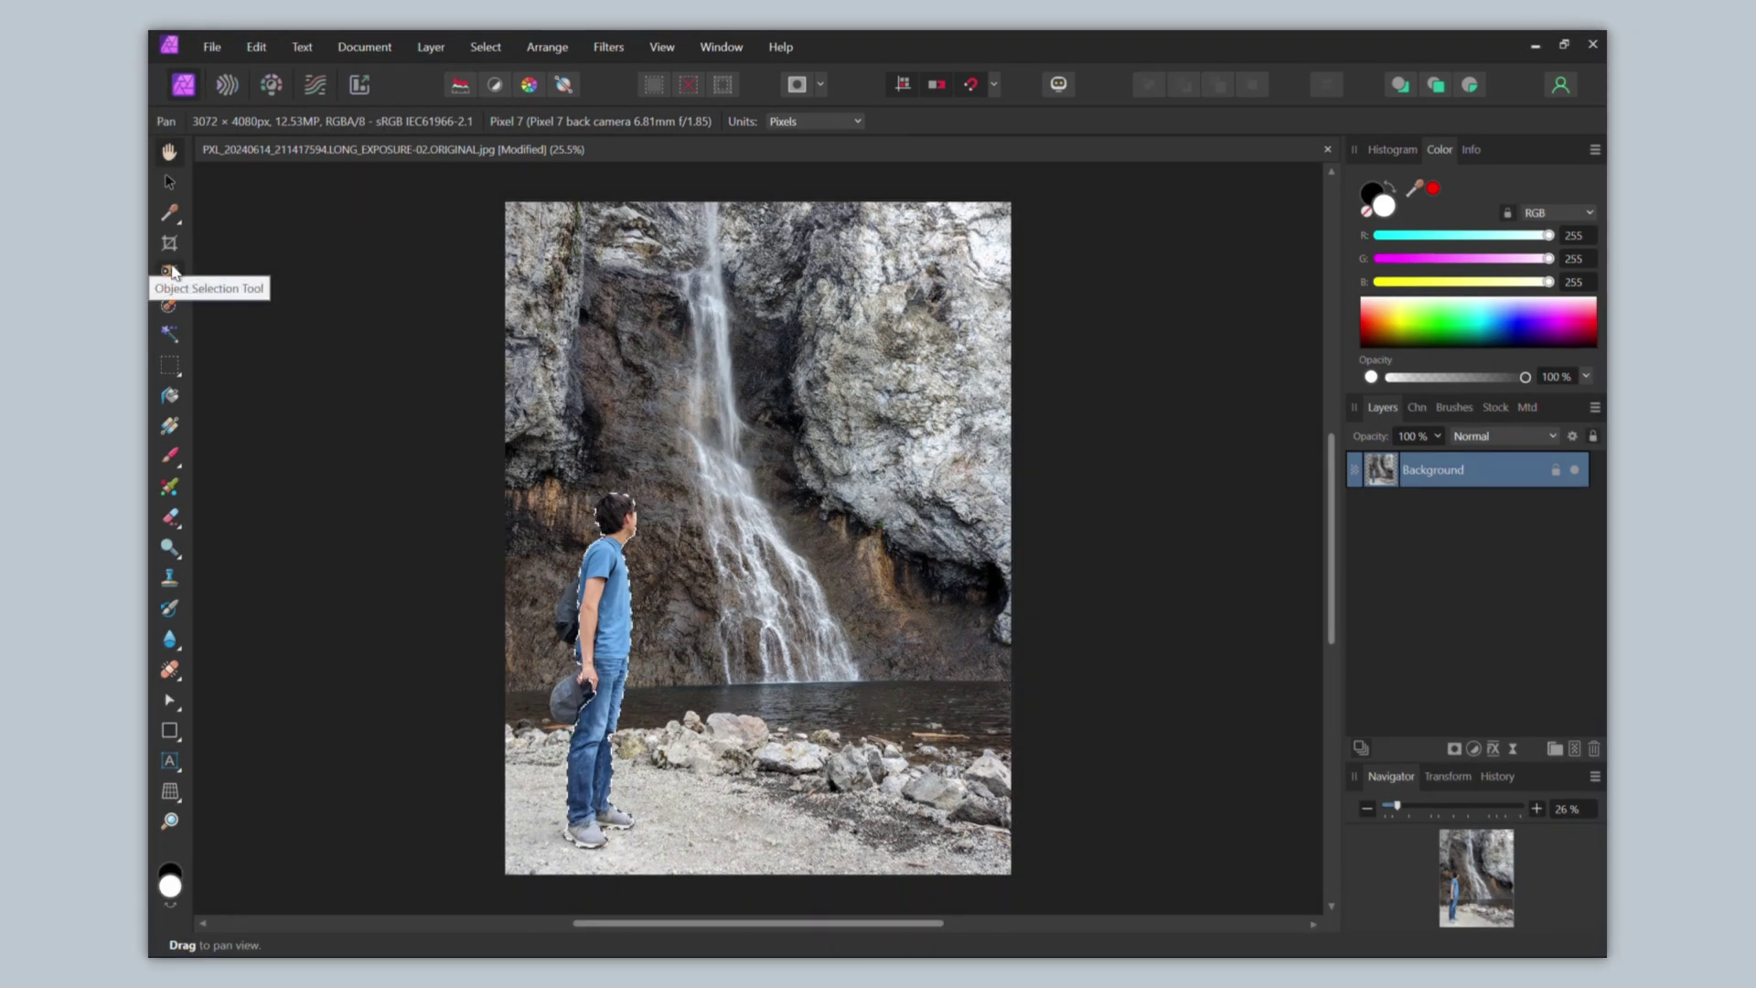
# With the Object Selection Tool, select the person and backpack by the waterfall
pyautogui.click(171, 272)
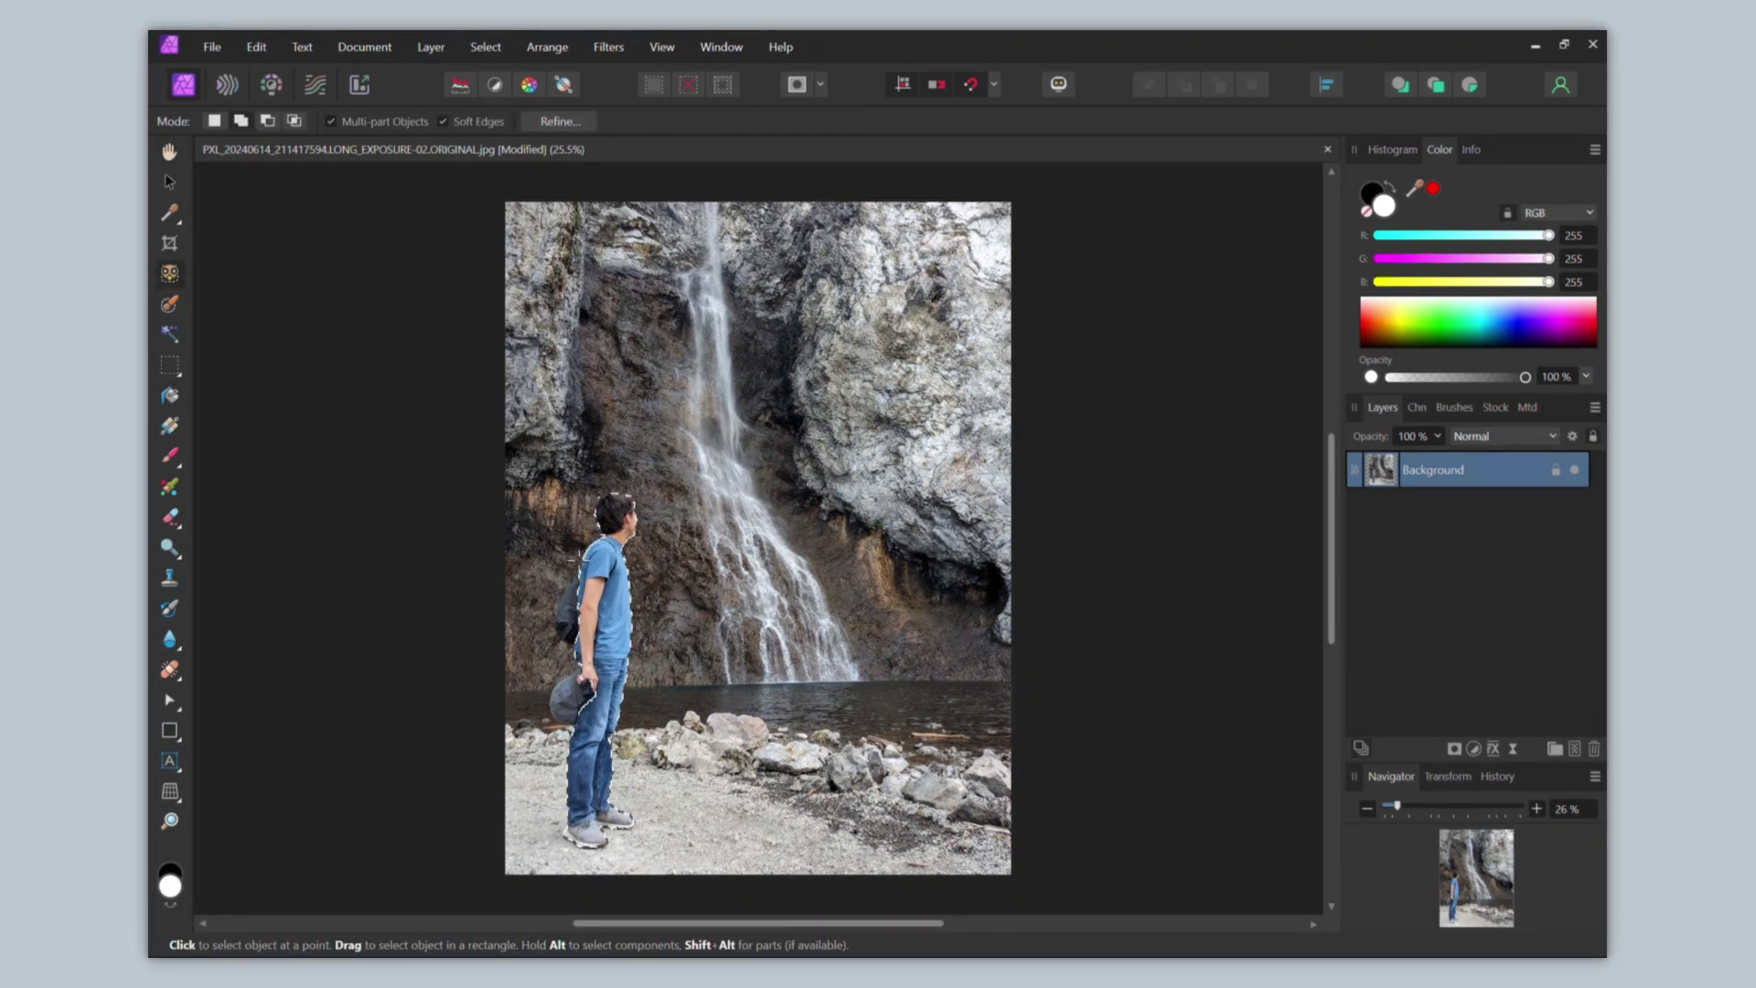
pyautogui.click(583, 538)
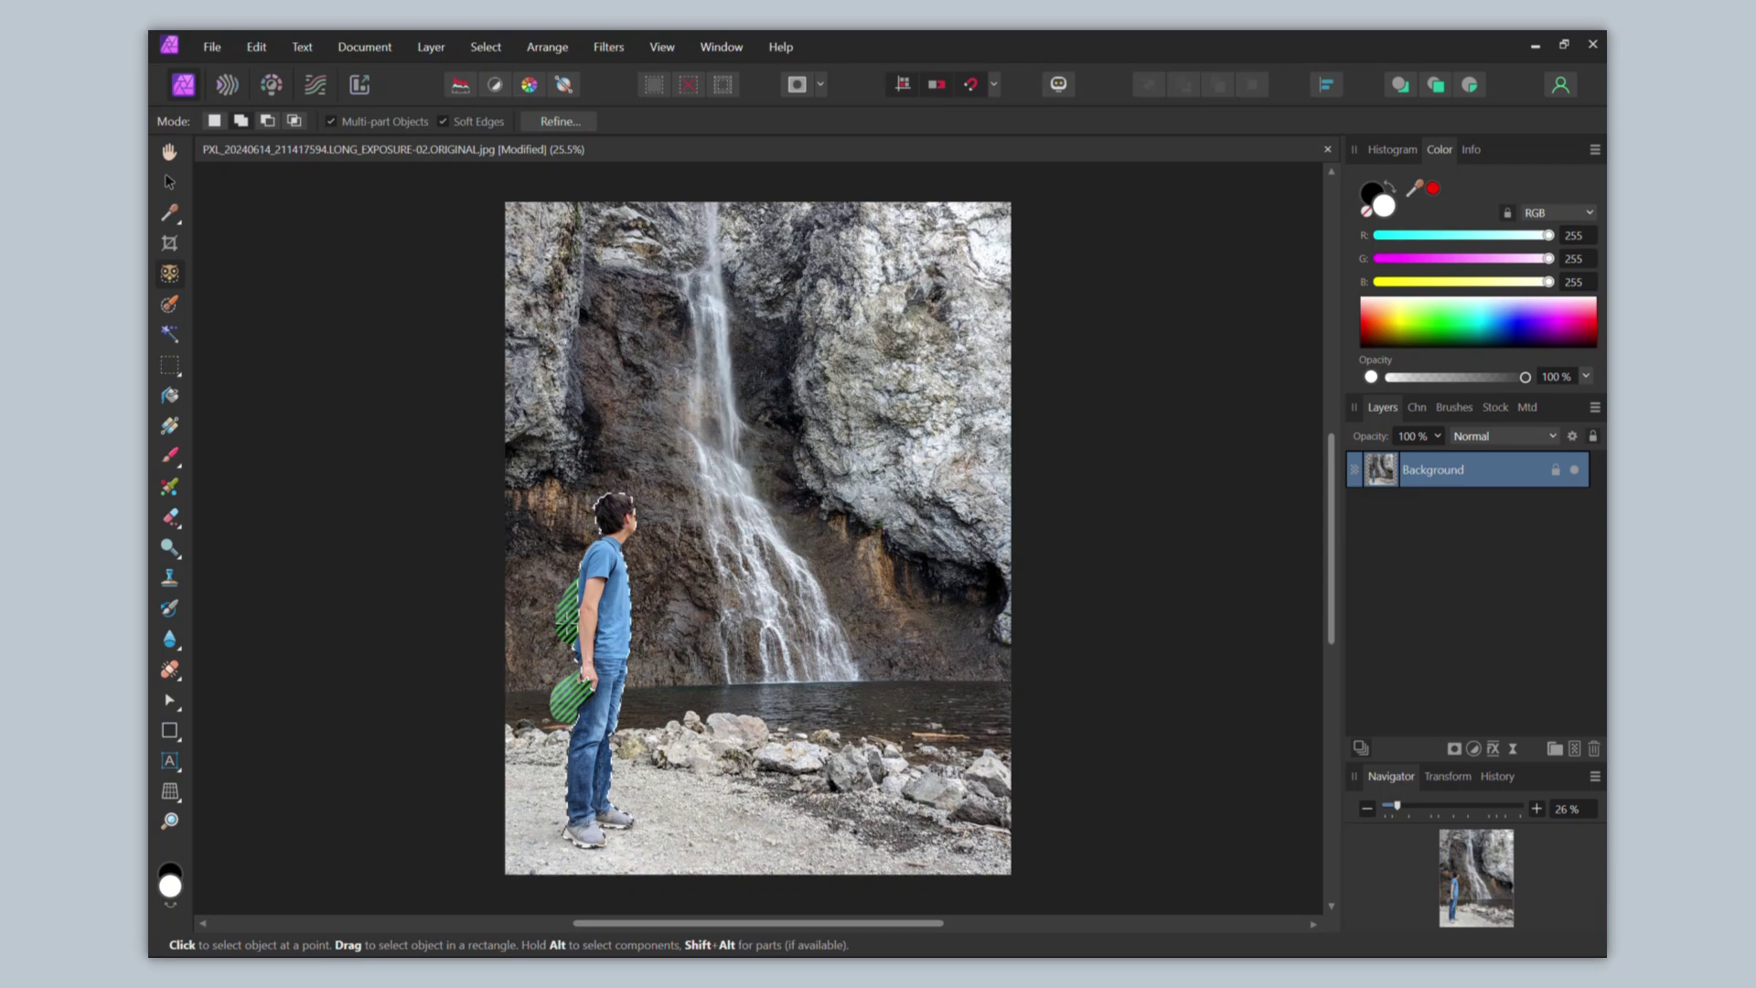
pyautogui.click(568, 632)
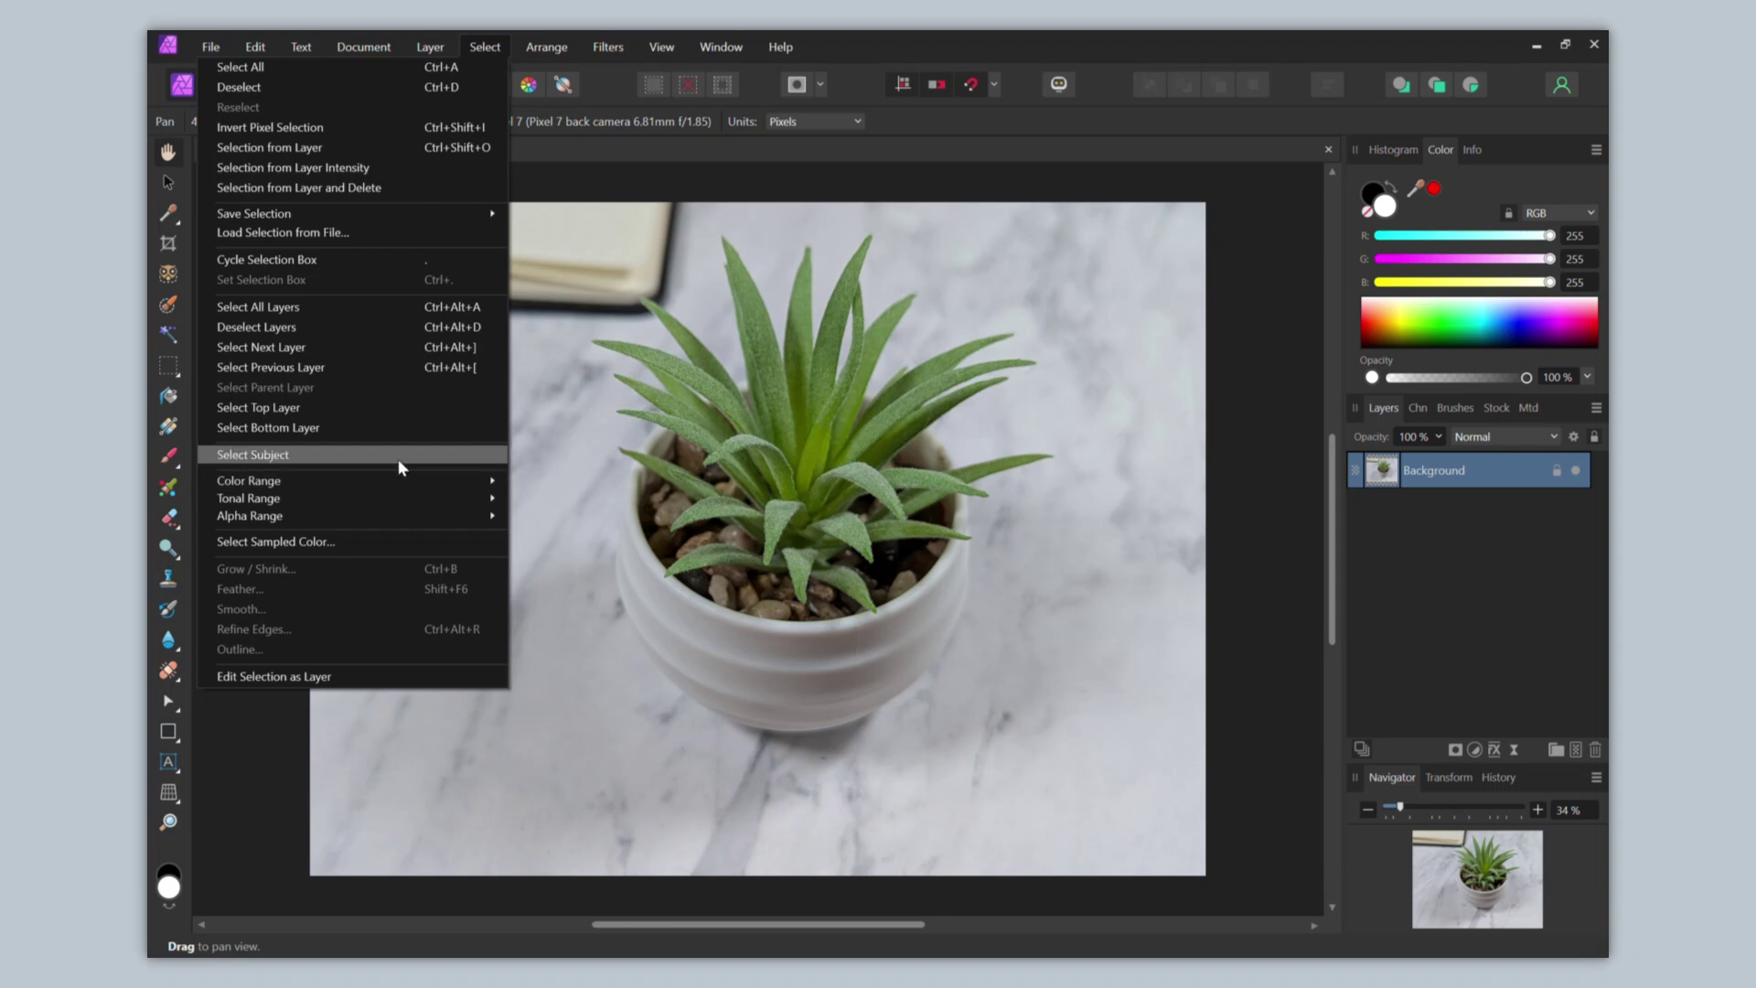
# Select the succulent as the subject, then mask the android photo outside its selection
pyautogui.click(398, 454)
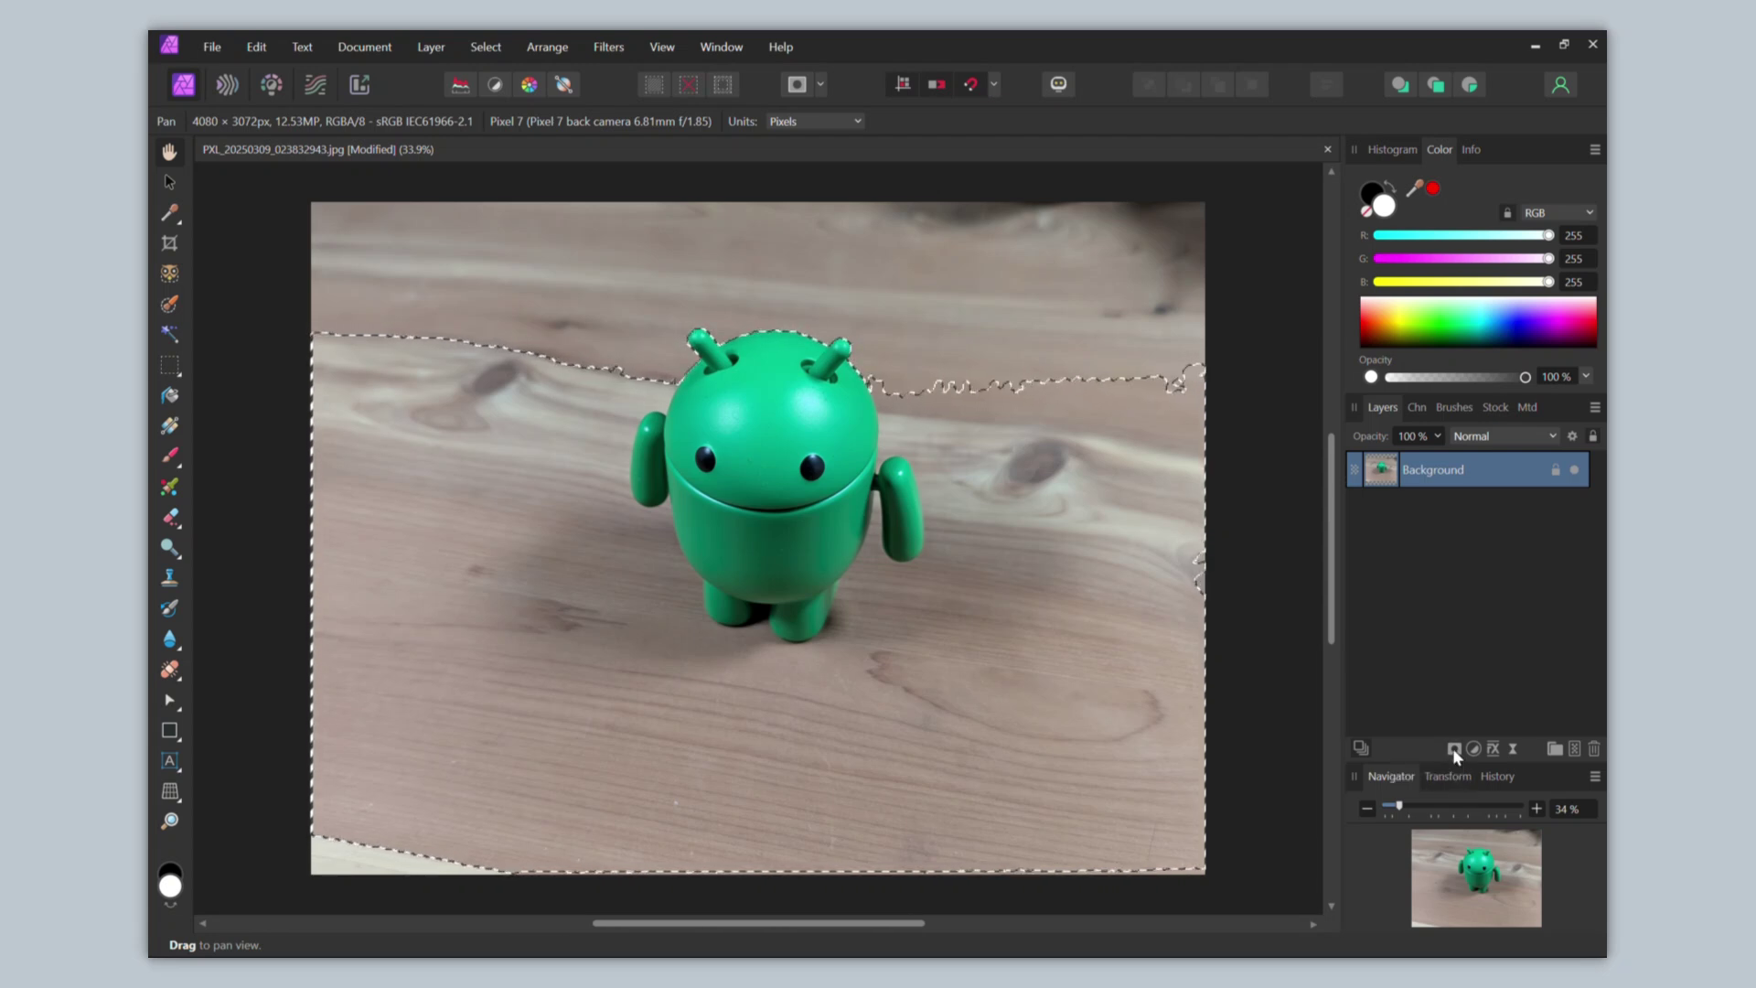
pyautogui.click(1453, 748)
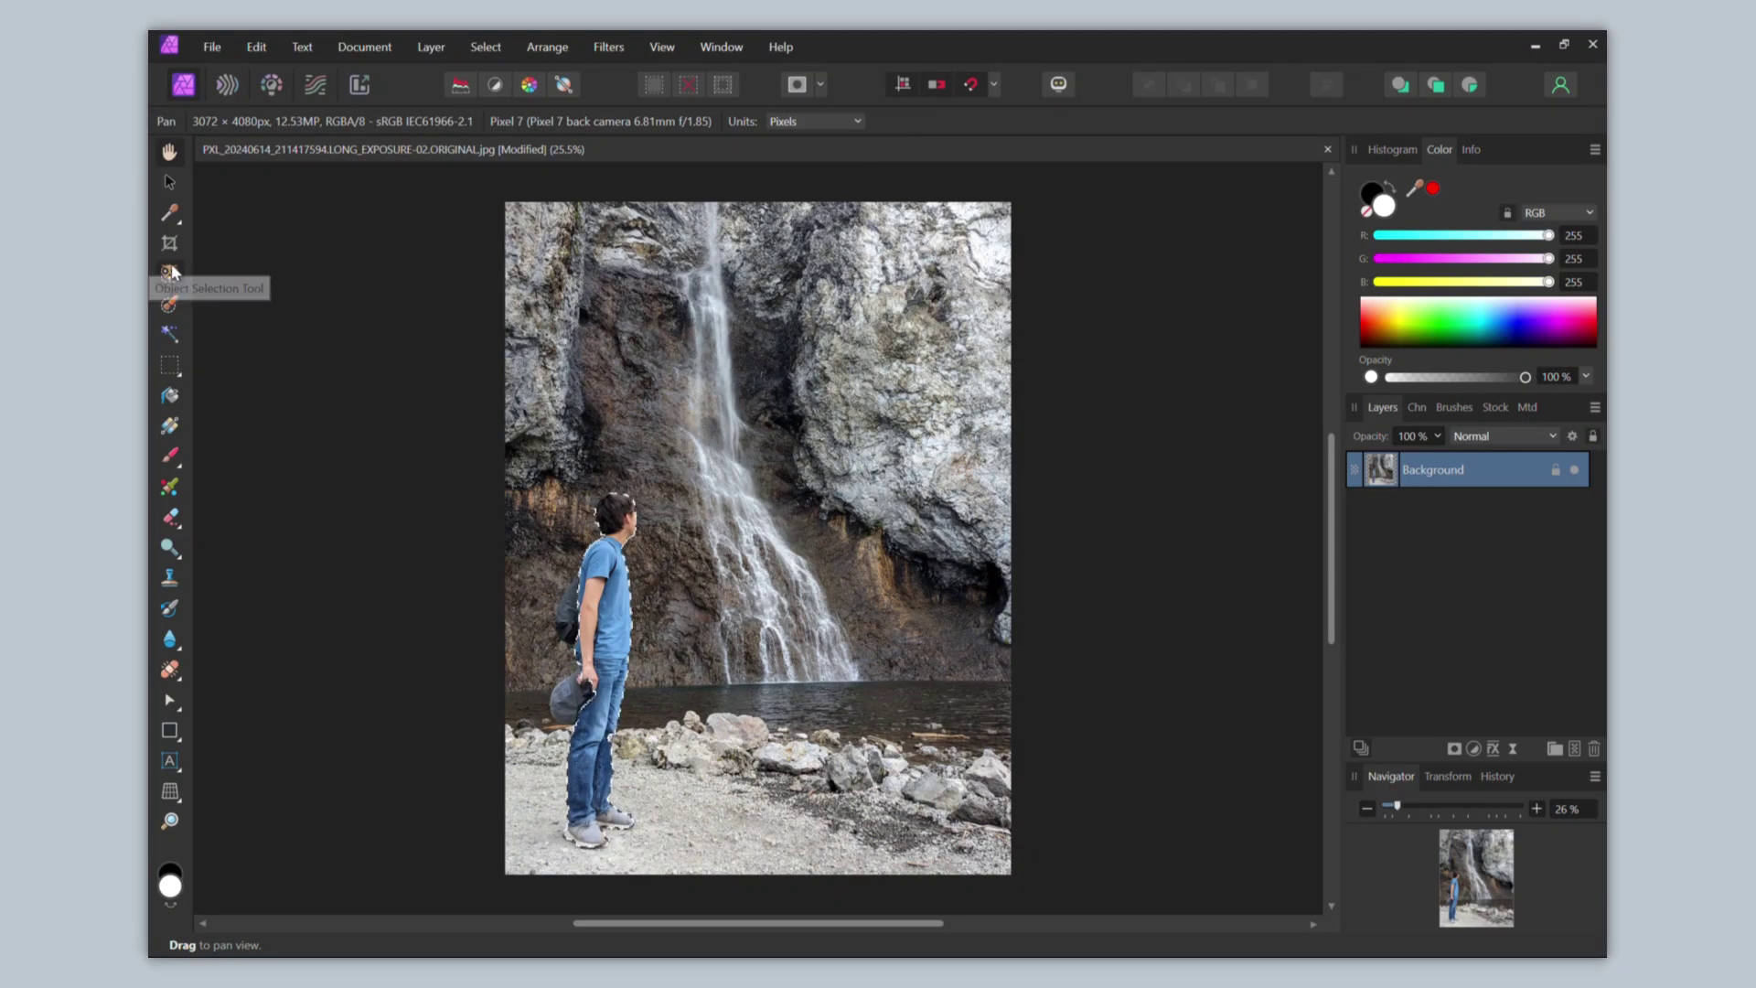
# Select the hiker's backpack in the waterfall photo with the Object Selection Tool
pyautogui.click(170, 272)
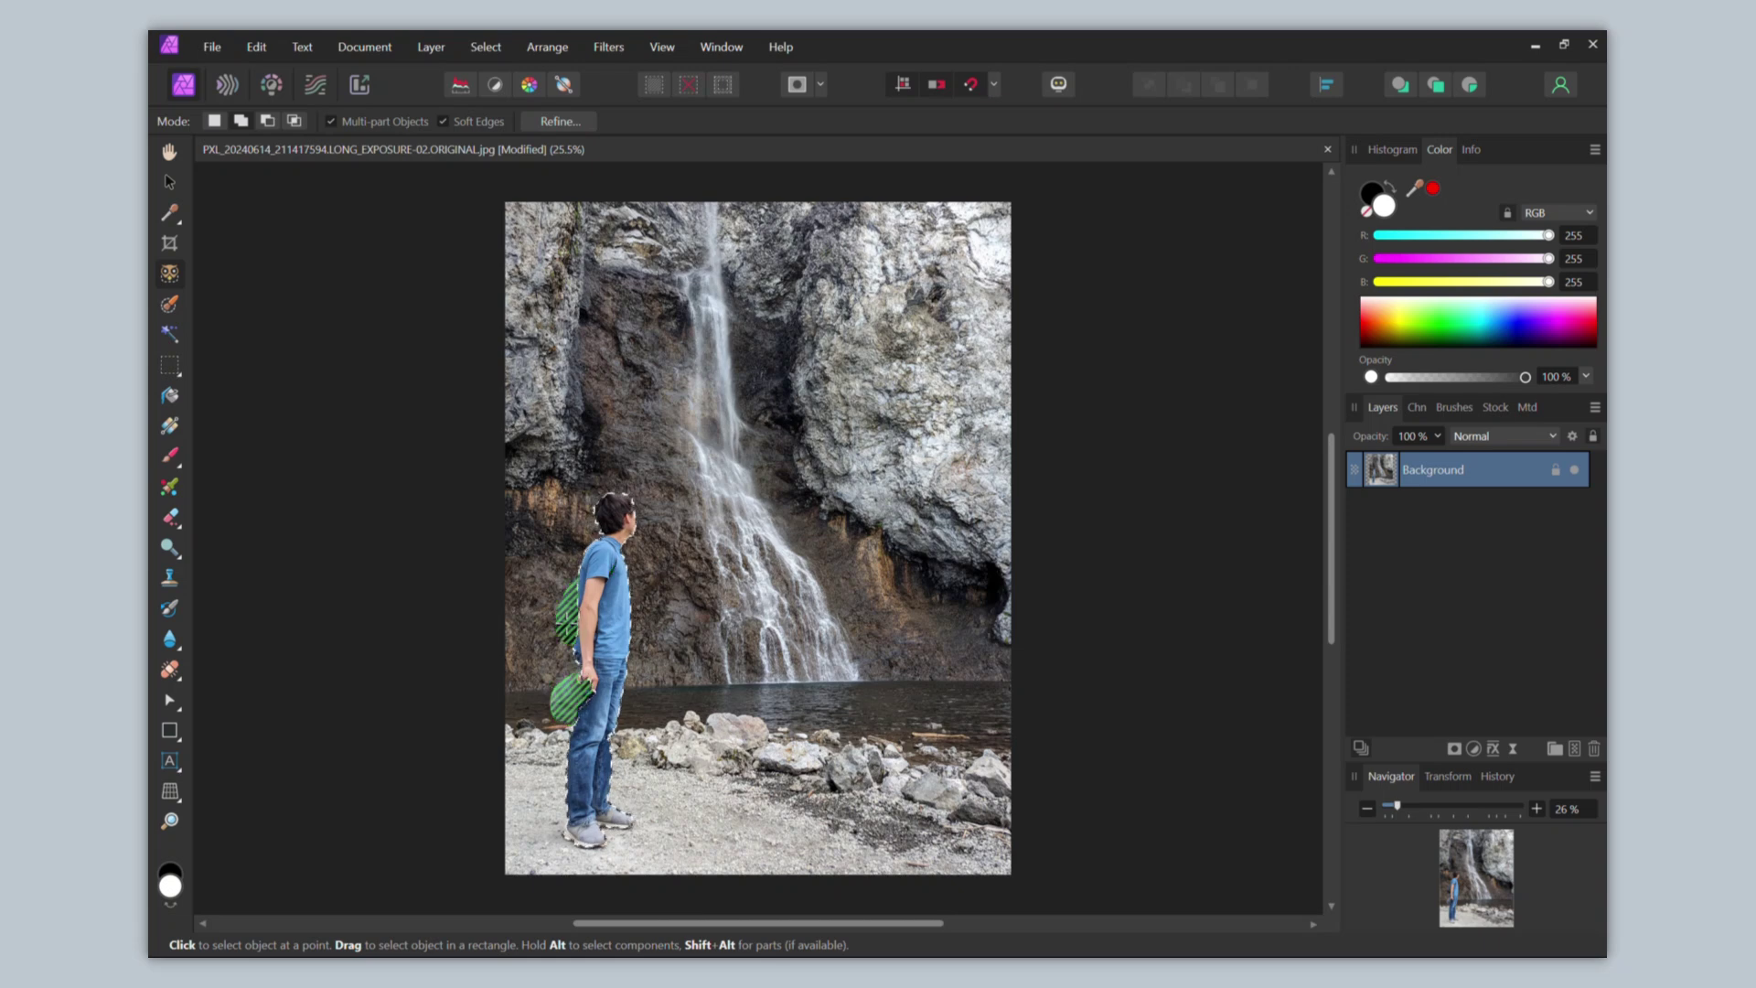
pyautogui.click(567, 629)
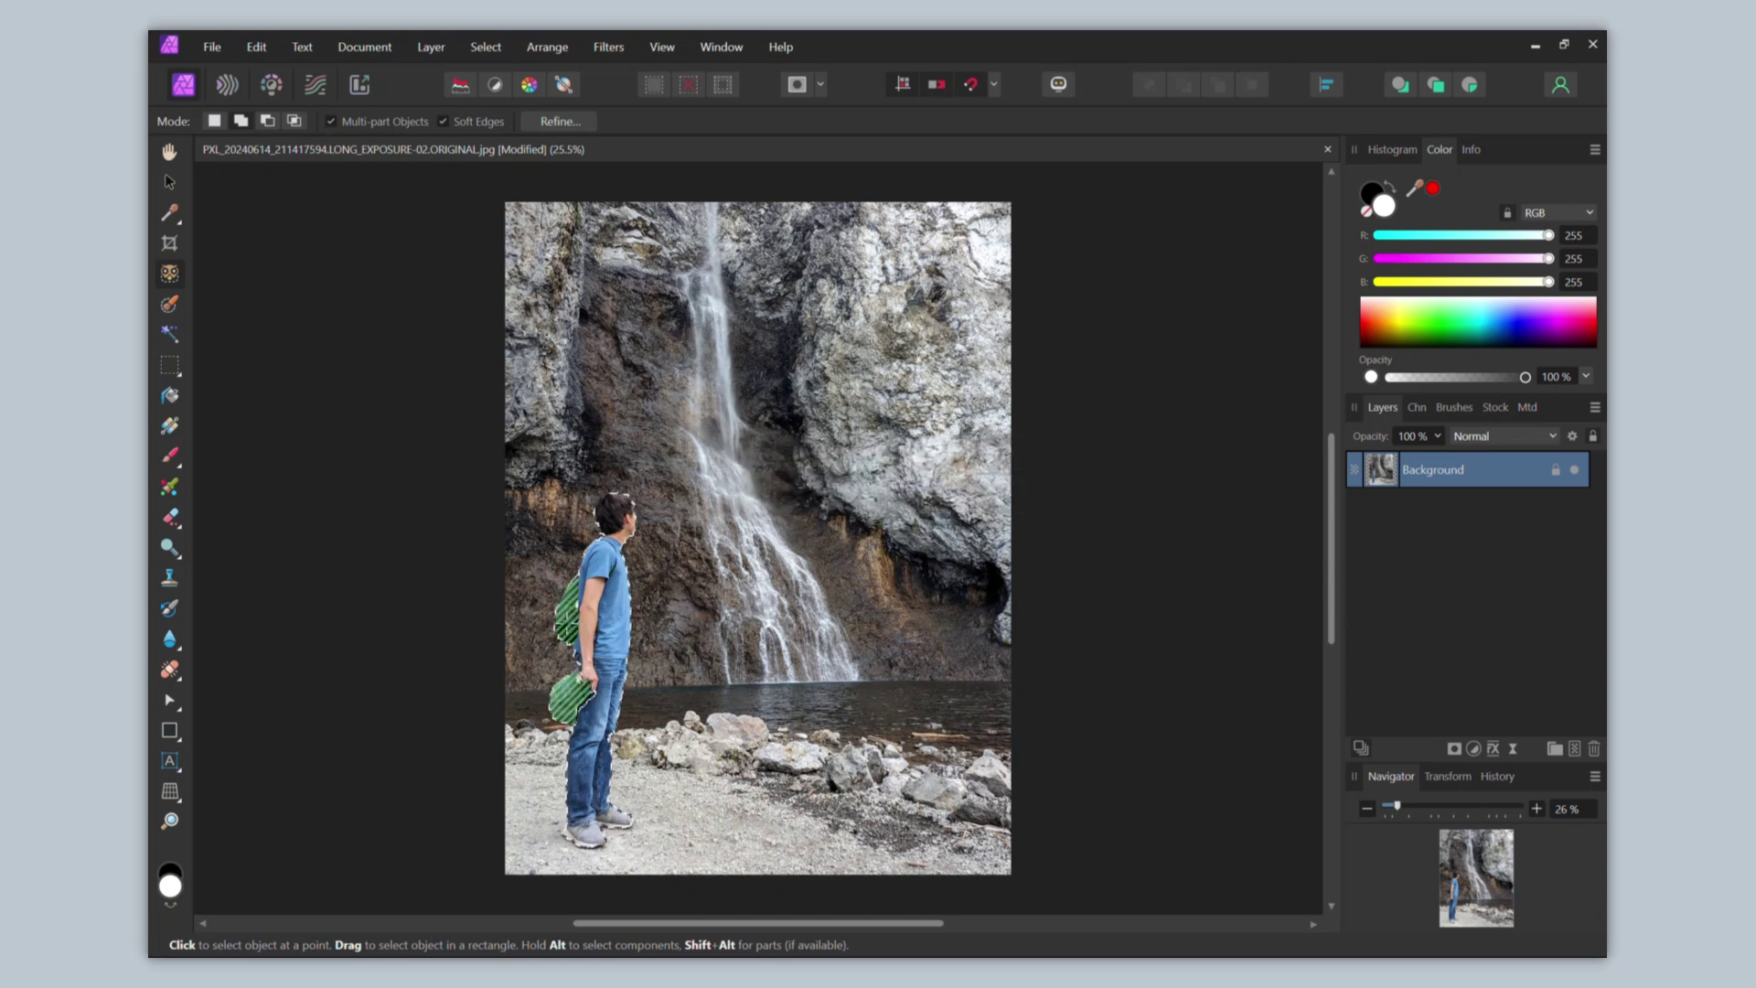